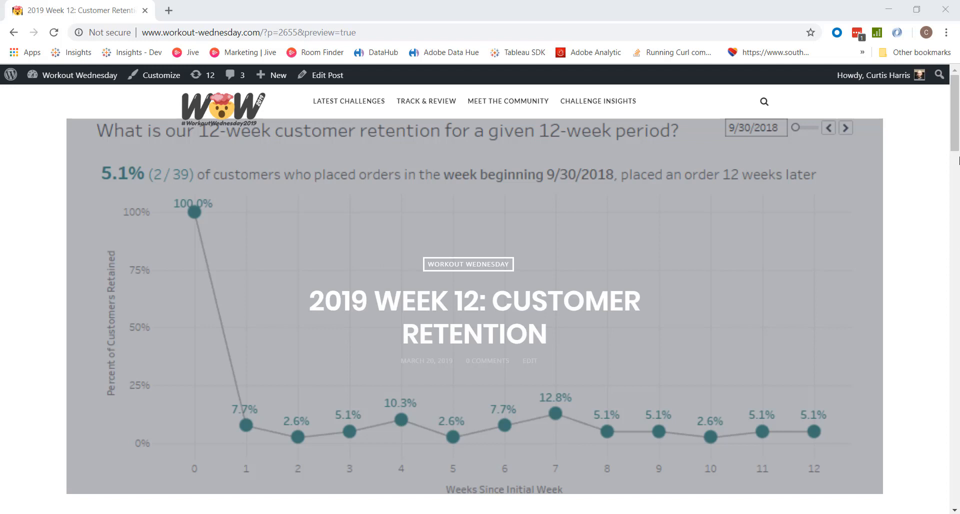
- Review the Week 12 customer retention challenge and its requirements, and open the example visualization on Tableau Public
left_click_drag(955, 149, 954, 222)
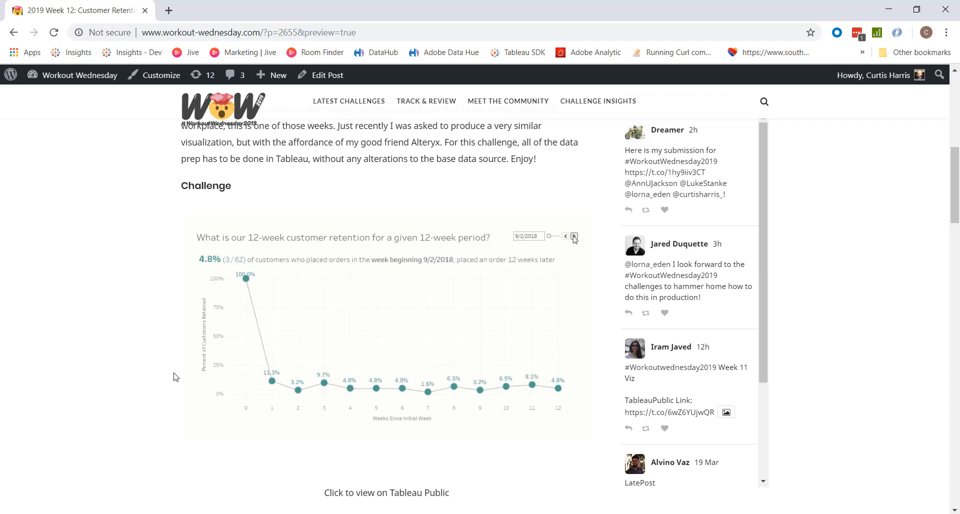
scroll(175, 377, "down", 5)
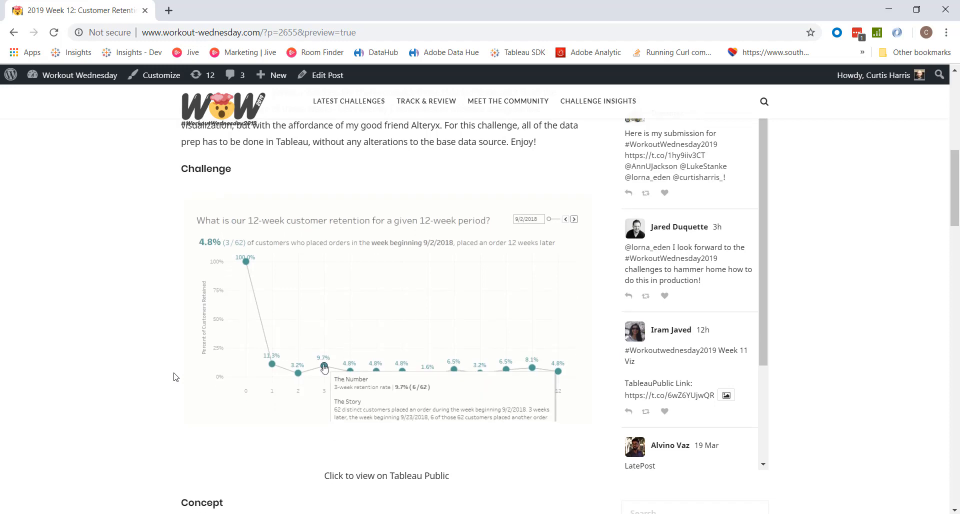
scroll(175, 377, "down", 1)
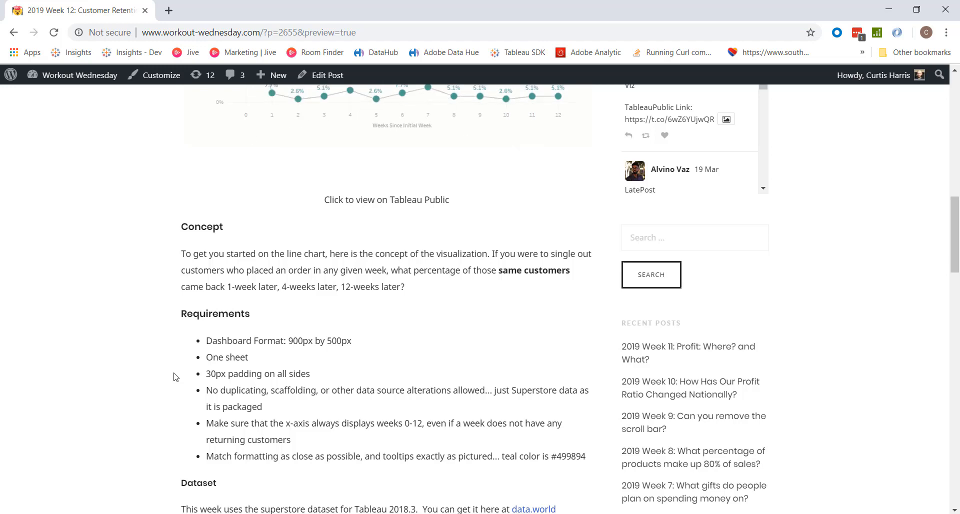
left_click(372, 110)
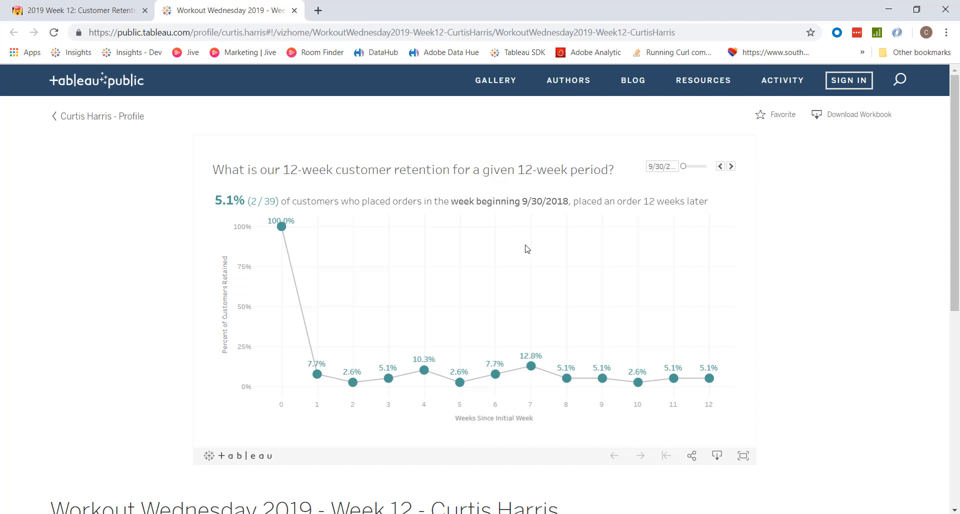
key("F10")
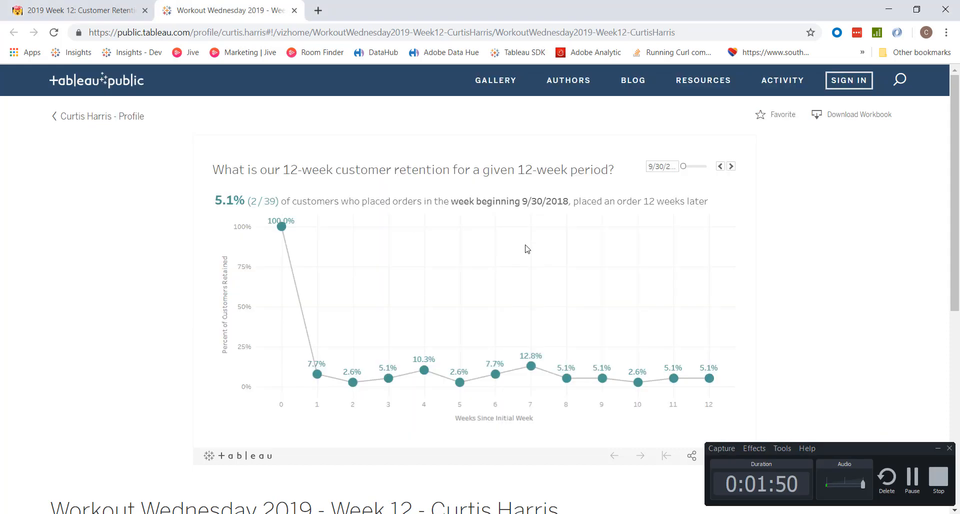
left_click(937, 447)
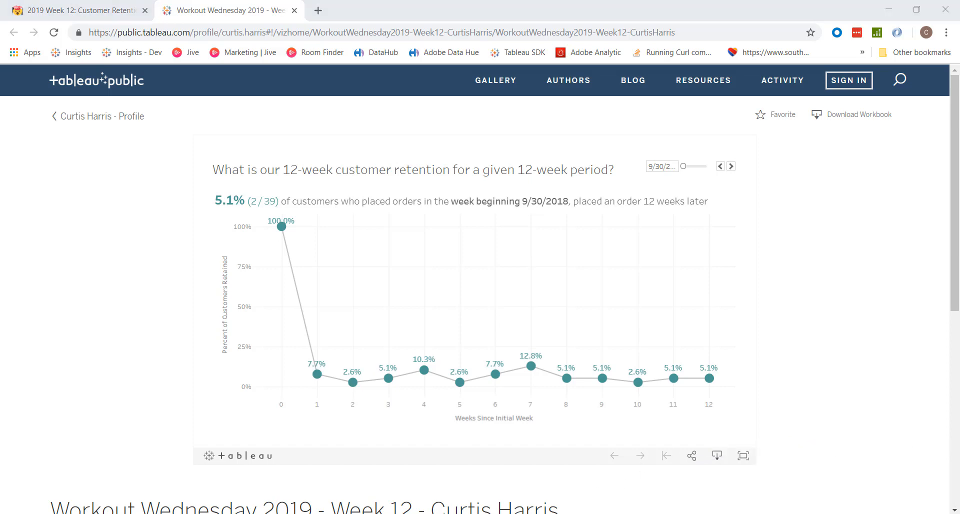
- Switch to Tableau and create a calculated field named Order Week with the formula DATE(DATETRUNC('week',[Order Date]))
key("alt+Tab")
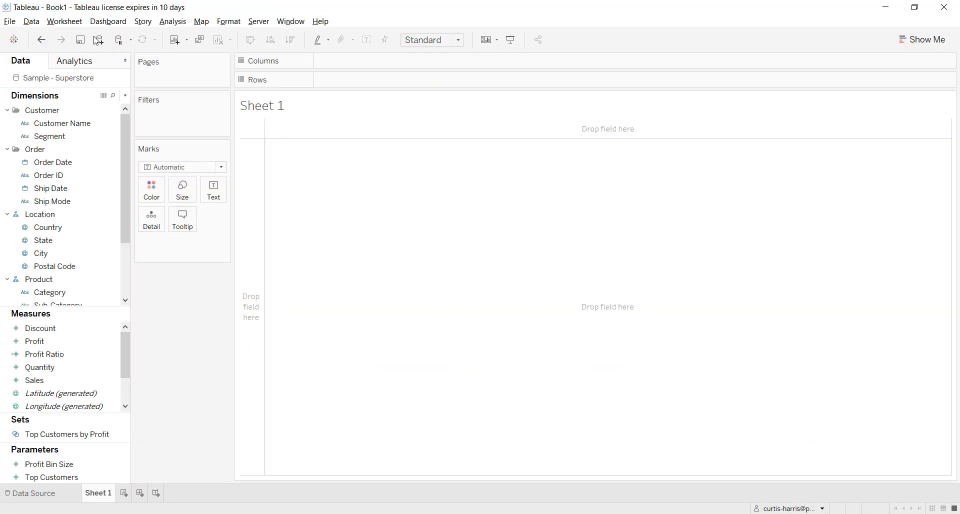
left_click(125, 95)
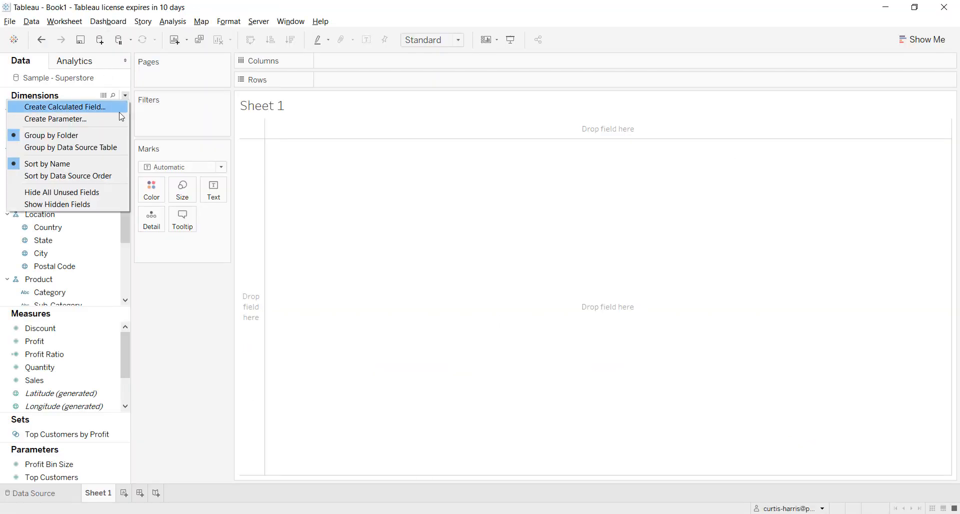
left_click(121, 112)
type("Order Week")
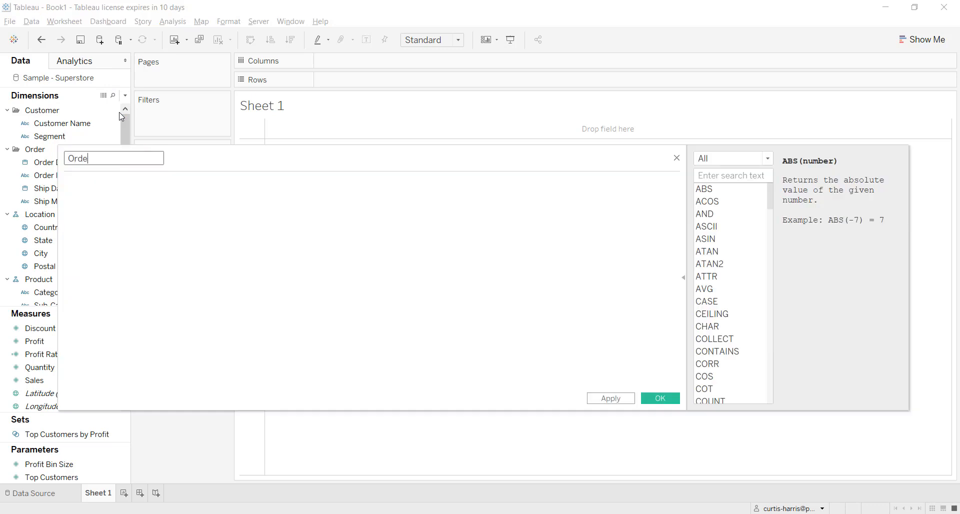
key("Tab")
type("D")
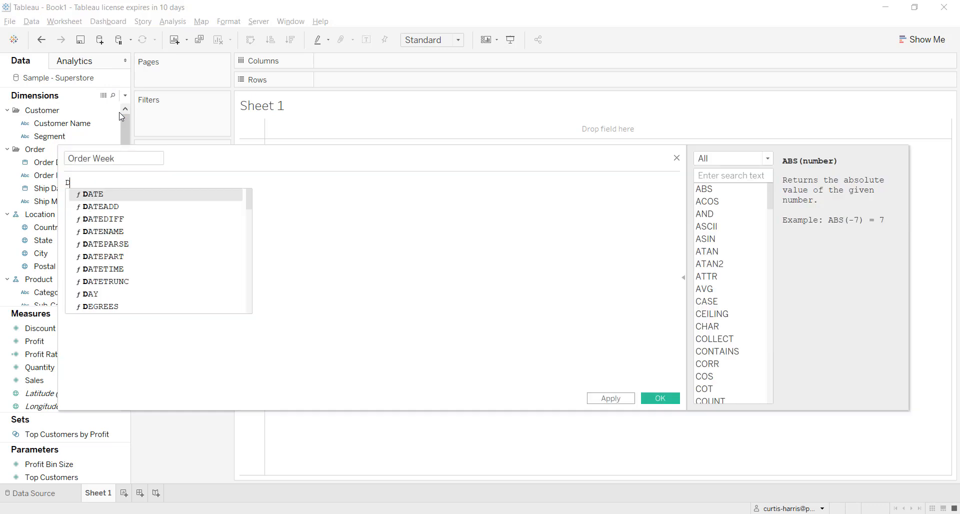
type("ATE(DATE")
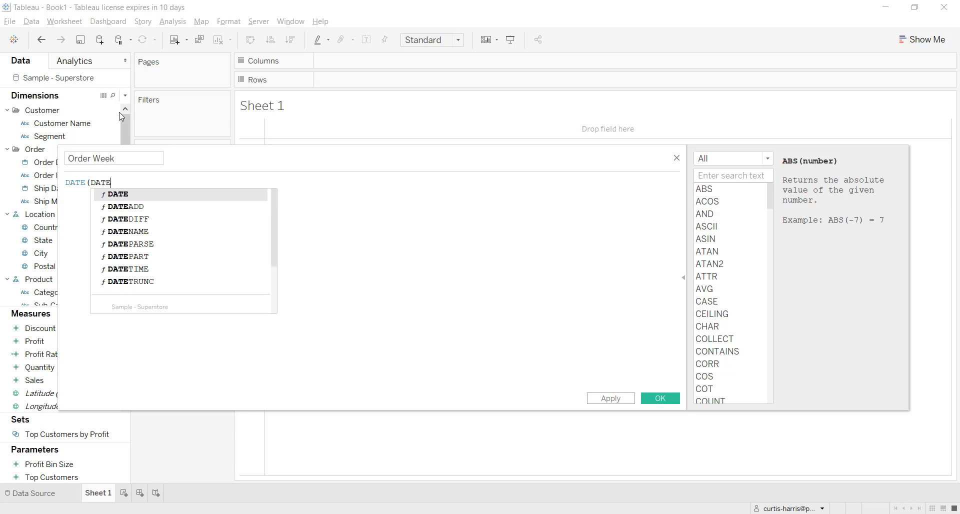
type("TRUNC")
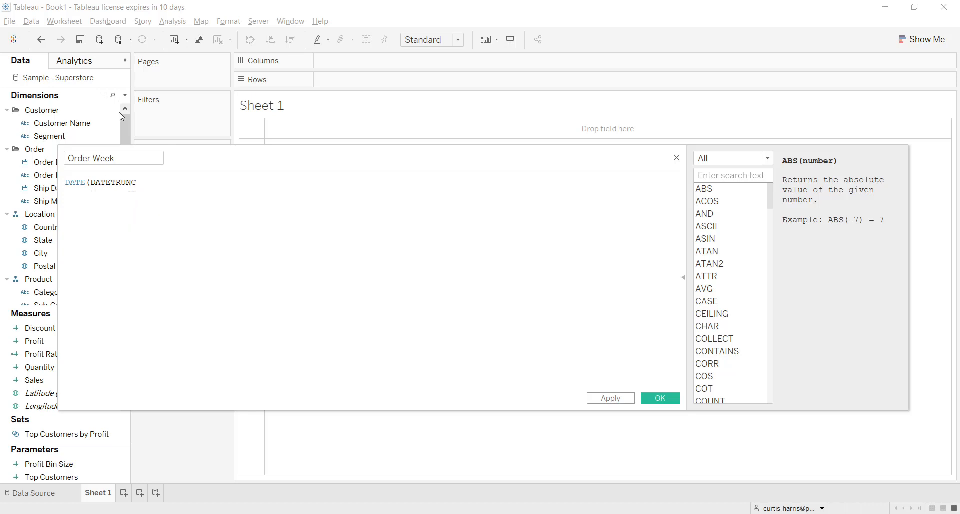
type("('week',[Order Date]))")
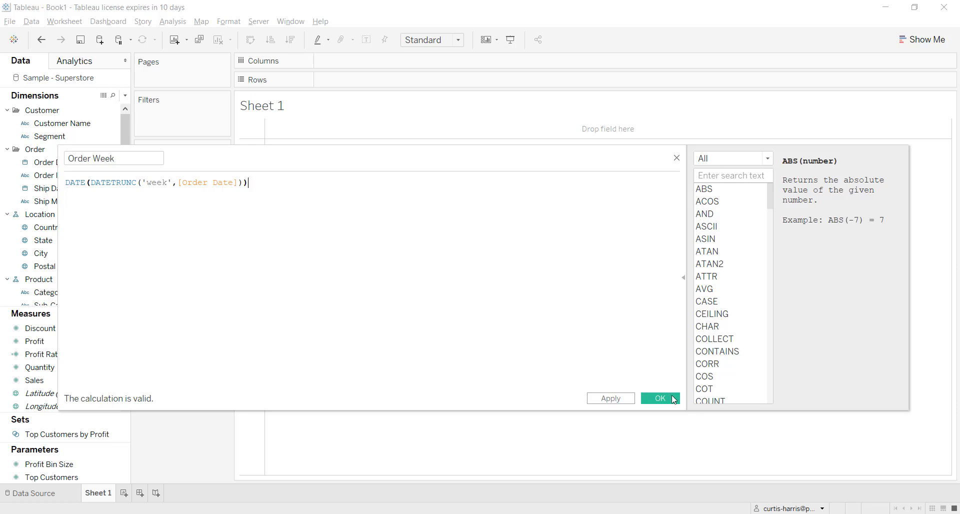
left_click(666, 397)
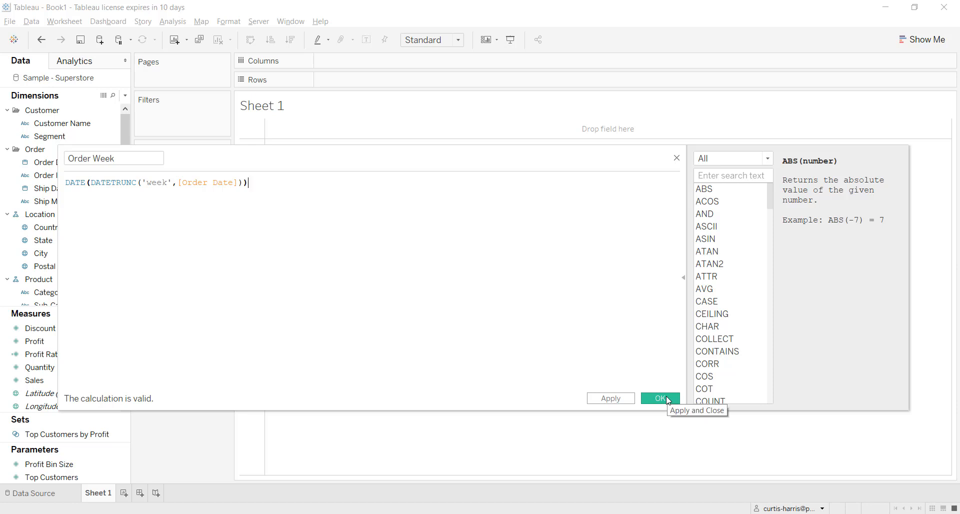
left_click(668, 399)
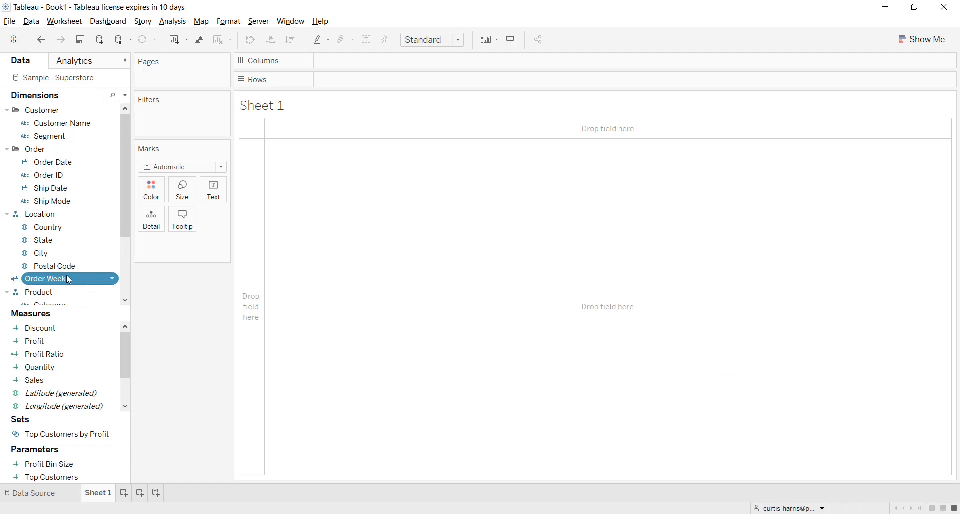
- Place Order Week on the rows as a discrete exact date and sort it in descending order
left_click_drag(68, 278, 257, 300)
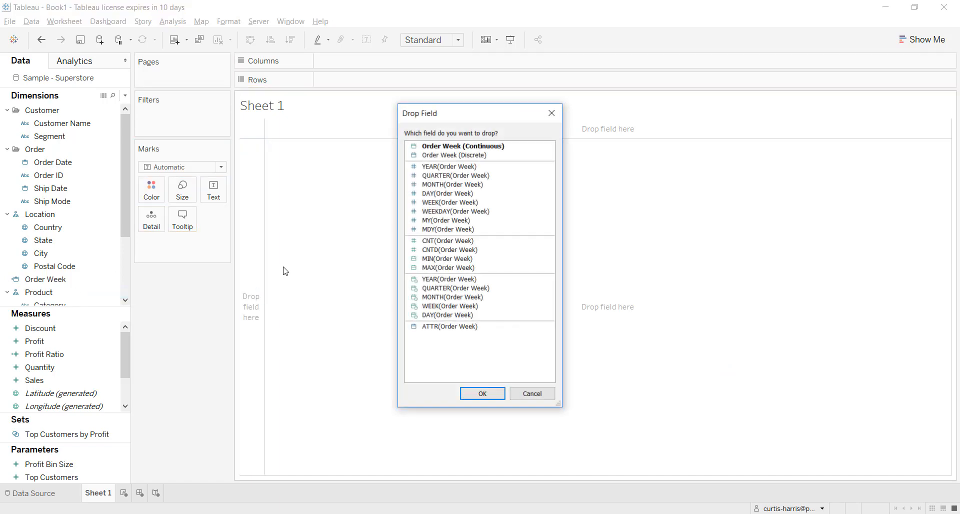
double_click(430, 154)
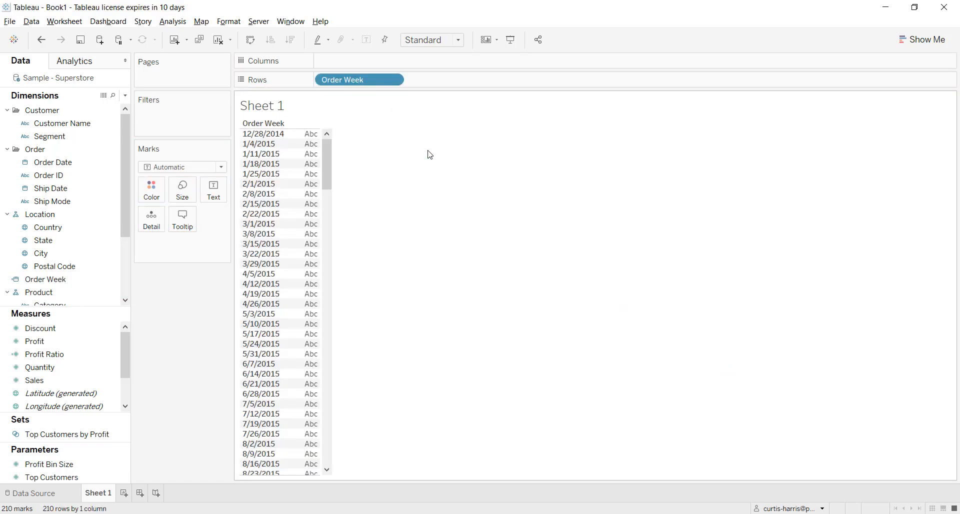
right_click(358, 79)
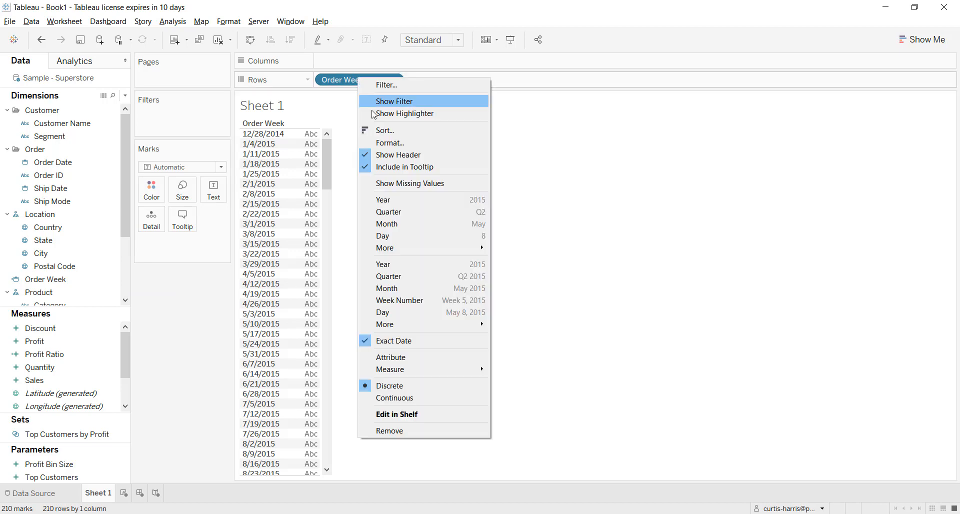
left_click(376, 131)
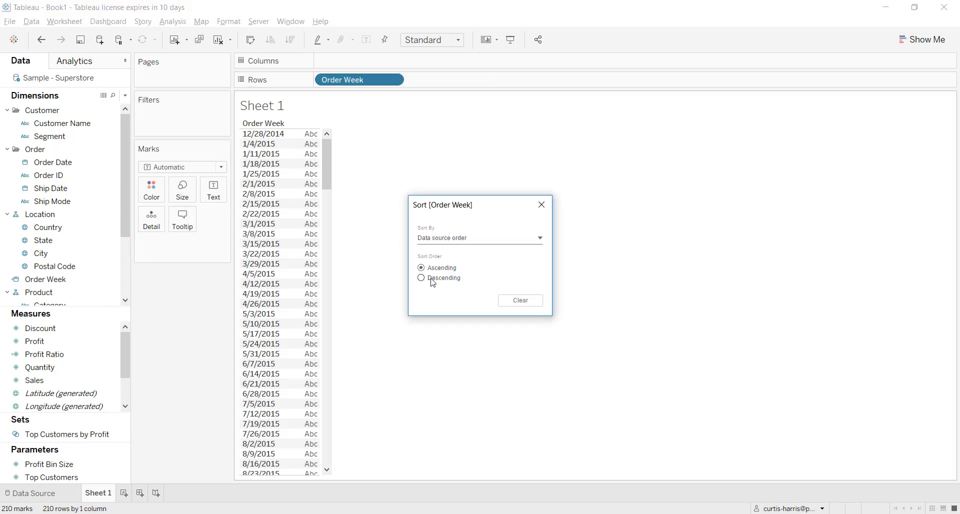
left_click(433, 283)
left_click(542, 205)
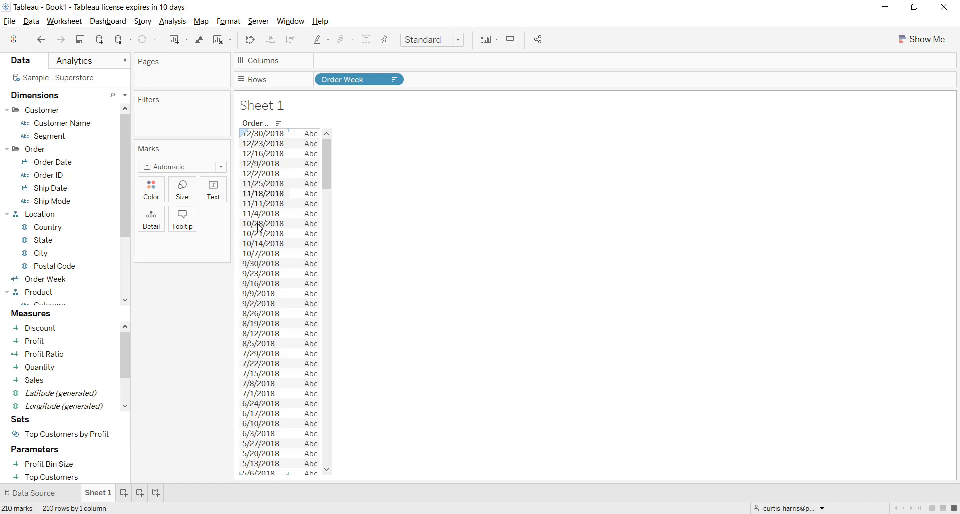
- Exclude the order weeks from 10/7/2018 through 12/30/2018 from the sheet
left_click(257, 260)
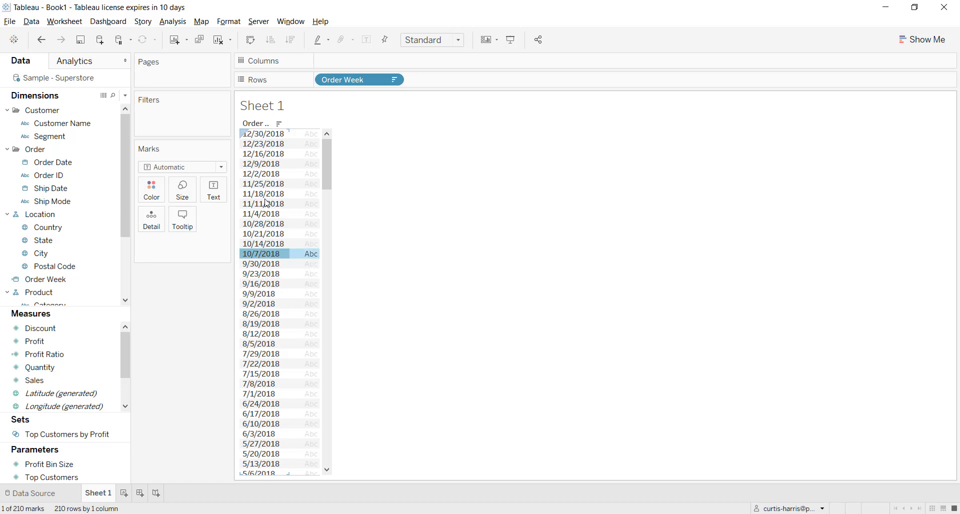
left_click(267, 136, "shift")
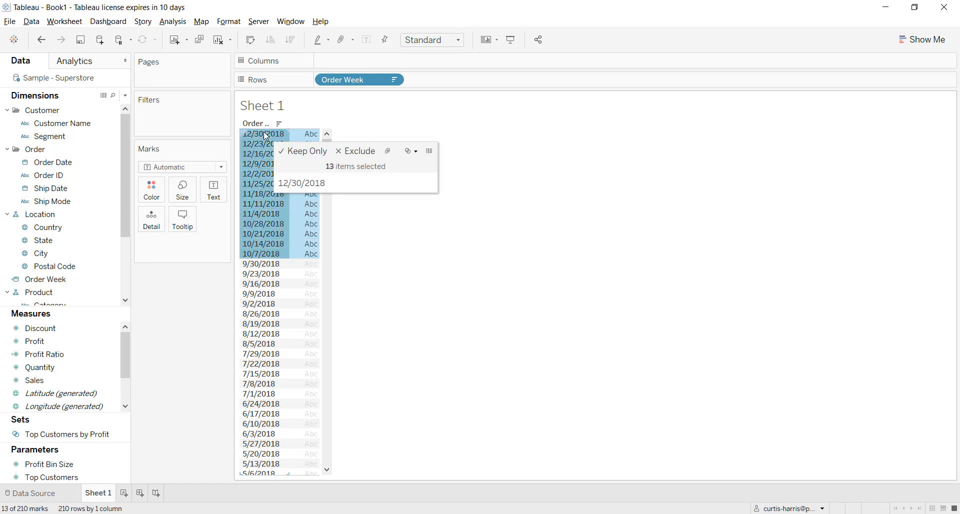
left_click(356, 151)
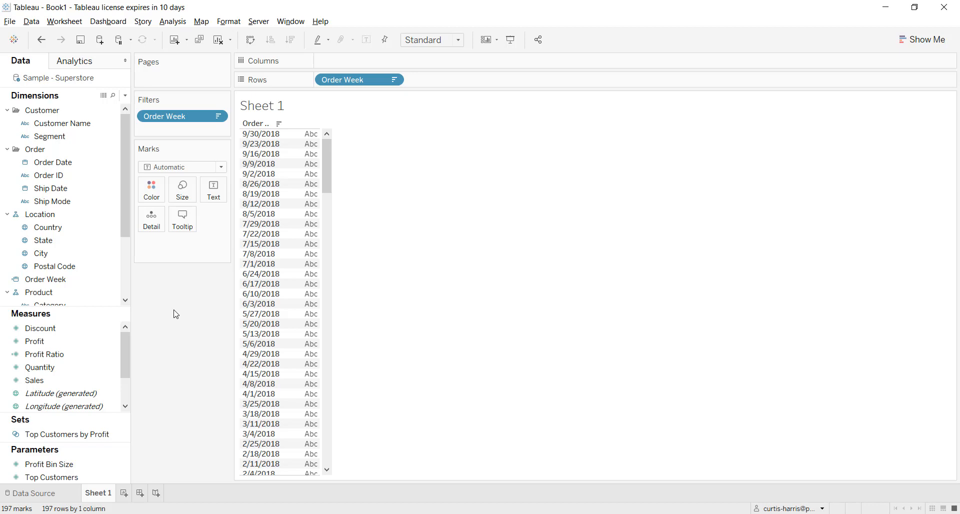
right_click(36, 286)
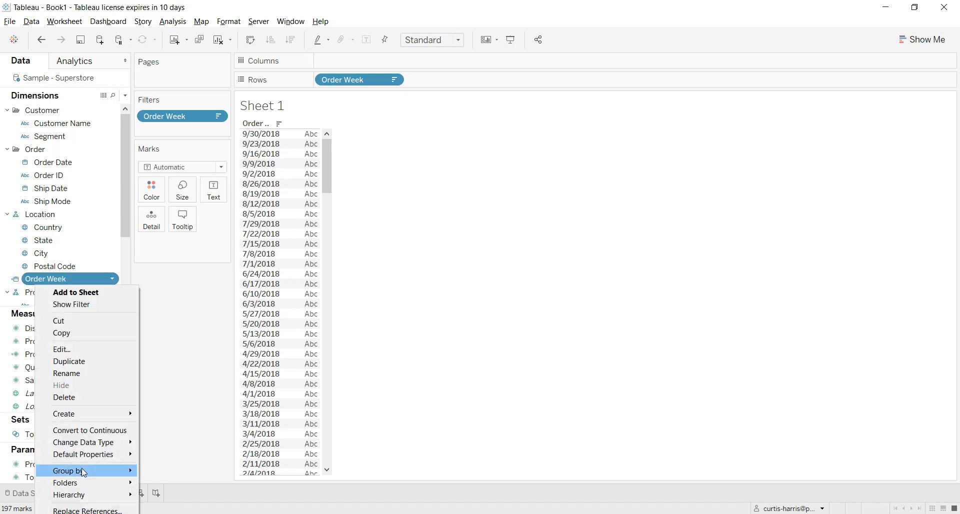
mouse_move(99, 417)
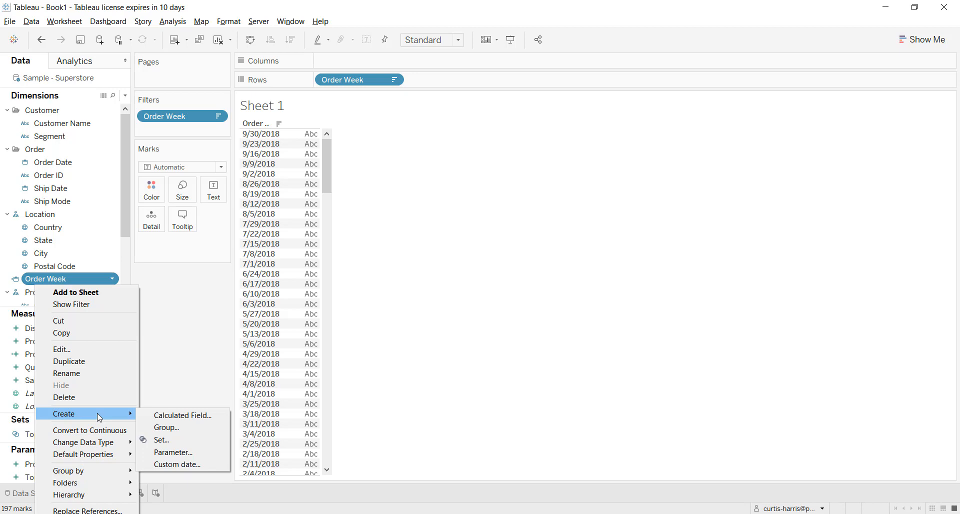
left_click(168, 457)
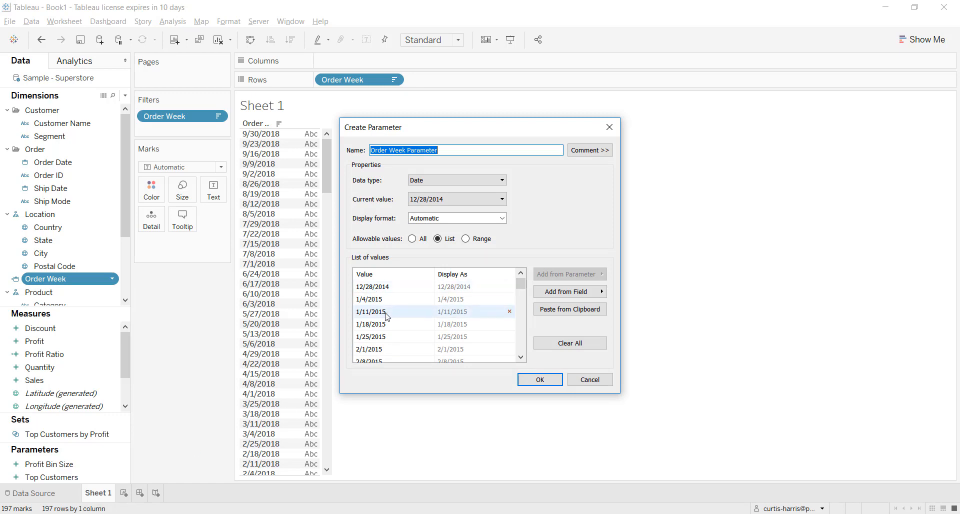
left_click(590, 379)
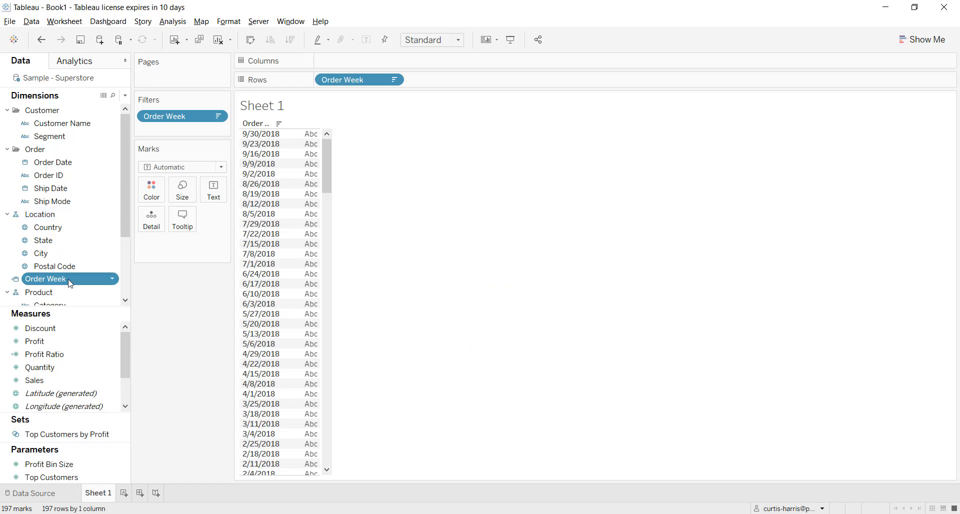
- Set the default sort order of the Order Week field to descending
right_click(29, 330)
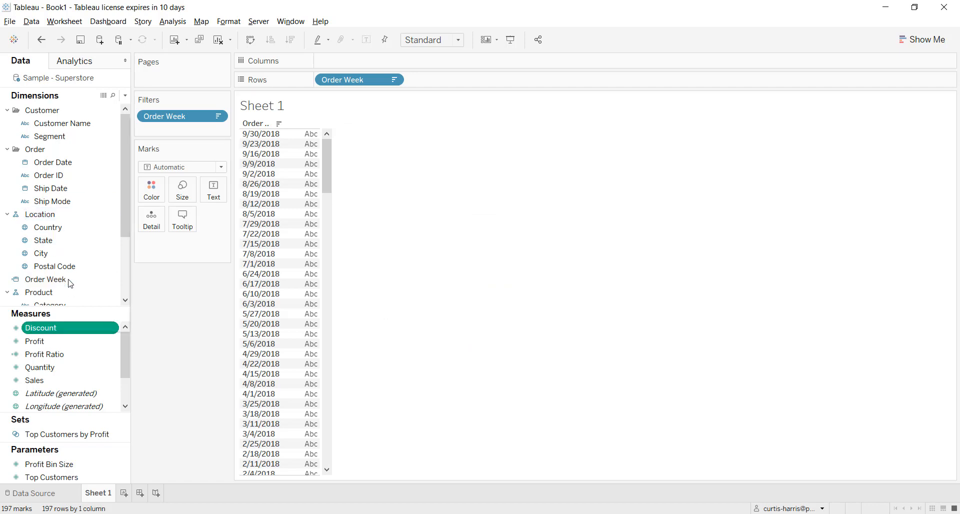
left_click(16, 281)
right_click(38, 280)
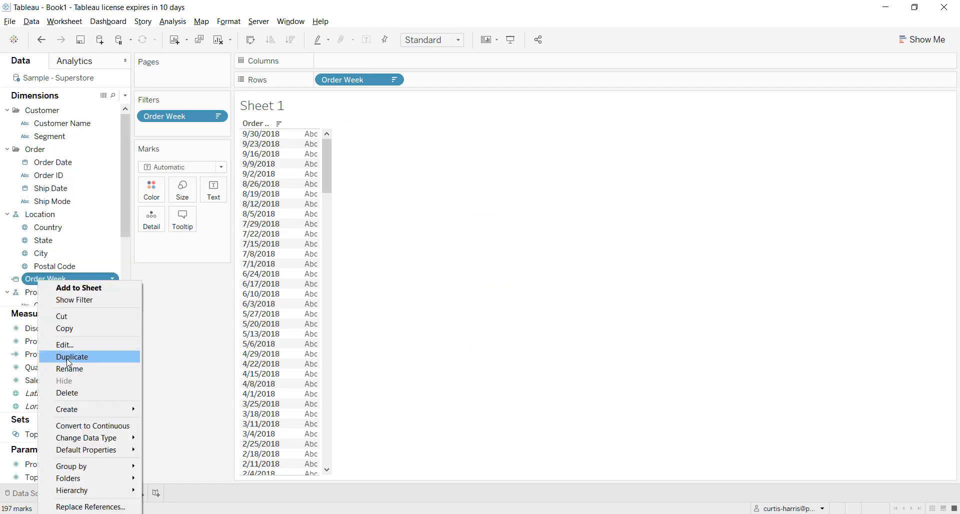
mouse_move(88, 450)
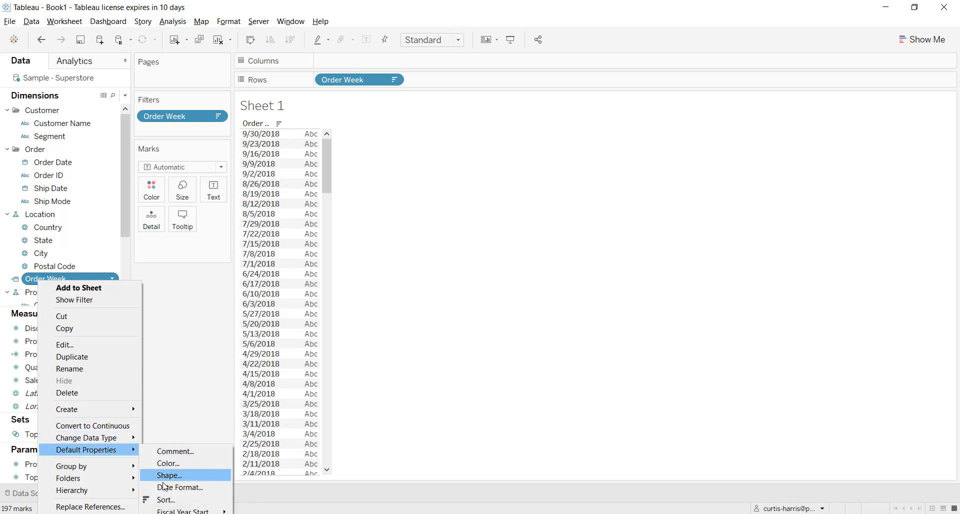
left_click(165, 500)
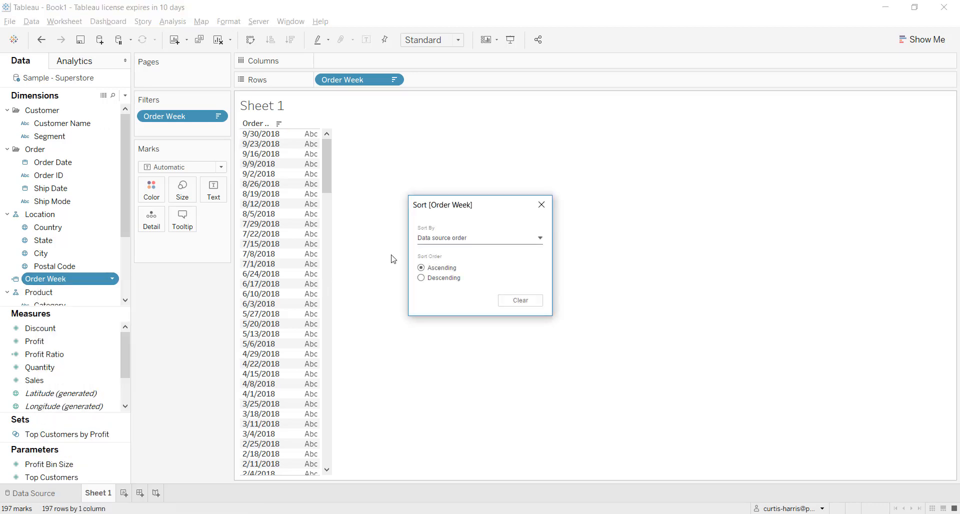
left_click(434, 278)
left_click(543, 202)
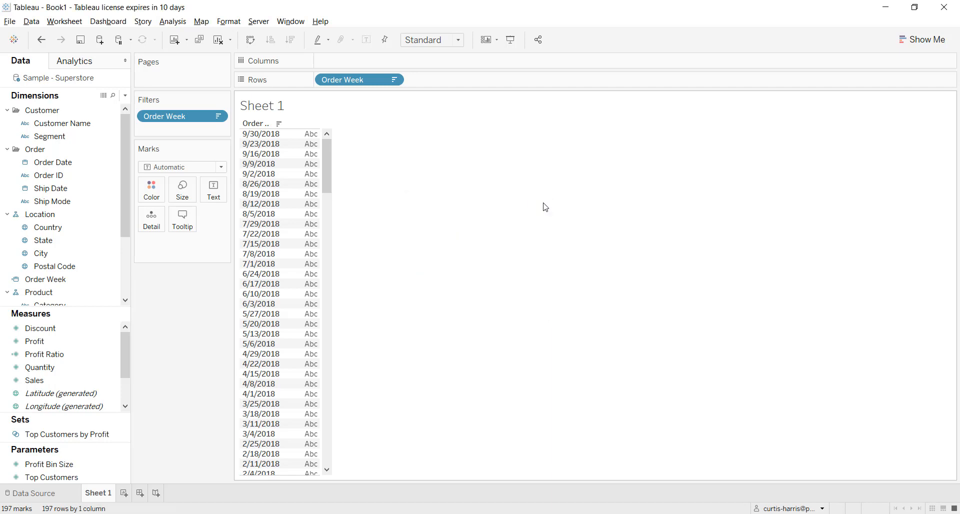
- Create a date list parameter from the Order Week field, removing the values 12/30/2018 through 10/7/2018 from its list
right_click(65, 278)
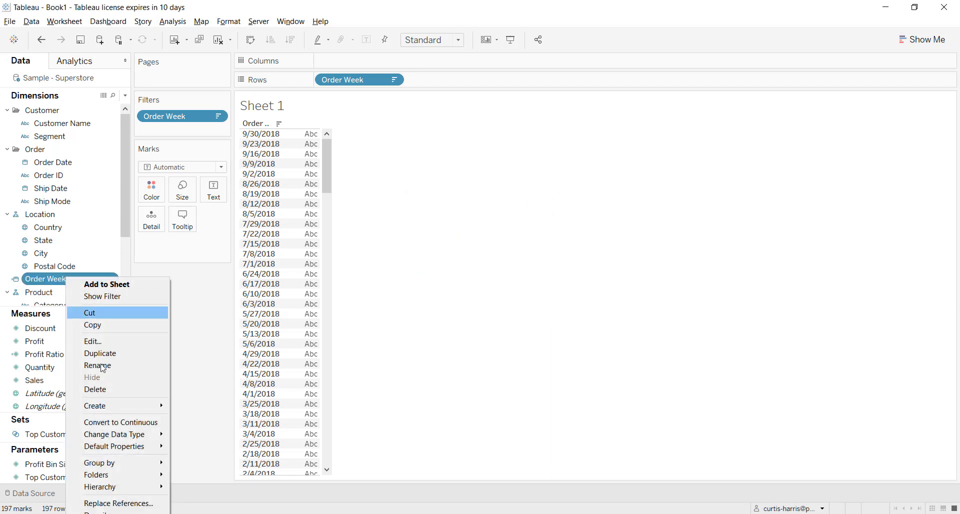
mouse_move(127, 405)
left_click(208, 445)
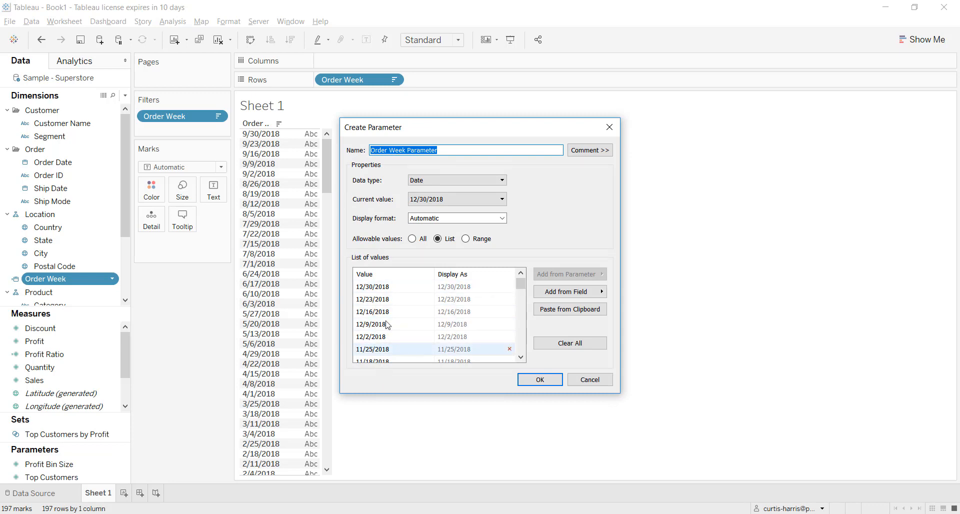
left_click(509, 287)
left_click(509, 287)
left_click(510, 287)
left_click(509, 287)
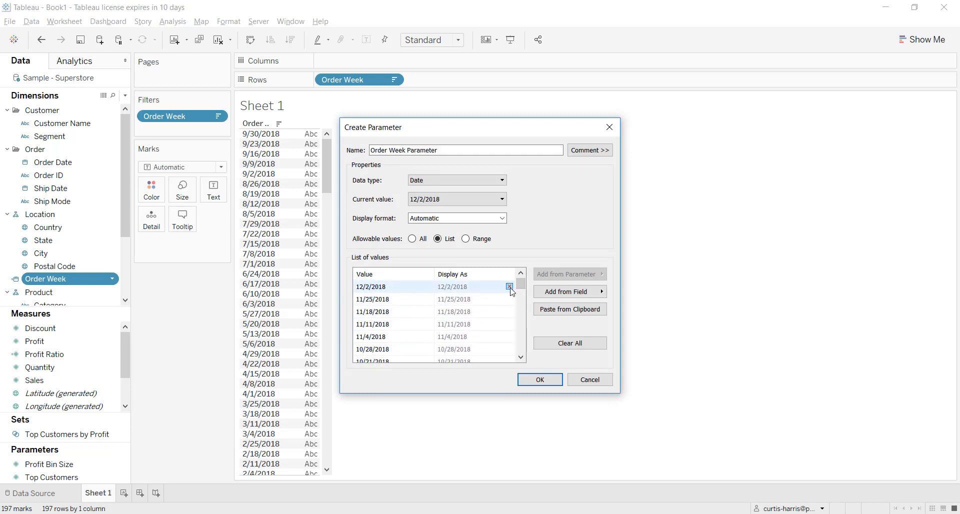
left_click(510, 287)
left_click(510, 287)
left_click(509, 287)
left_click(509, 287)
left_click(510, 287)
left_click(510, 287)
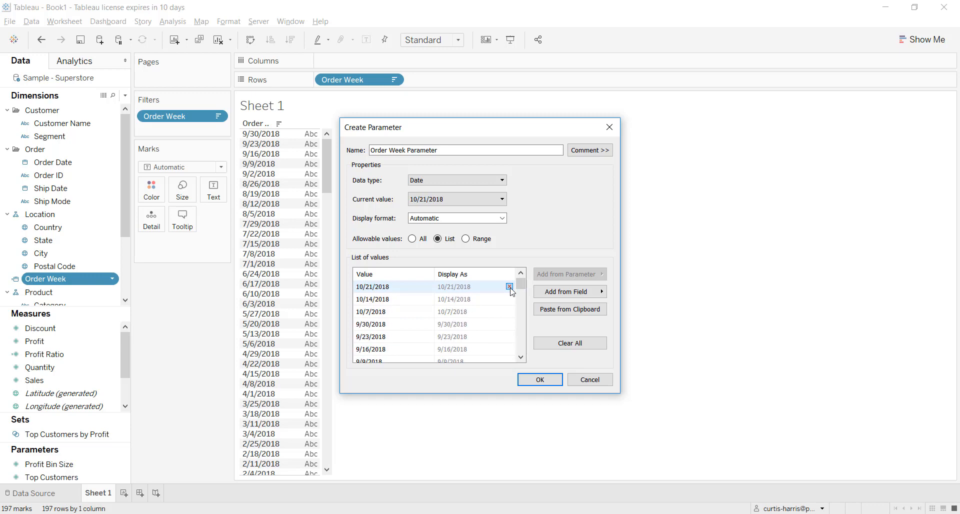
left_click(510, 287)
left_click(509, 287)
left_click(509, 287)
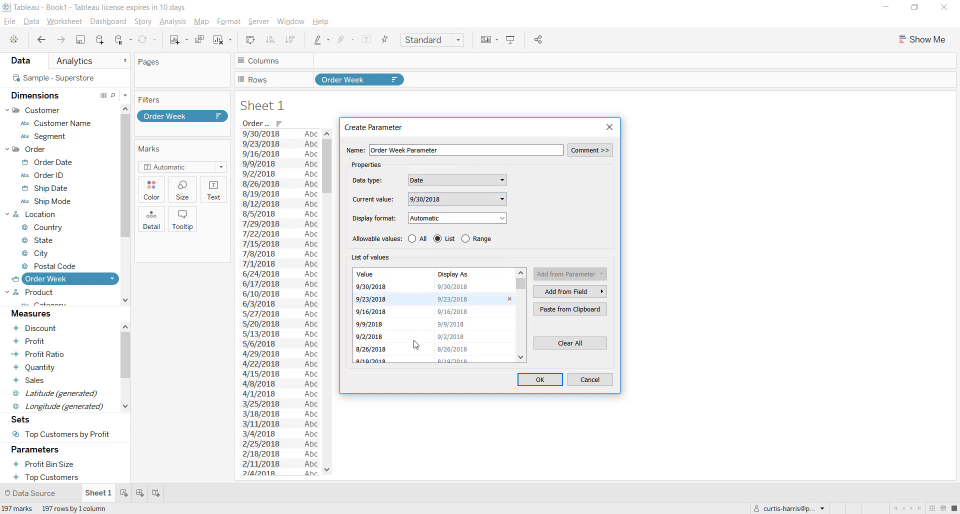
left_click(545, 381)
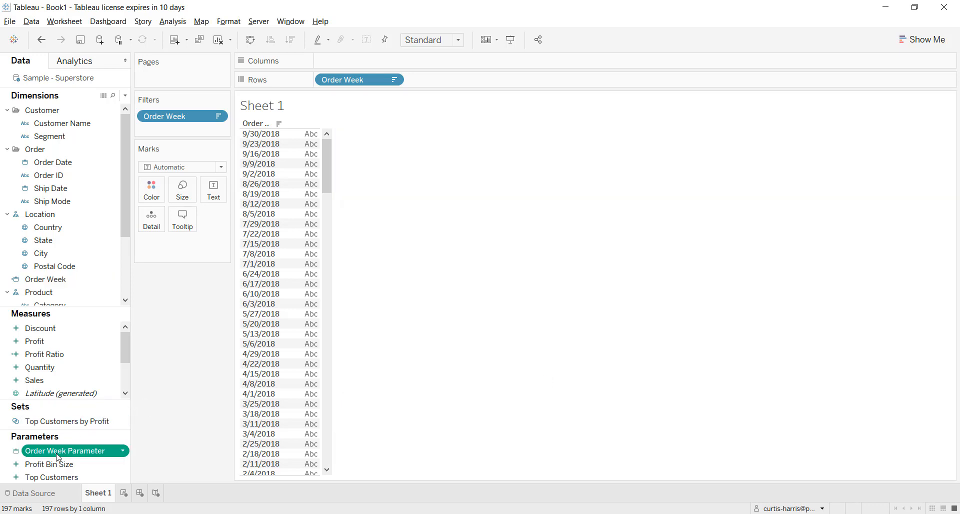
- Show the Order Week Parameter control on the sheet and display it as a slider
right_click(59, 457)
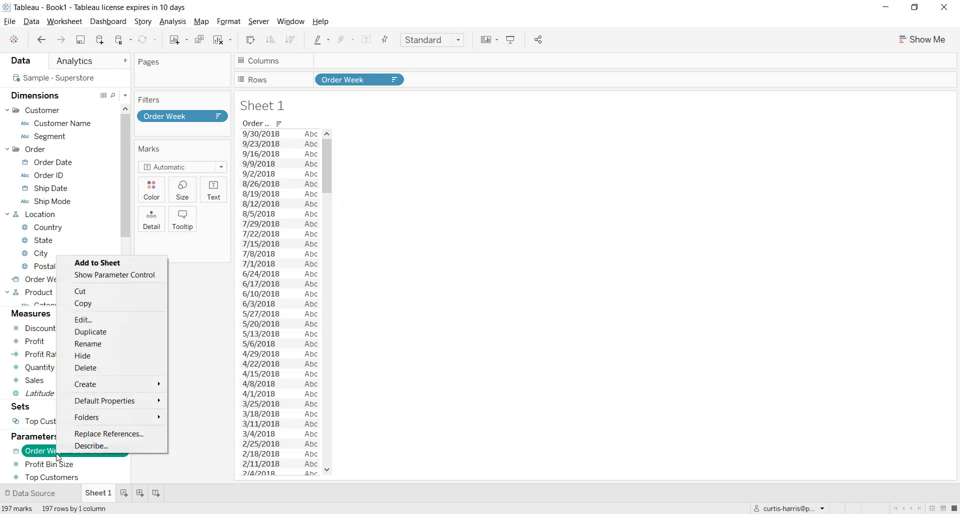
left_click(124, 274)
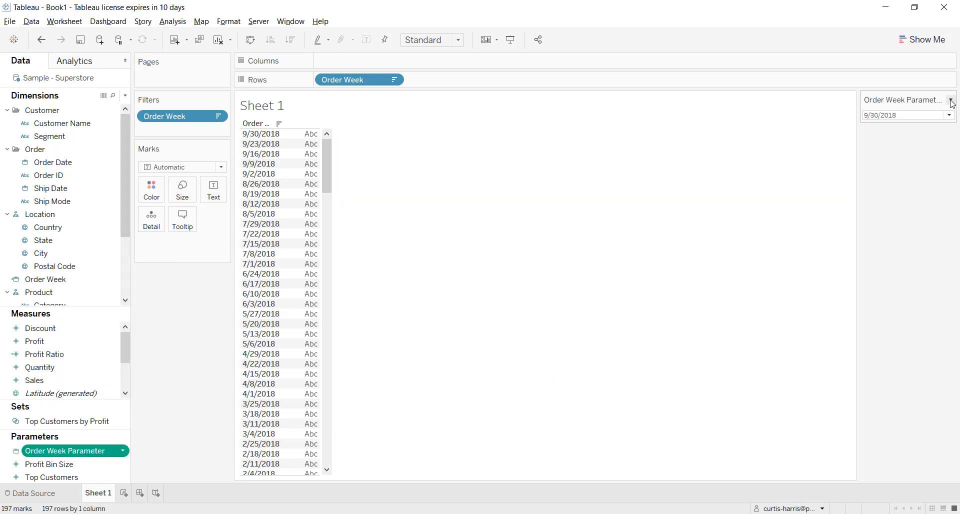
left_click(951, 99)
left_click(922, 188)
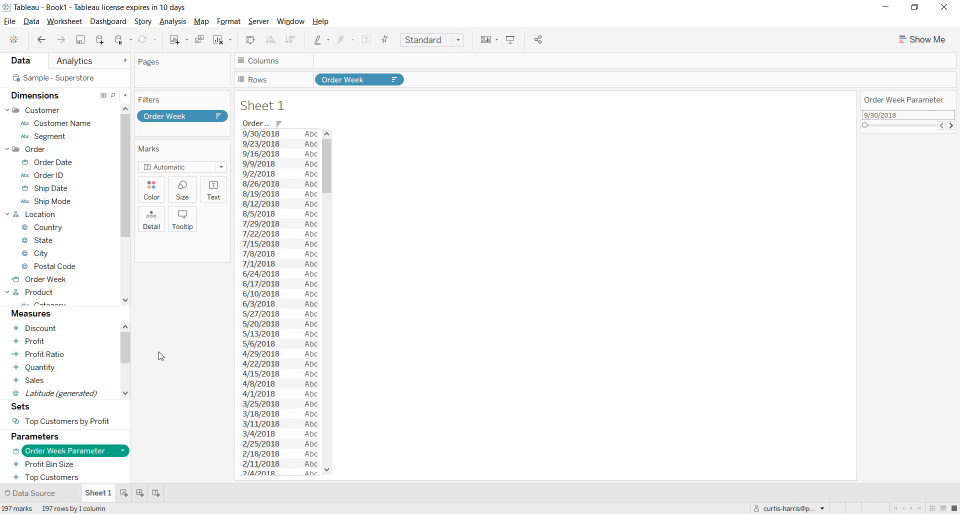
- Add Customer Name to the rows after Order Week to list the customers ordering in each week
left_click(97, 126)
left_click_drag(80, 123, 455, 77)
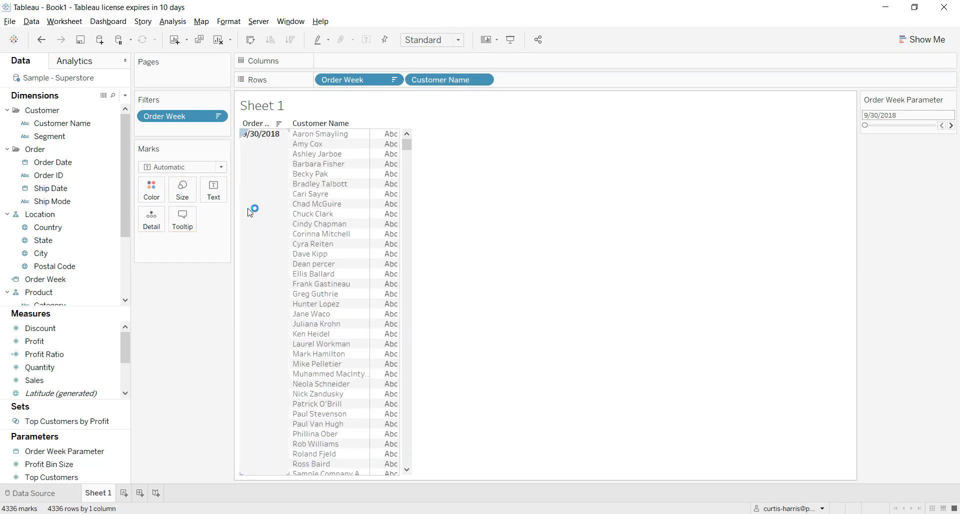
scroll(251, 214, "down", 1)
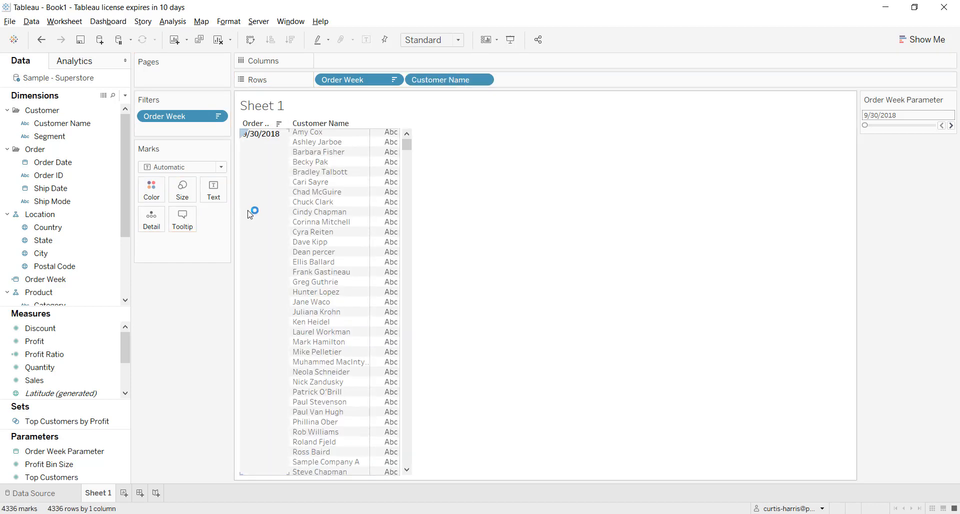
scroll(251, 215, "down", 5)
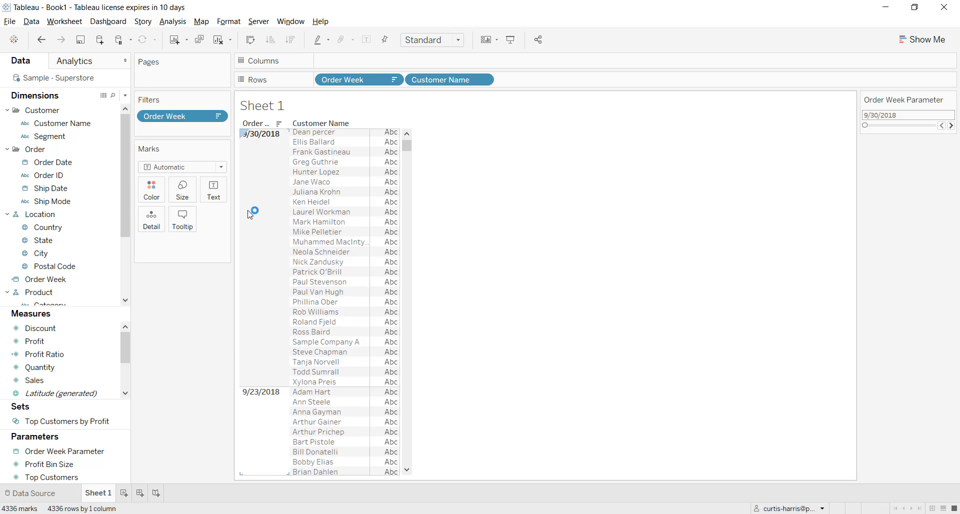
scroll(250, 215, "up", 5)
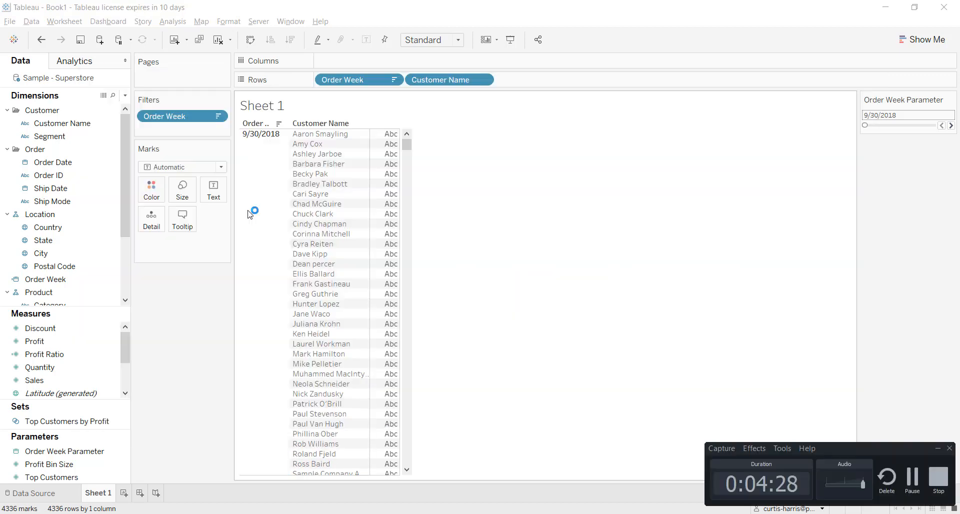
- Switch to the browser to inspect the reference chart's week-0 point, and return to Tableau to count the 9/30/2018 customers
key("alt+Tab")
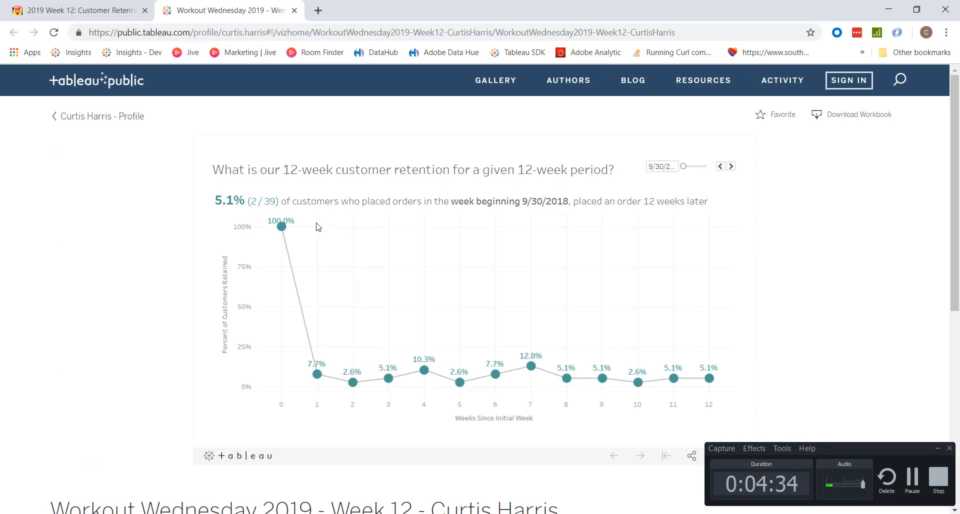
mouse_move(281, 228)
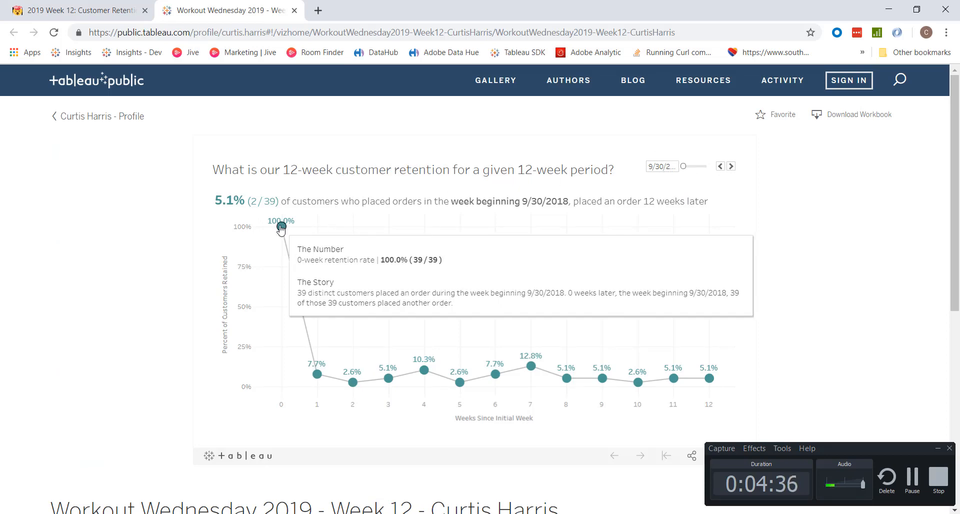
key("alt+Tab")
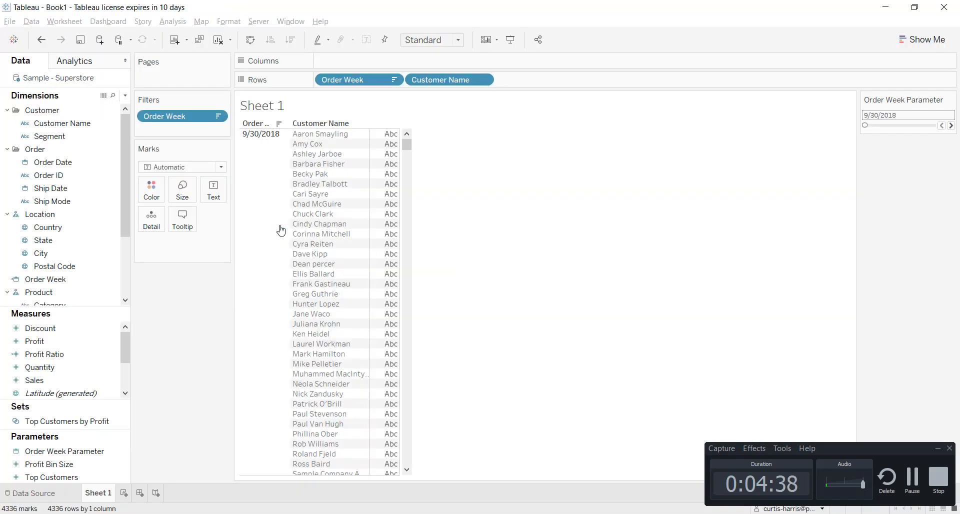
left_click(270, 232)
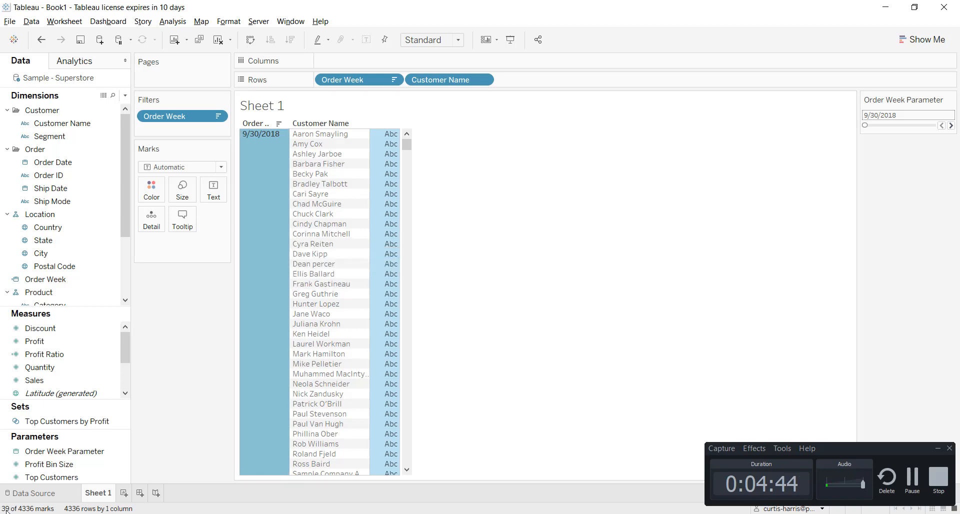
left_click(938, 450)
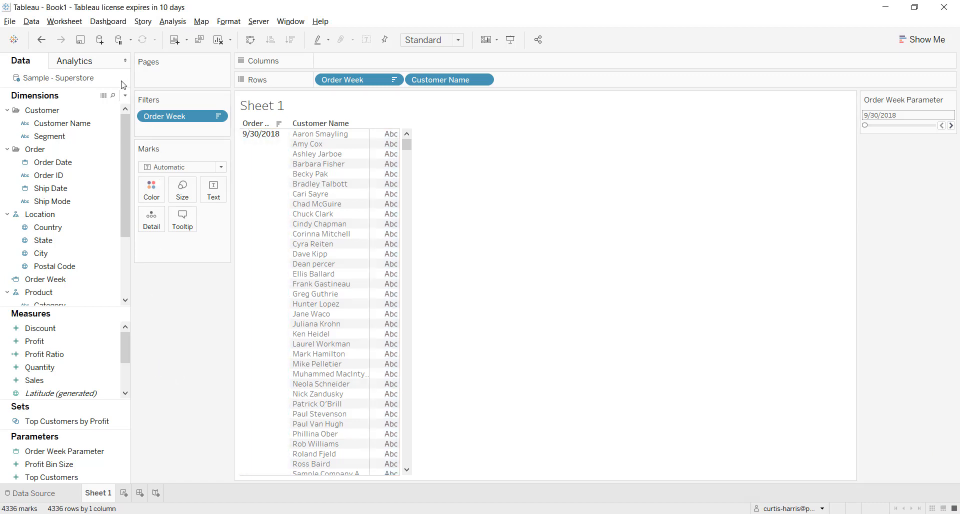
left_click(125, 97)
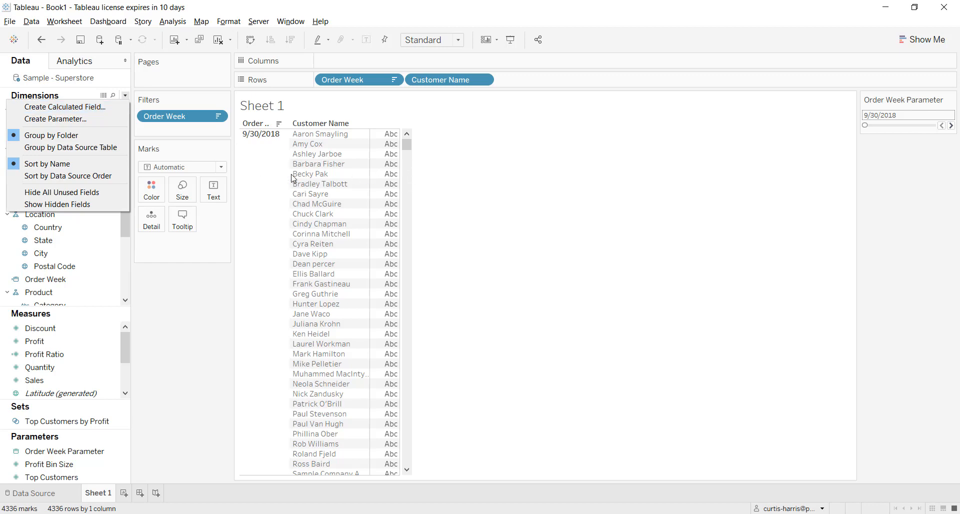
left_click(279, 148)
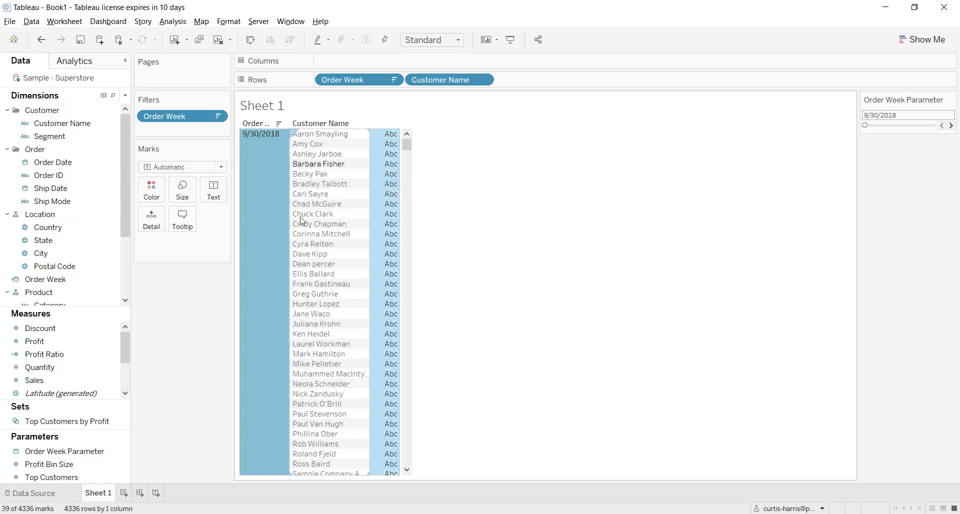
left_click(276, 270)
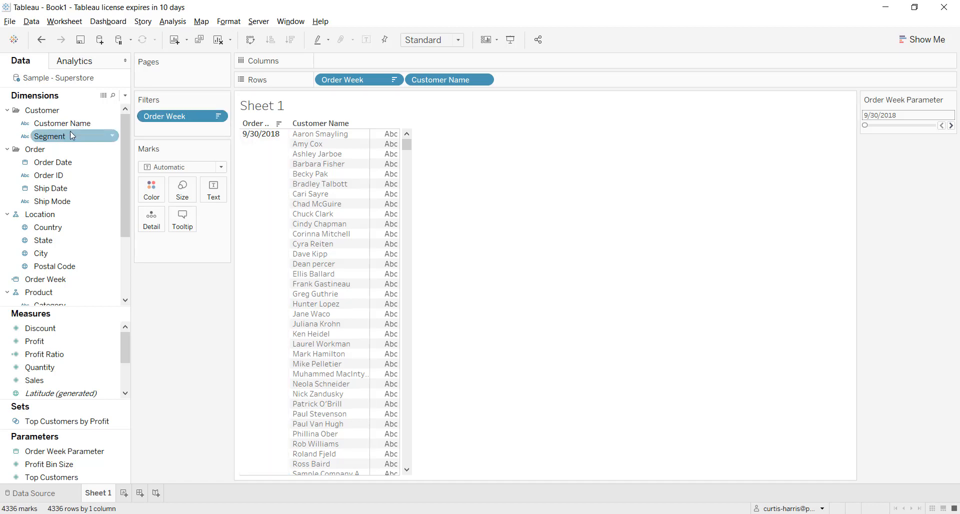
- Create a calculated field named Order Week is Cohort Week with the formula [Order Week]=[Order Week Parameter]
left_click(125, 95)
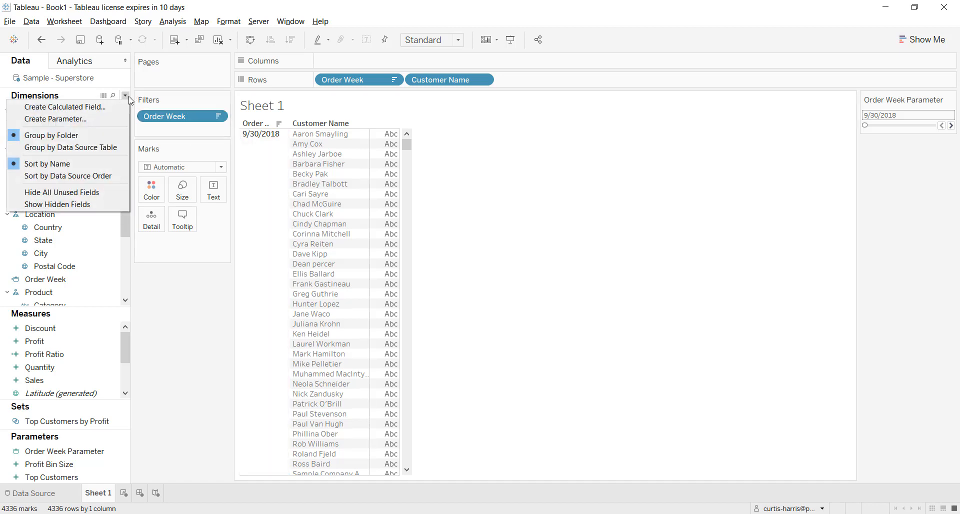
left_click(102, 107)
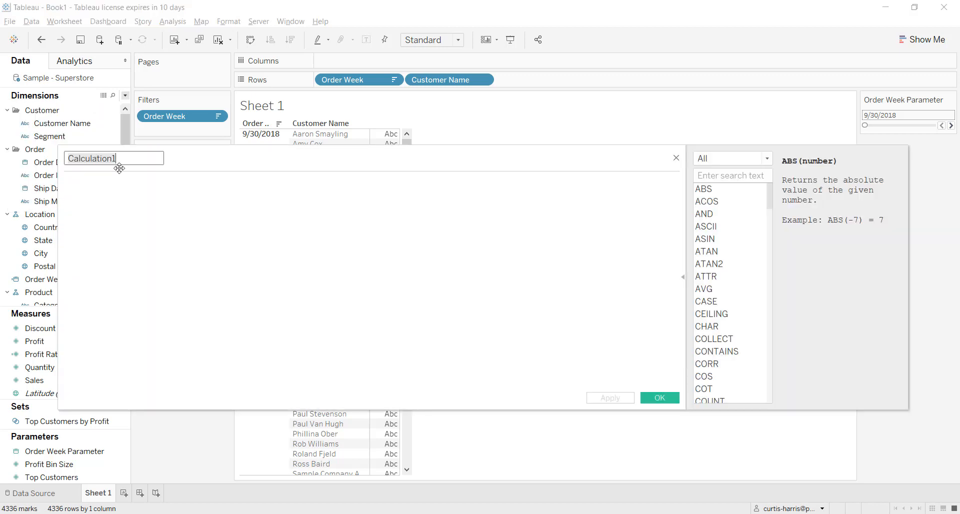
type("Order Week is")
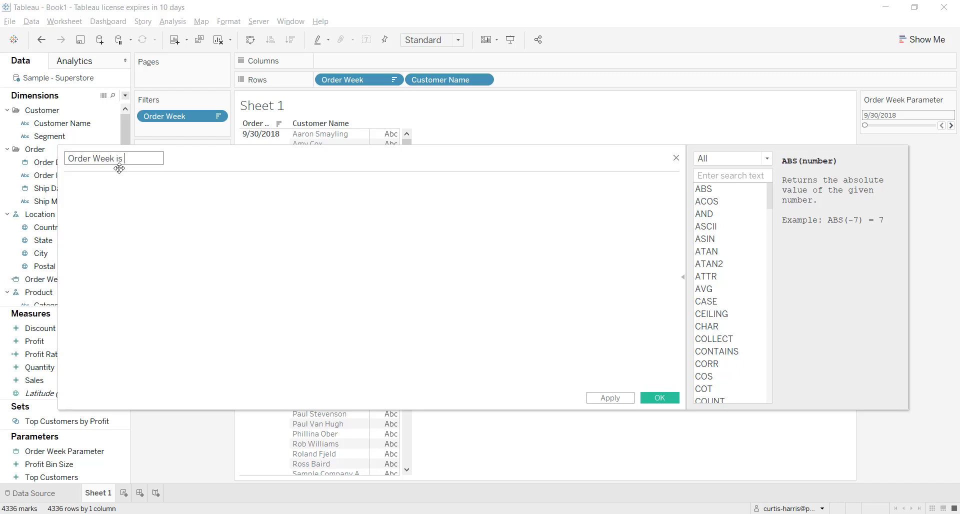
type(" Cohort Week")
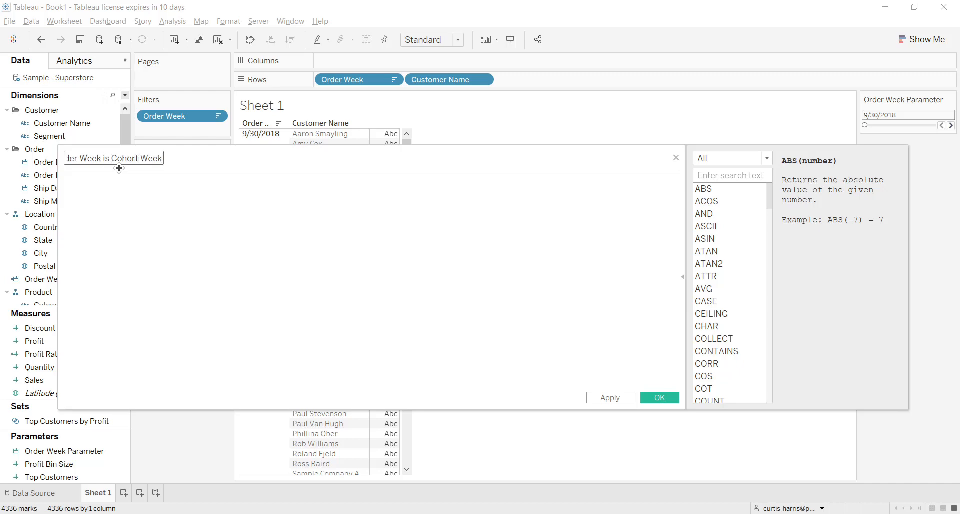
key("Tab")
type("order")
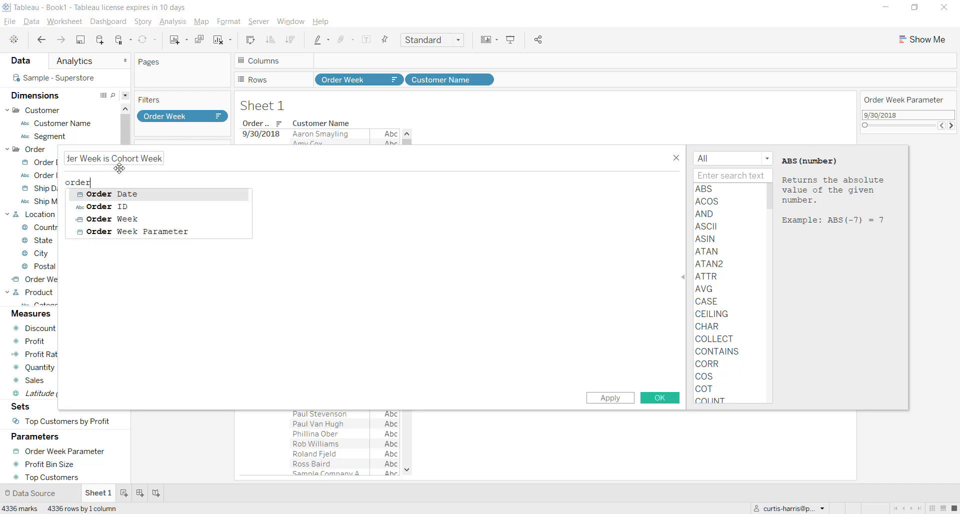
key("Down")
key("Down")
key("Return")
type("=")
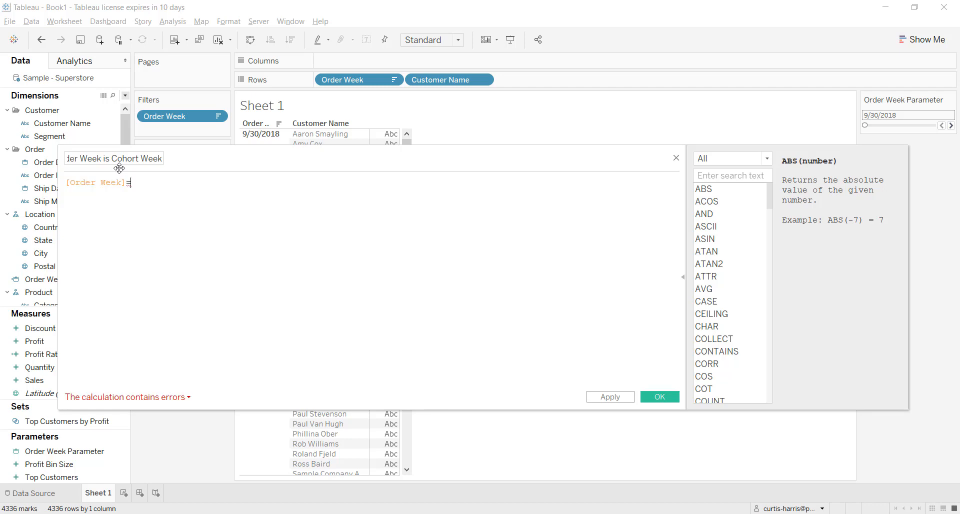
type("order")
key("Down")
key("Down")
key("Down")
key("Return")
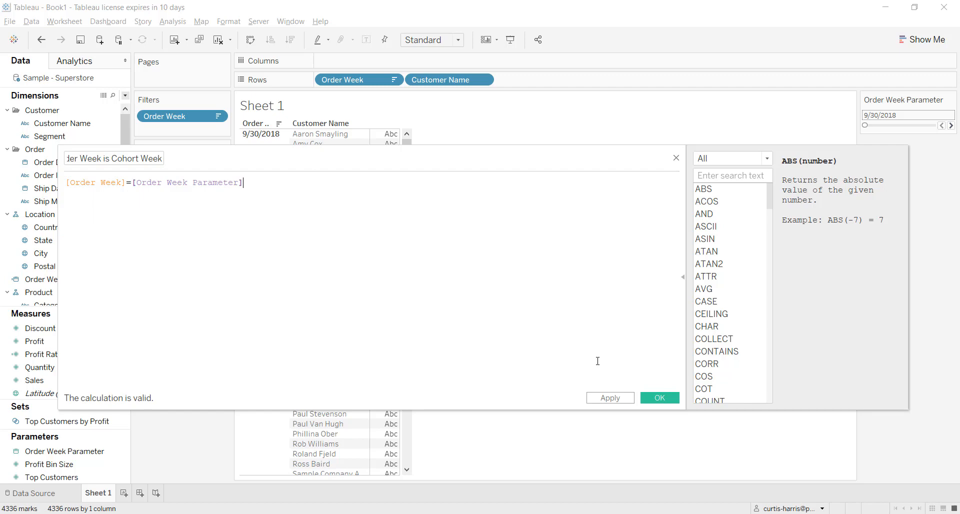
left_click(671, 398)
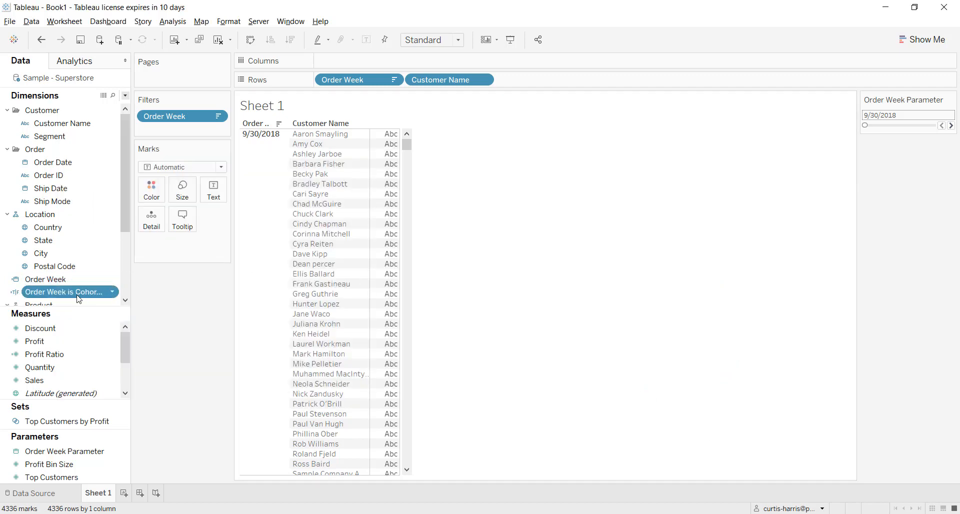
- Put Order Week is Cohort Week on the text mark and compare its values for the 9/30/2018 and 9/23/2018 weeks
left_click_drag(79, 299, 216, 193)
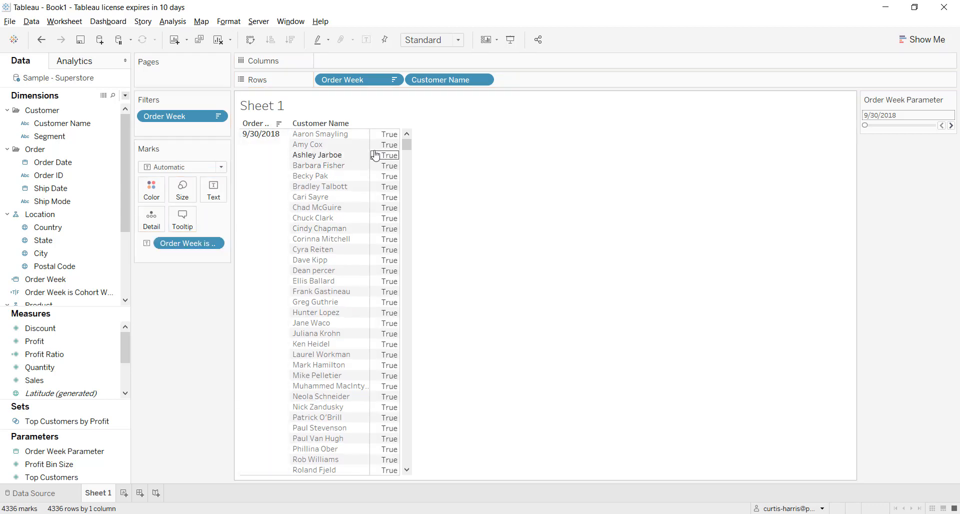
left_click(407, 415)
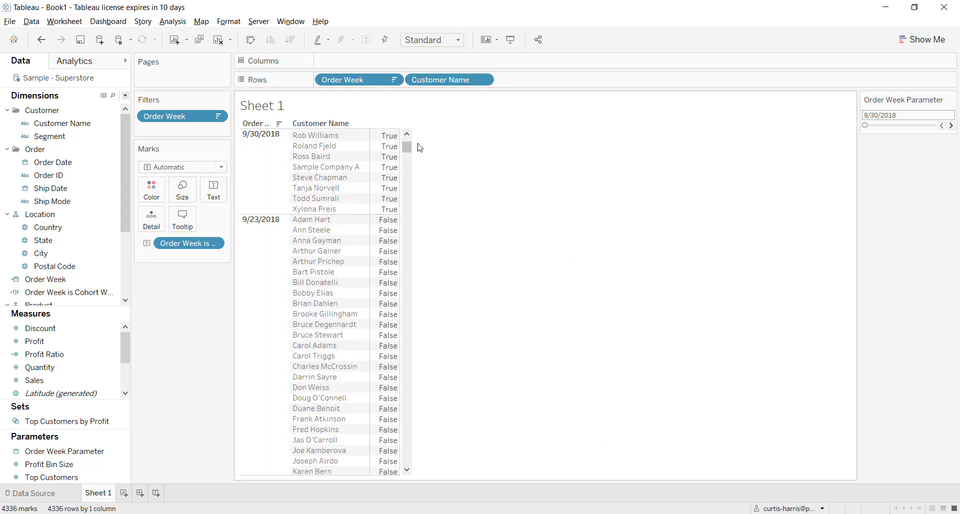
mouse_move(407, 144)
left_mouse_down()
mouse_move(405, 184)
mouse_move(407, 131)
left_mouse_up()
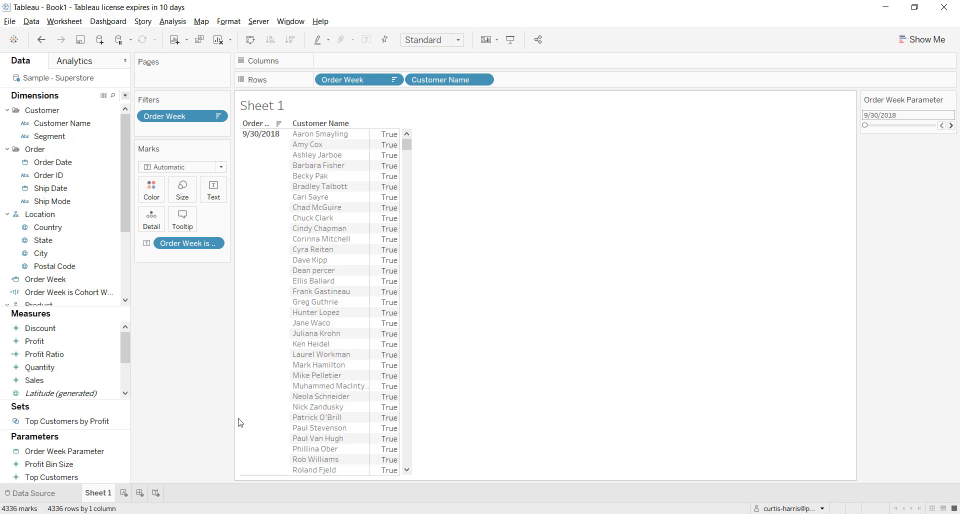
- Start a new calculated field named Customer is a Week 0 Customer
left_click(124, 96)
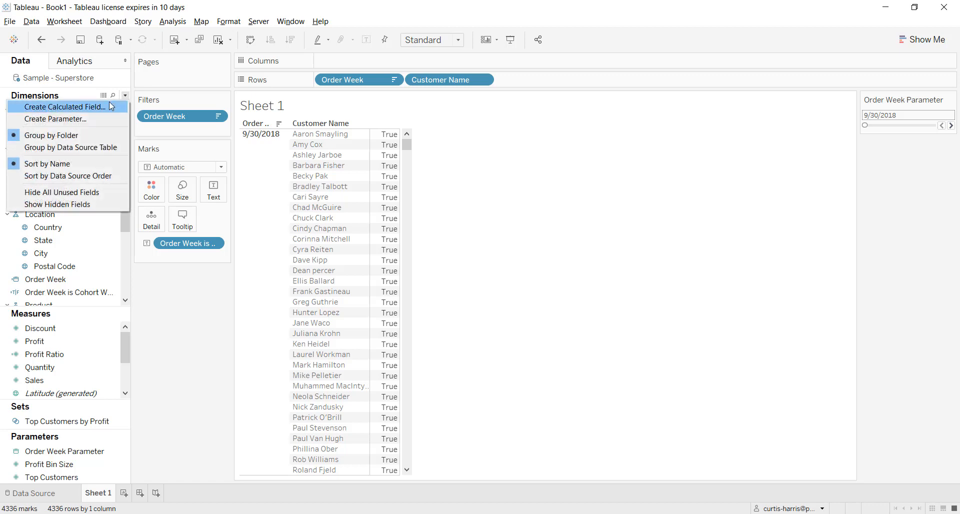
left_click(110, 102)
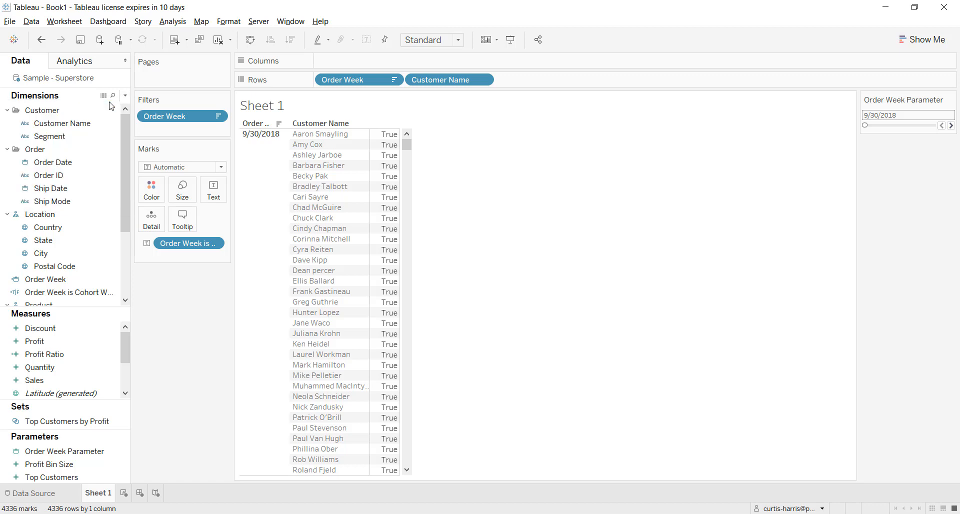
type("Customer")
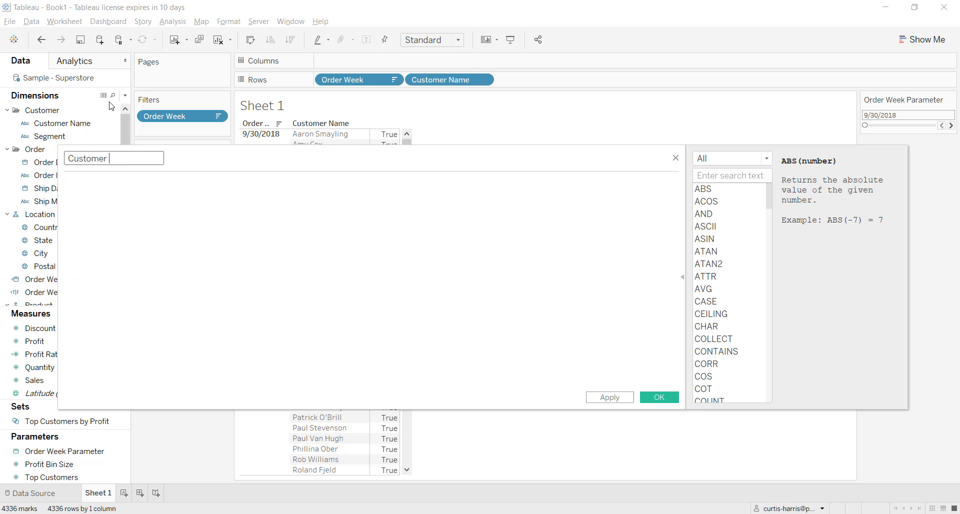
type(" is a Week 0 Customer")
key("Tab")
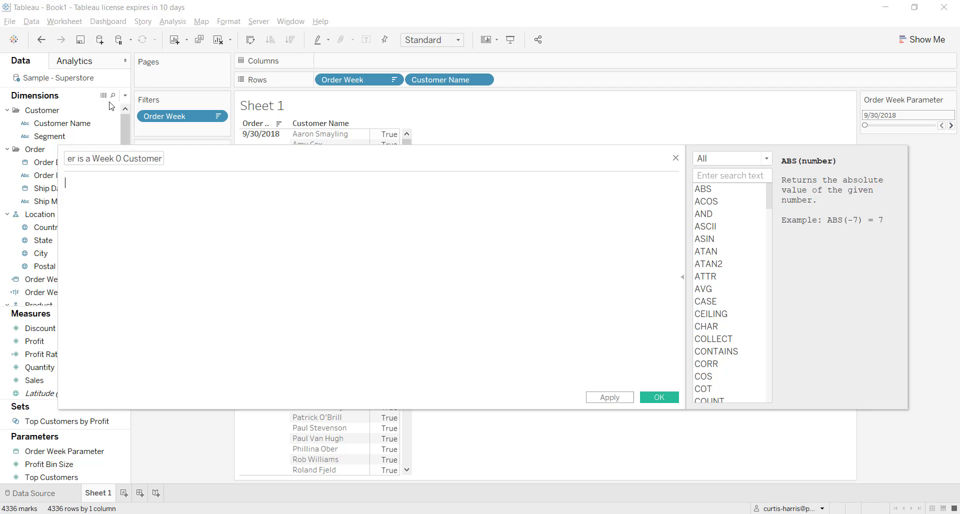
- Enter the formula {FIXED [Customer Name]:MAX([Order Week is Cohort Week])} and save the calculated field
type("{FIXED")
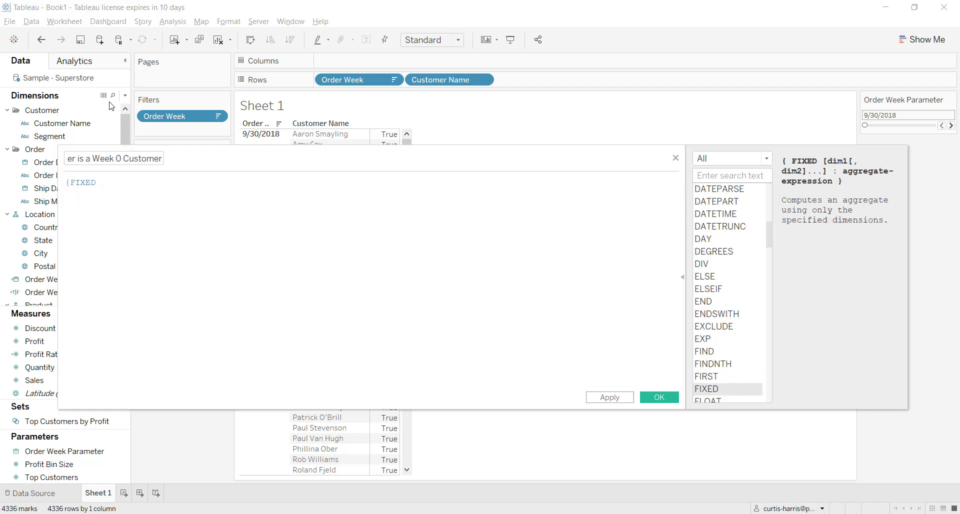
type(" [Customer Name]:MAX(")
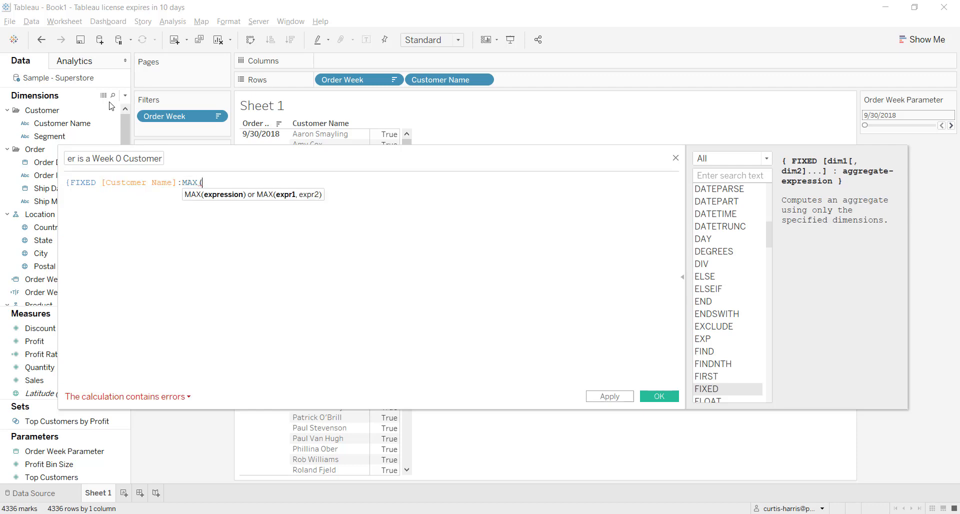
type("ord")
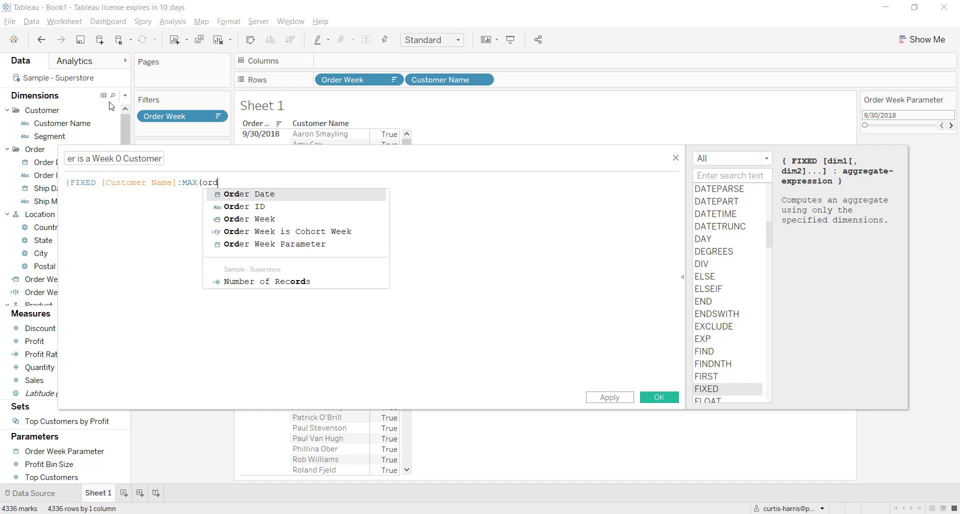
key("Down")
key("Down")
key("Down")
key("Return")
type(")}")
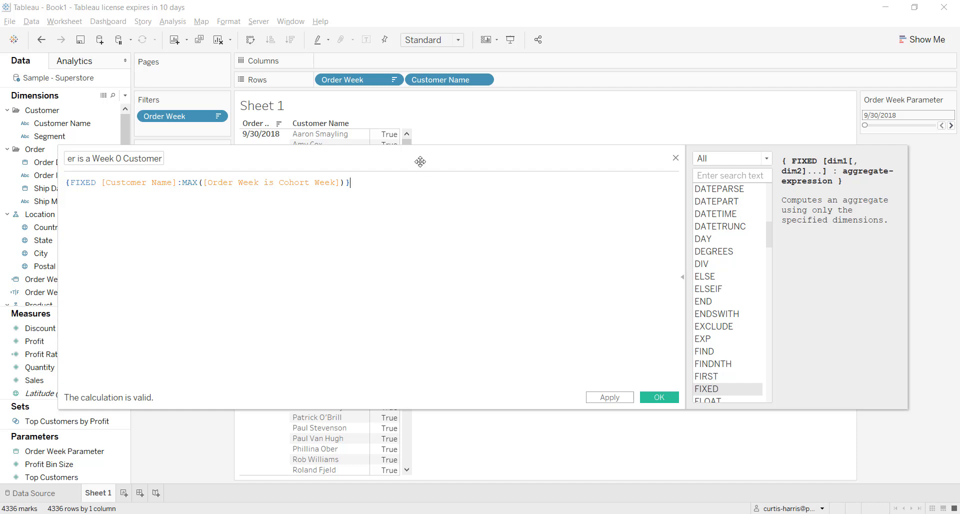
left_click_drag(420, 160, 472, 174)
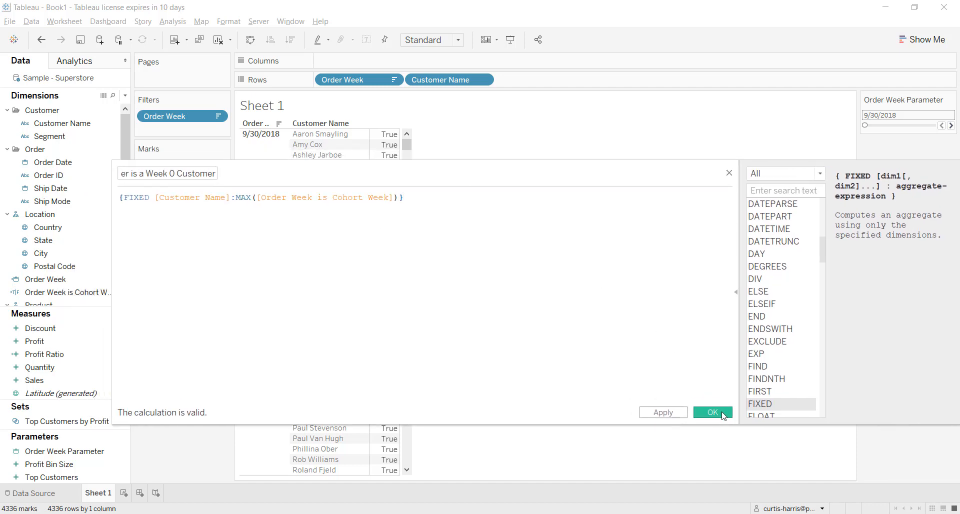
left_click(712, 412)
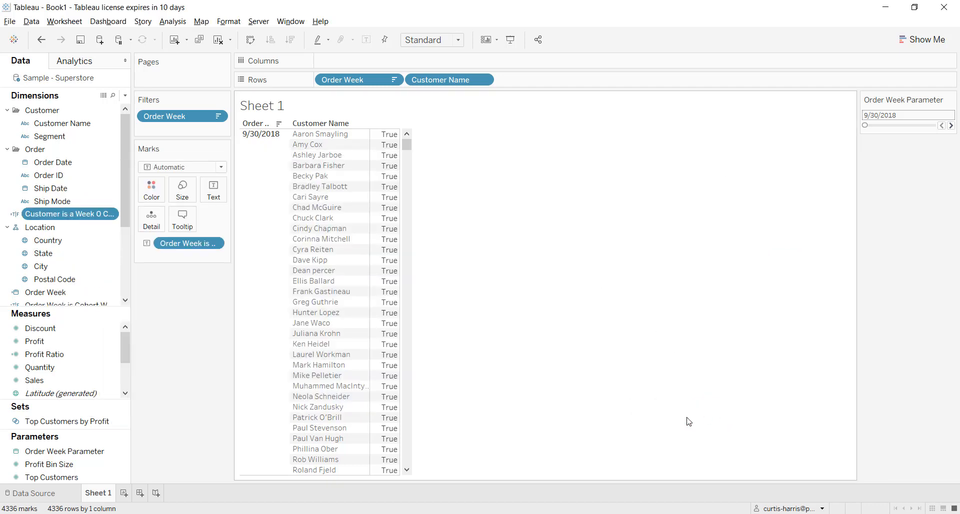
- Move Order Week is Cohort Week from the text mark to the rows and add Customer is a Week 0 Customer after it
left_click(64, 216)
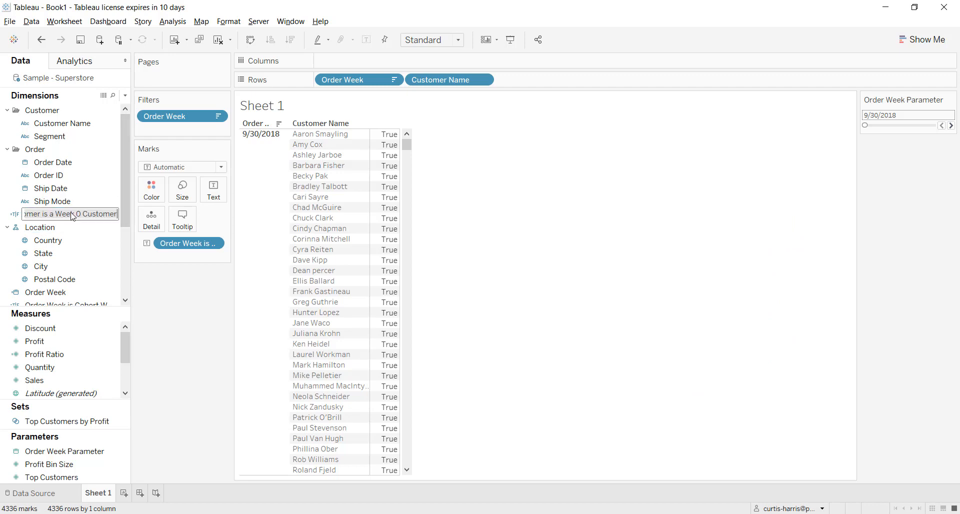
left_click(68, 228)
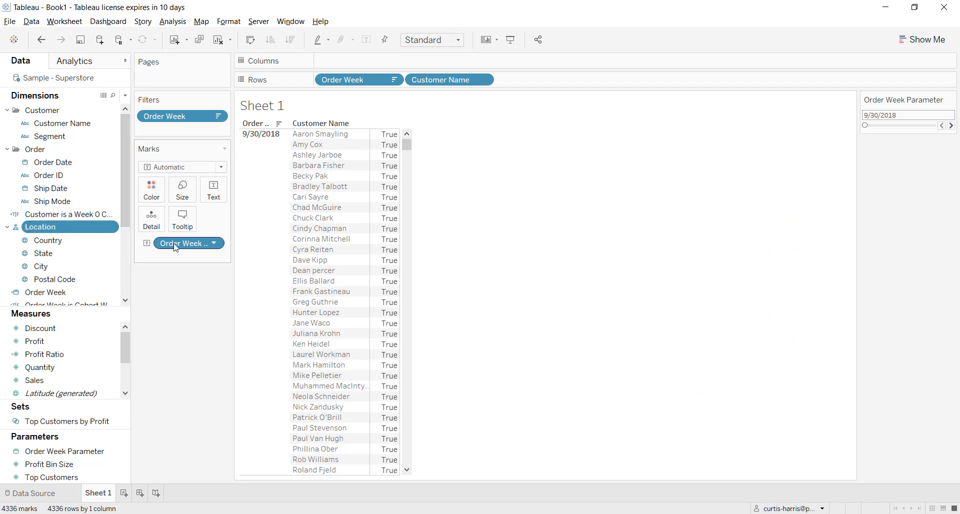
left_click_drag(175, 244, 538, 81)
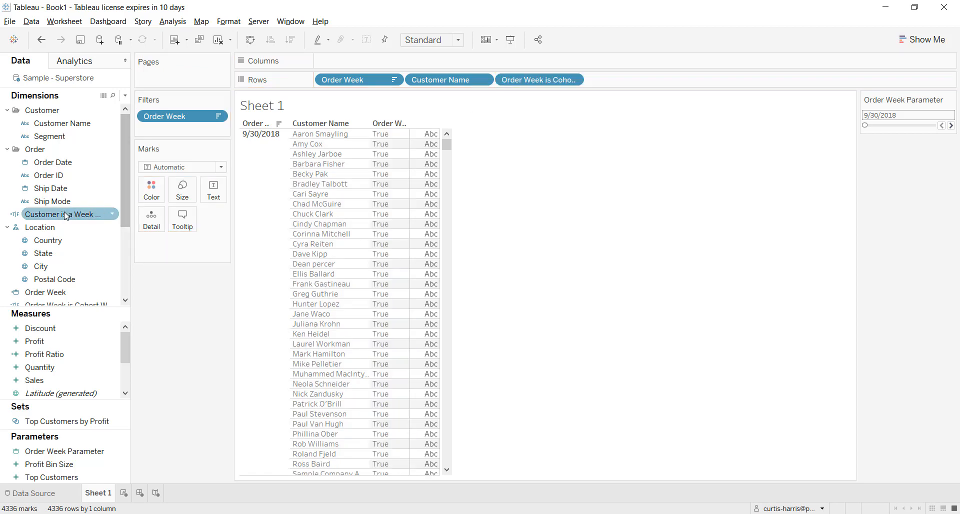
mouse_move(106, 215)
left_mouse_down()
mouse_move(500, 102)
mouse_move(624, 86)
left_mouse_up()
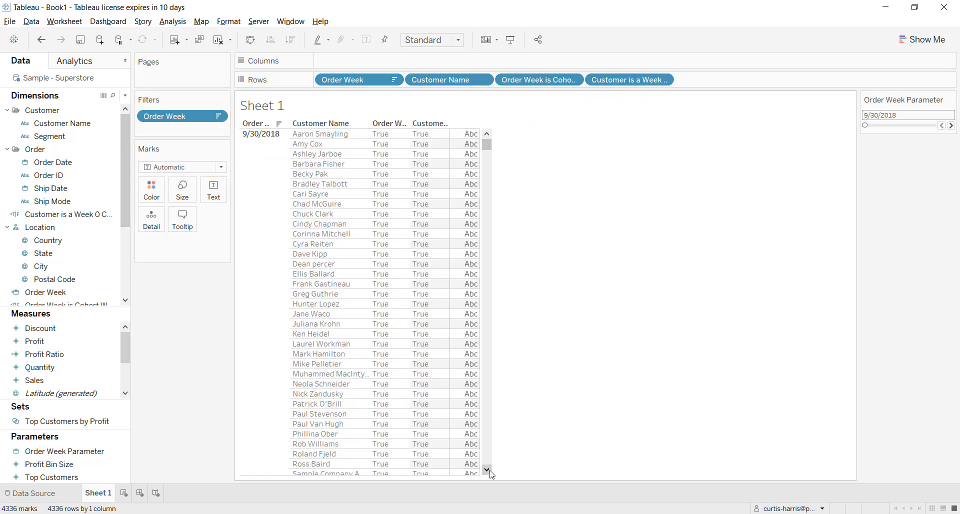
- Find a 9/16/2018 customer flagged True as a week 0 customer and keep only that customer in the table
scroll(487, 470, "down", 10)
scroll(489, 458, "down", 5)
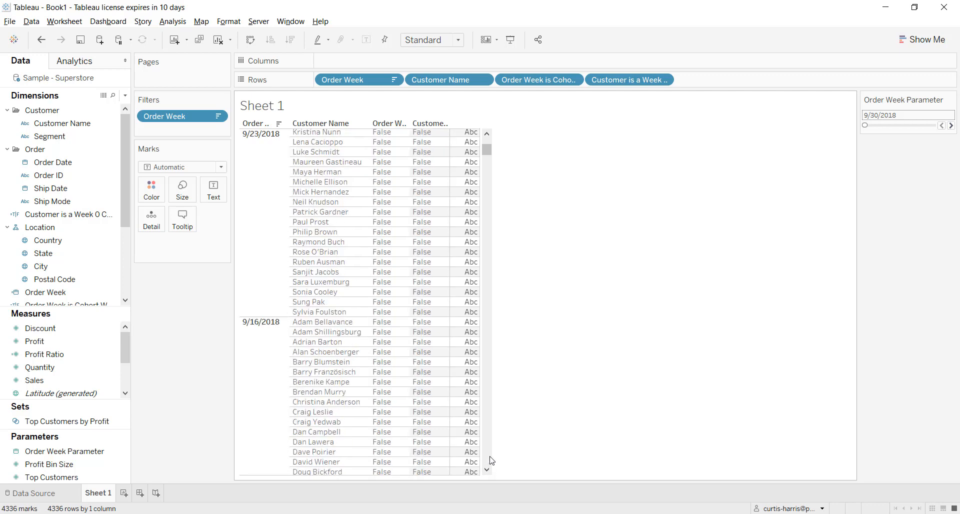
scroll(489, 459, "down", 5)
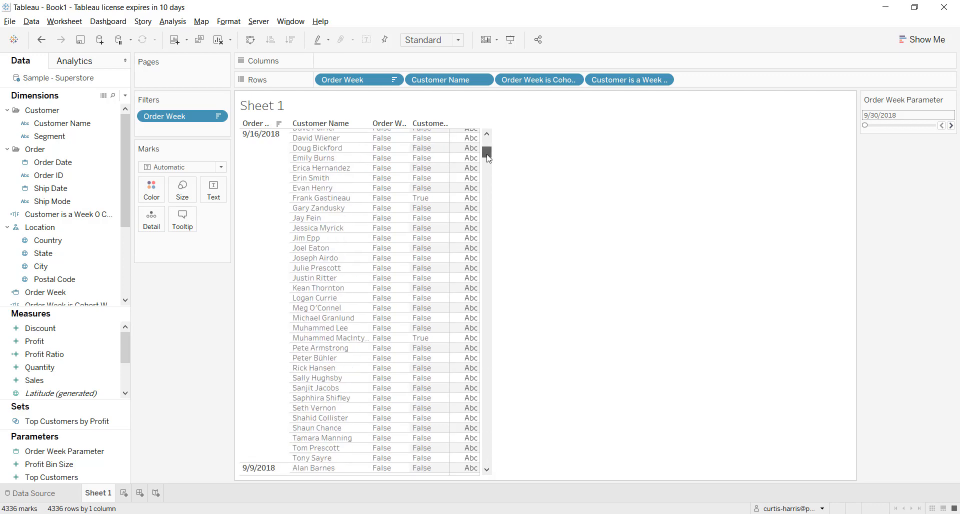
left_click(427, 343)
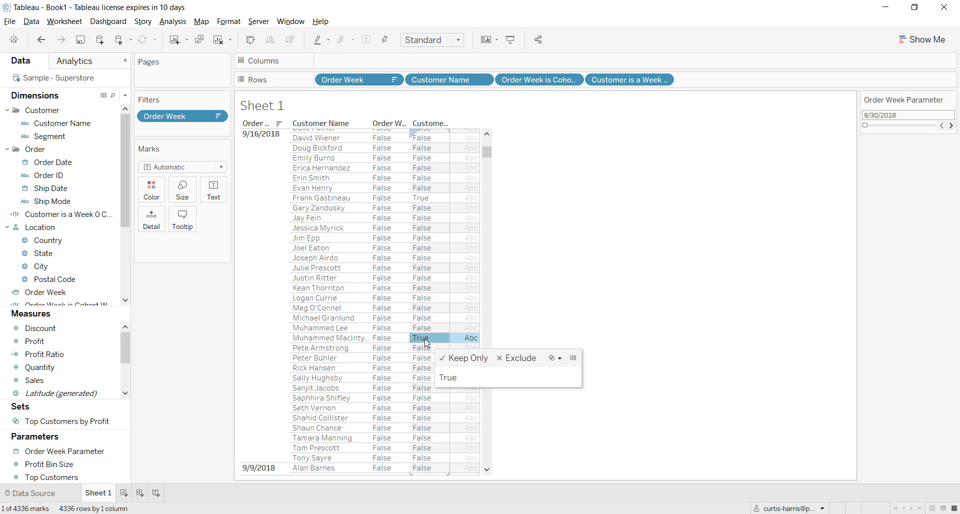
left_click(329, 343)
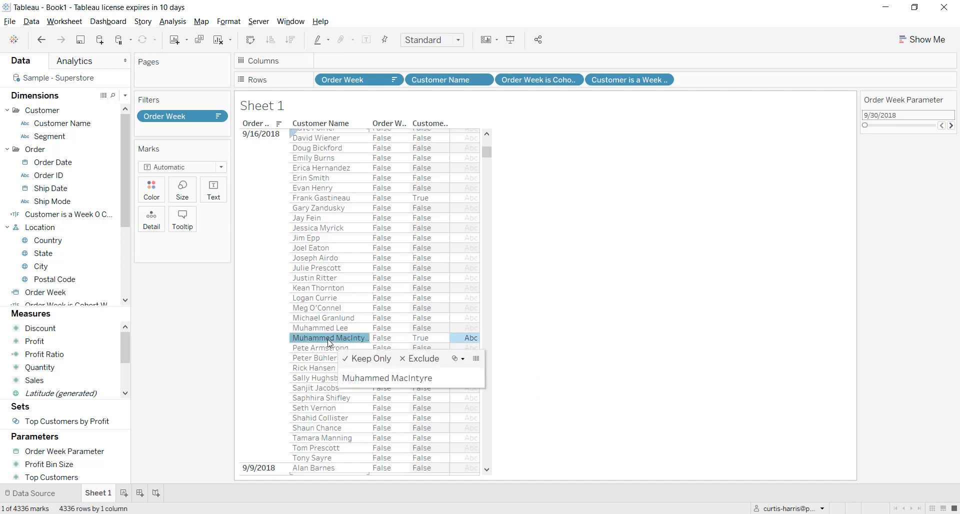
left_click(353, 359)
left_click(354, 358)
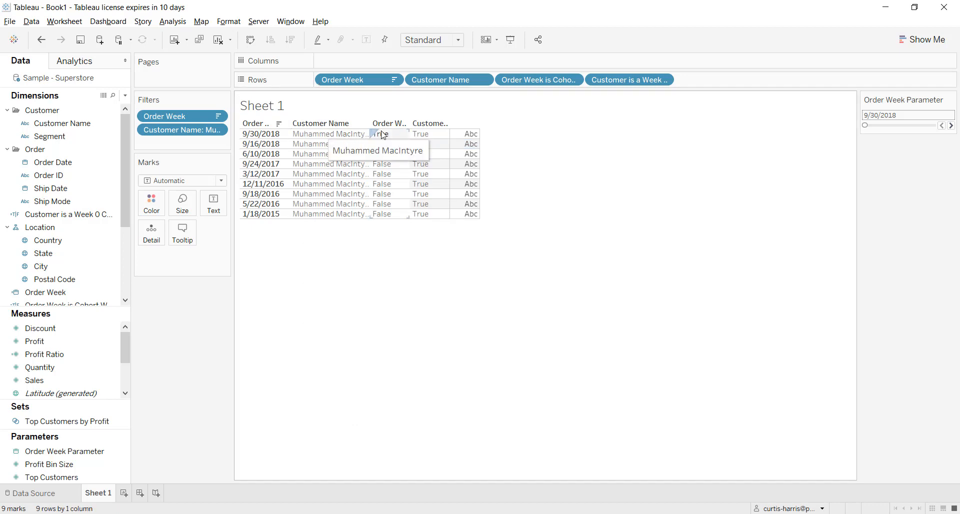
- Compare the two cohort flags for the filtered customer's 9/30/2018 and 9/16/2018 order weeks
left_click(258, 145)
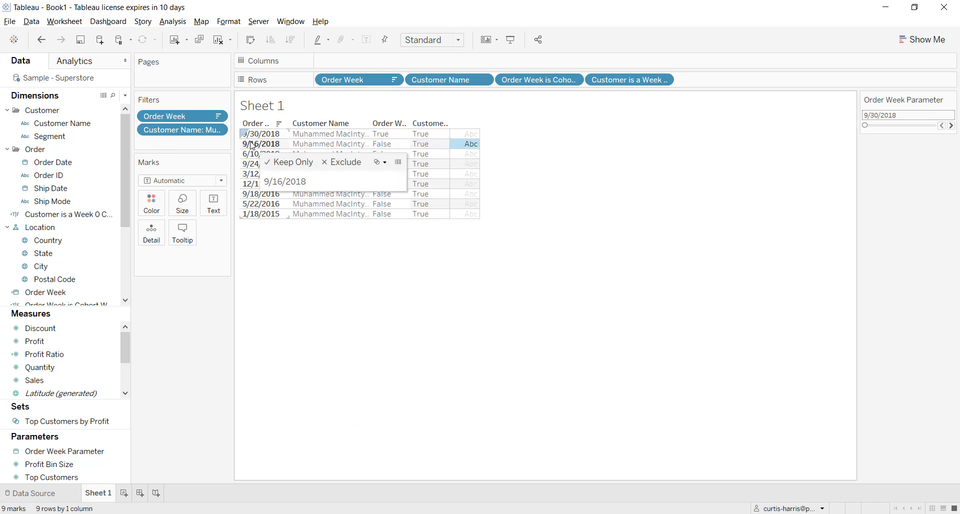
left_click(256, 138)
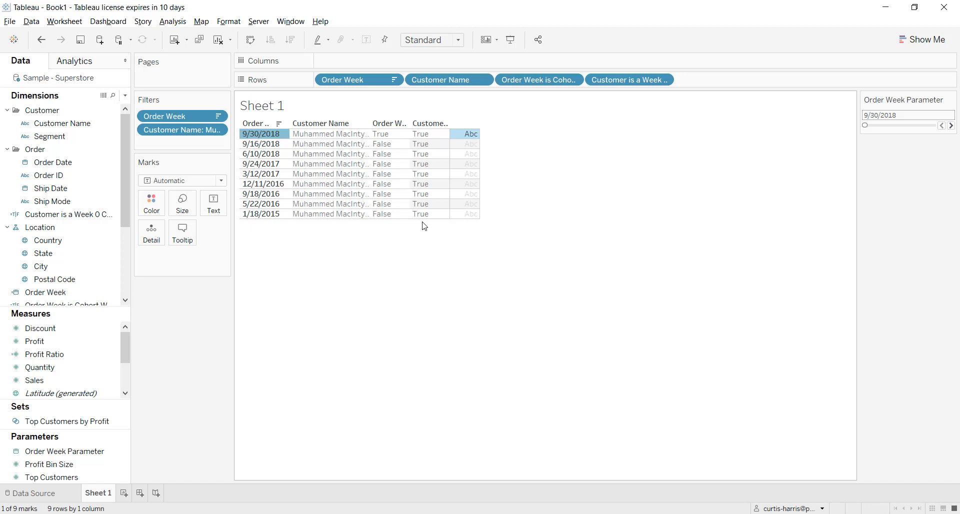
left_click(262, 135)
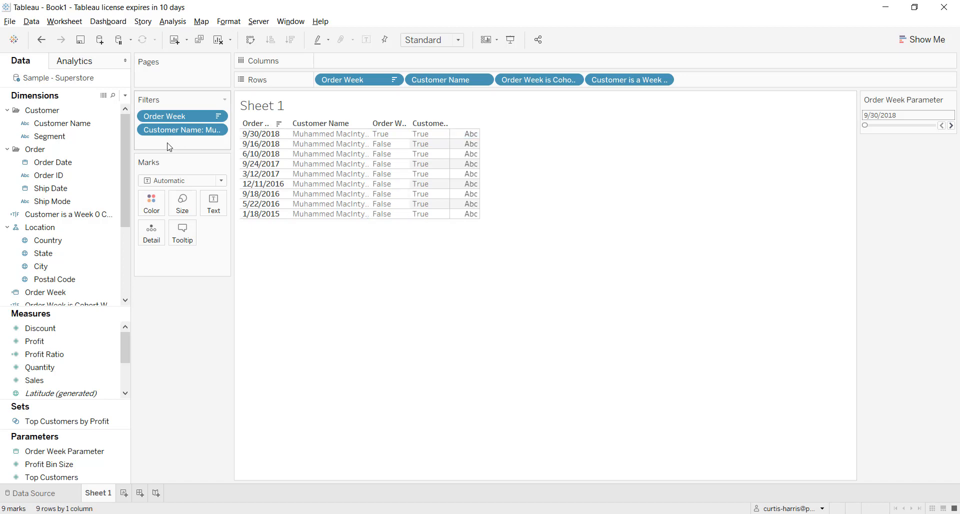
- Clear the sheet and place Order Week on the rows
left_click(219, 41)
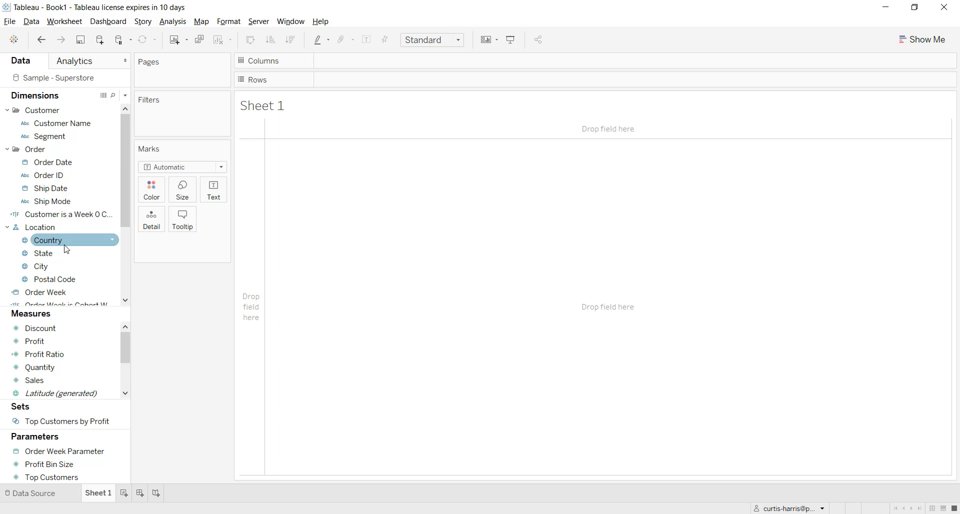
left_click_drag(55, 301, 253, 347)
double_click(447, 155)
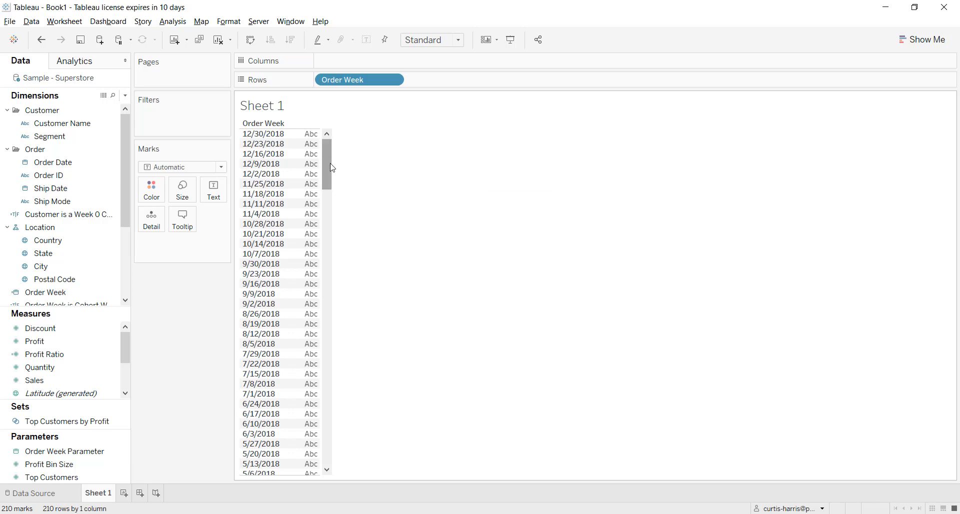
- Start a new calculated field named In 12-Week Window
left_click(58, 456)
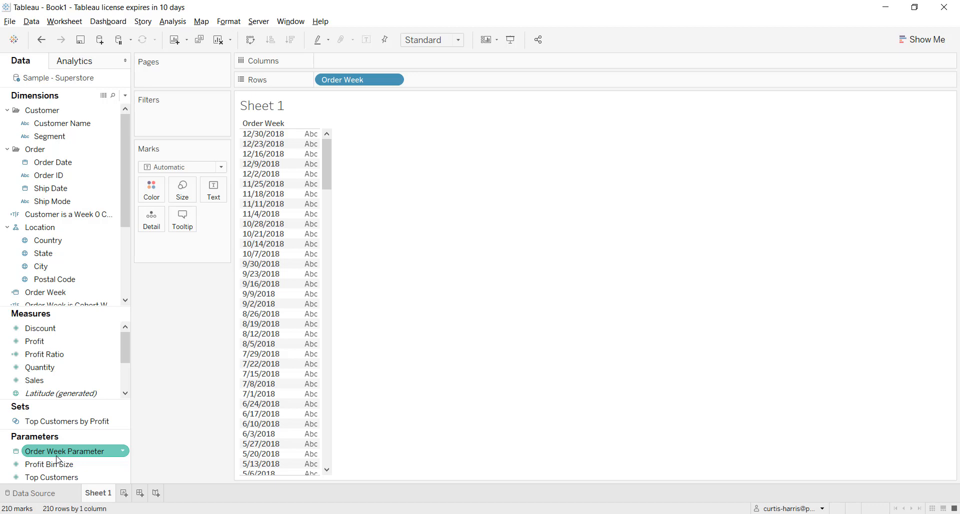
left_click(125, 96)
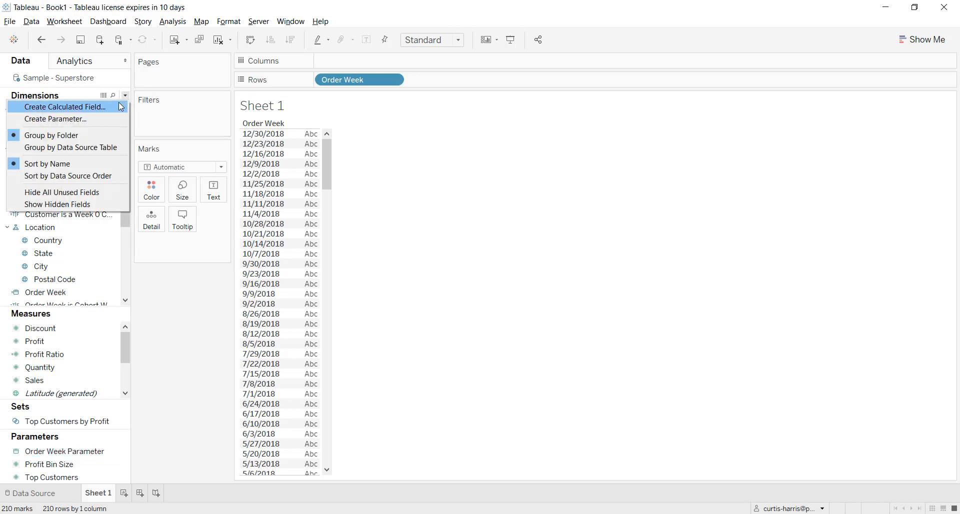
left_click(119, 102)
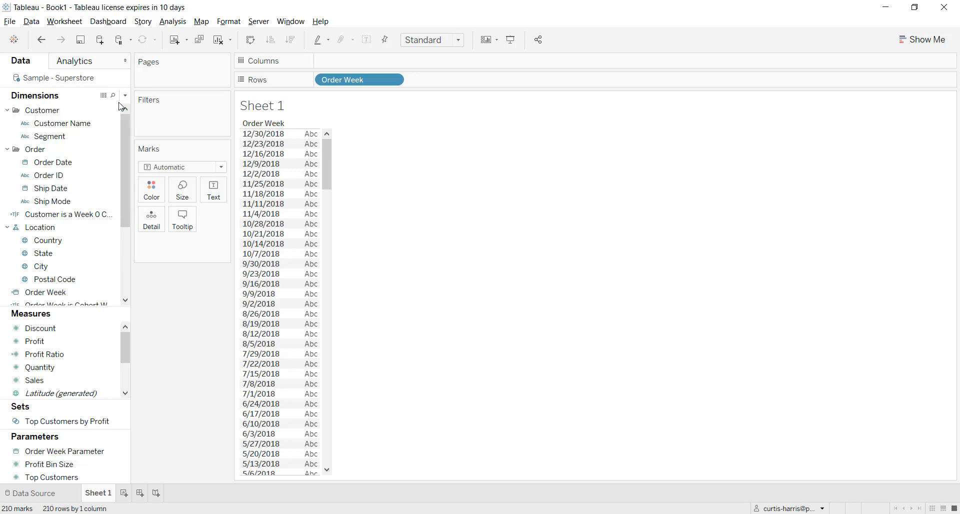
type("In")
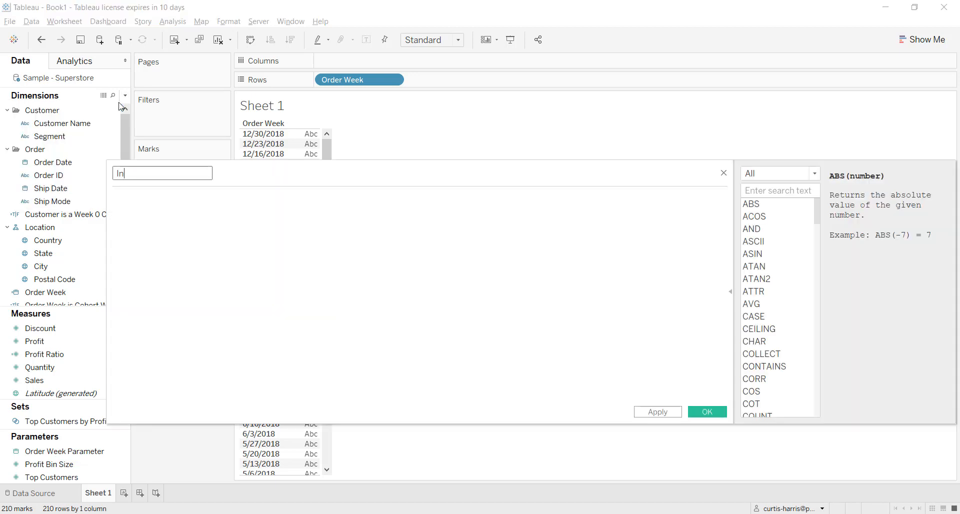
type(" 12-Week Window")
key("Tab")
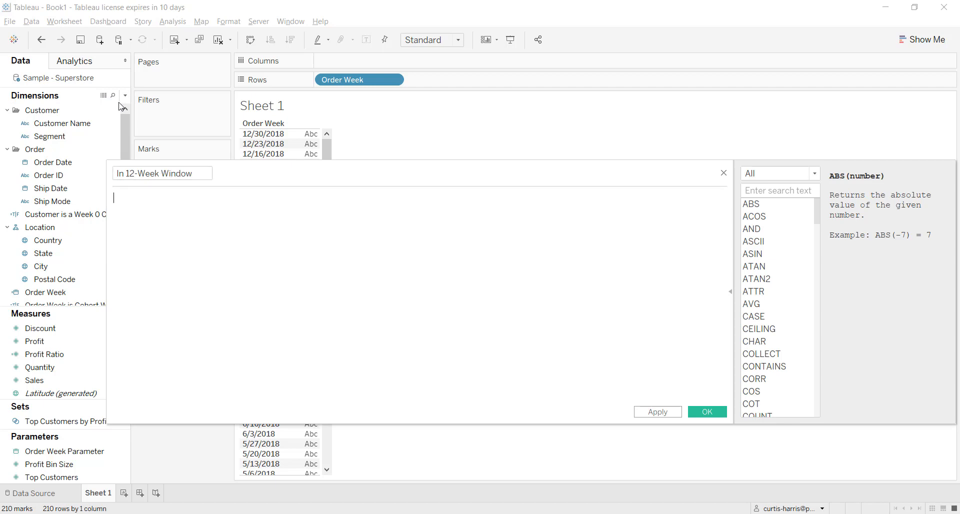
- Enter the formula's first condition as [Order Week]>=[Order Week Parameter]
type("Order")
key("Down")
key("Down")
key("Return")
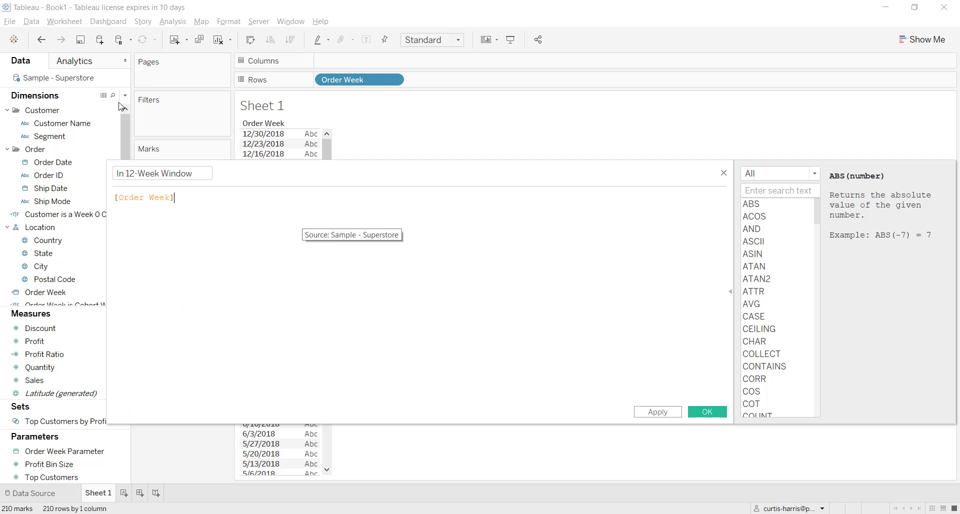
type(">=")
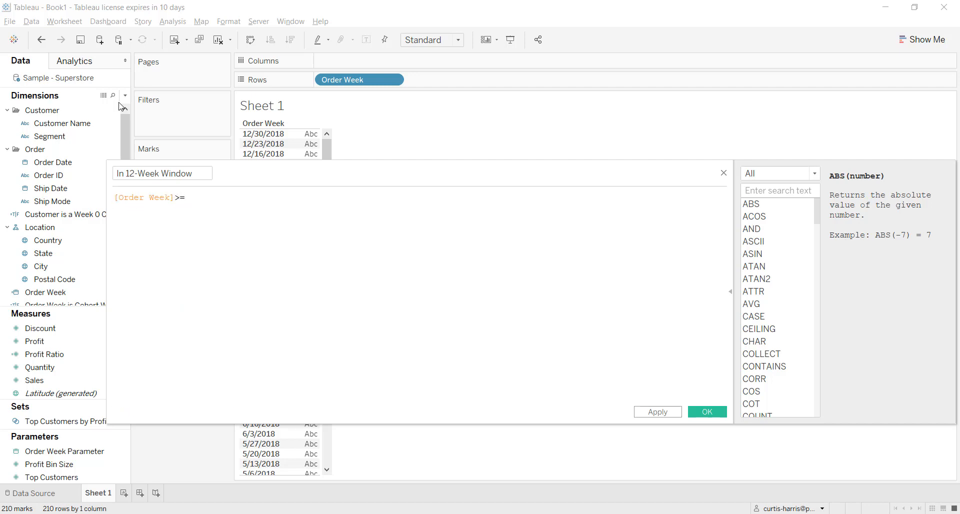
type("[Ord")
key("Down")
key("Down")
key("Down")
key("Down")
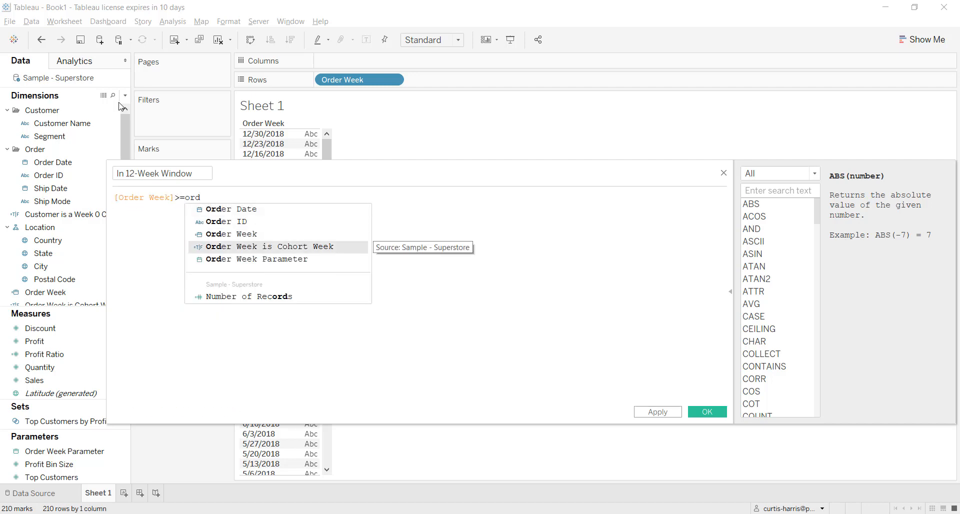
key("Return")
- Extend the In 12-Week Window formula with AND and a second condition beginning [Order Week]<=
type("AND")
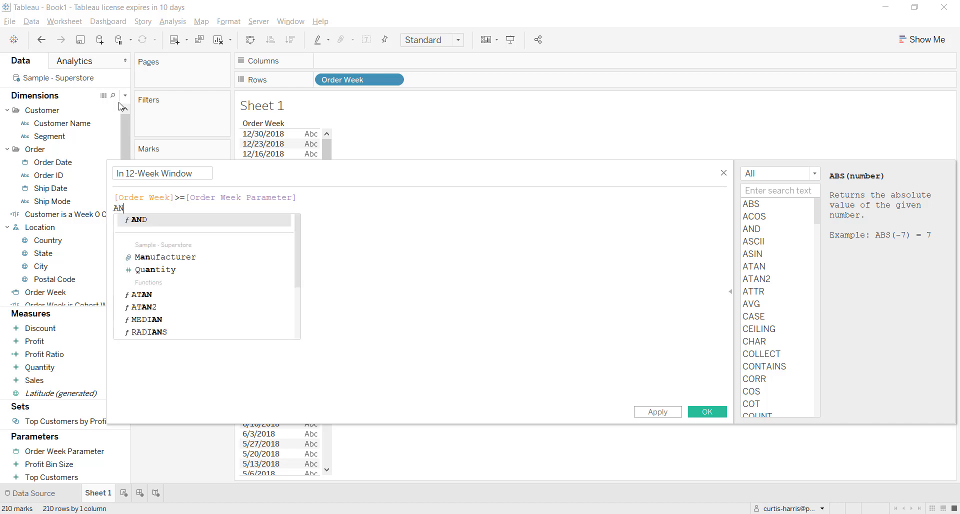
key("Return")
type("ORDER")
key("Down")
key("Down")
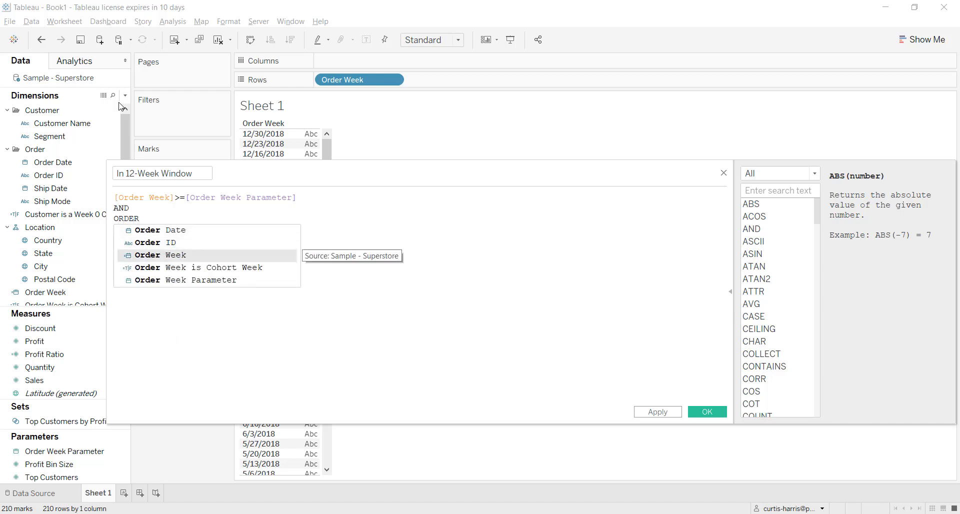
key("Return")
type("<")
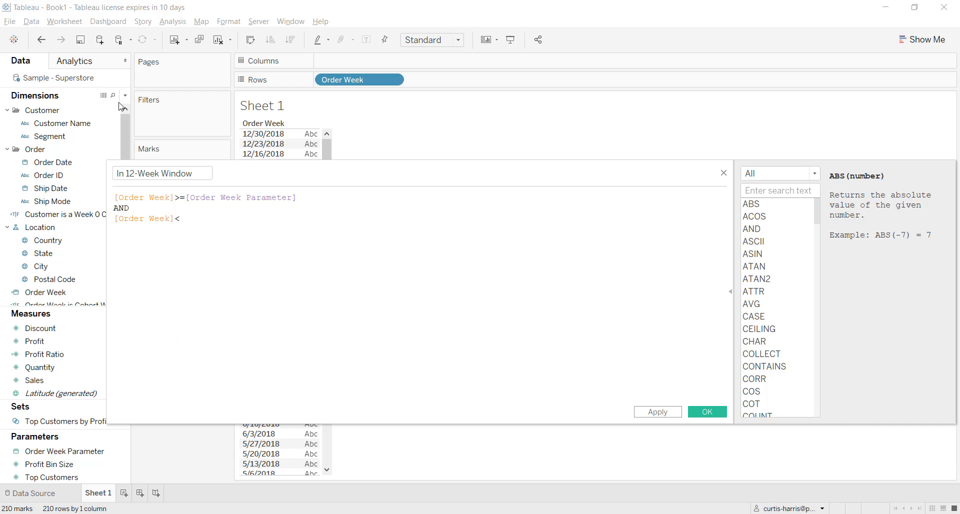
type("=")
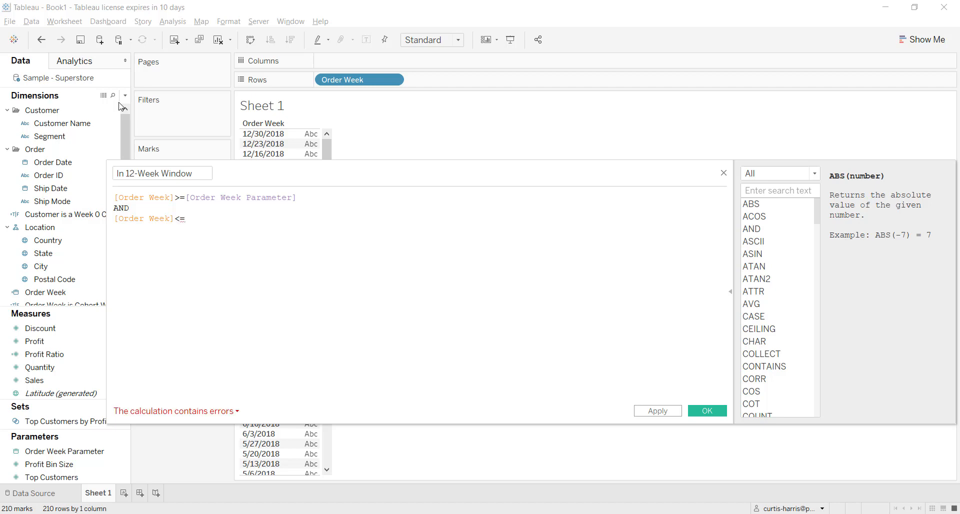
- Complete the second condition with DATEADD('week',12,[Order Week Parameter]) and save the calculated field
type("DATEAD")
key("Return")
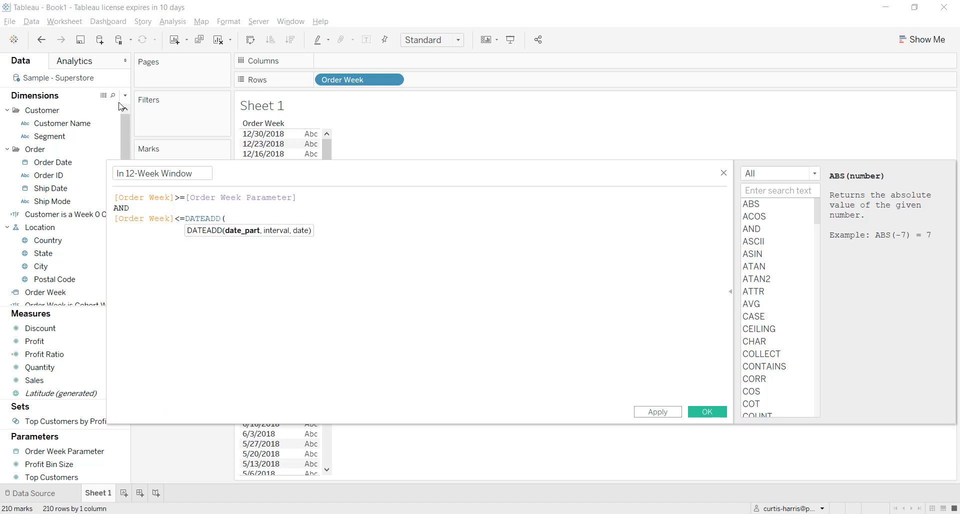
type("'week',12,")
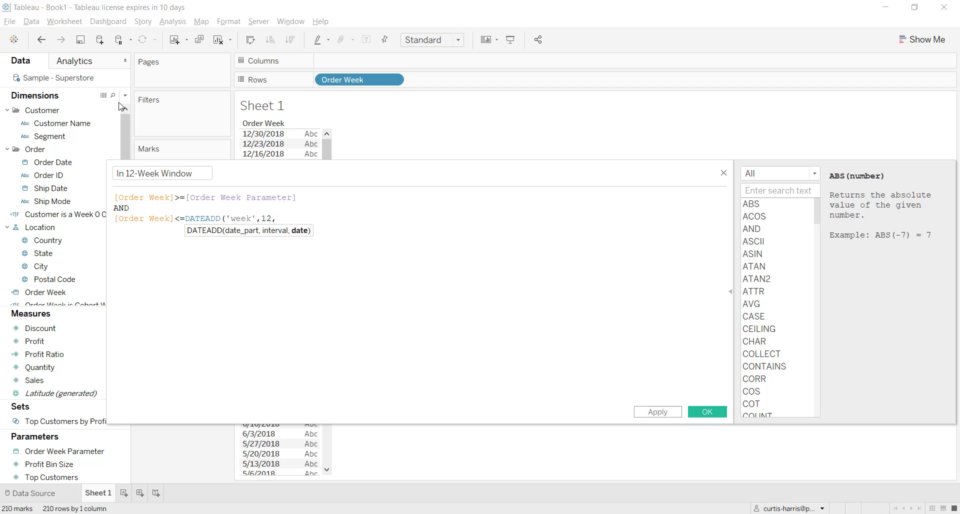
type("order")
key("Down")
key("Down")
key("Down")
key("Down")
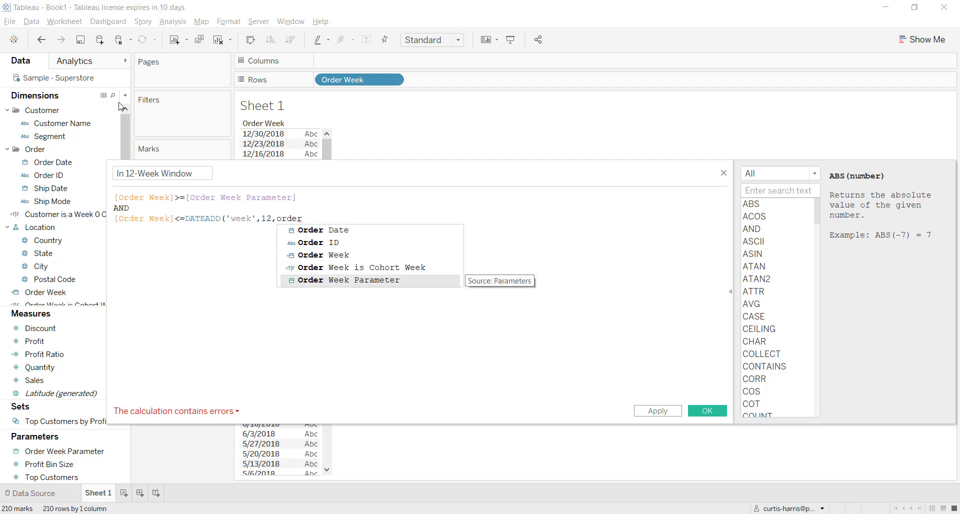
key("Return")
type(")")
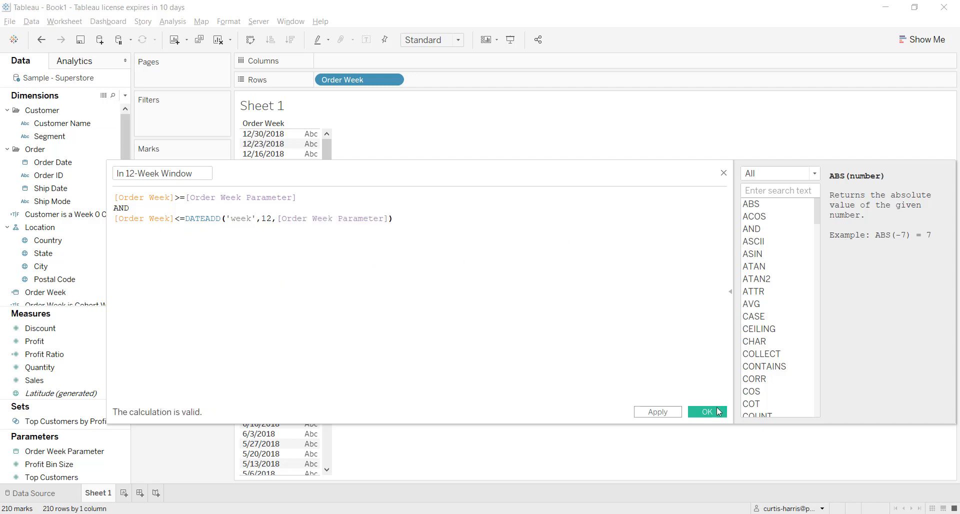
left_click(716, 407)
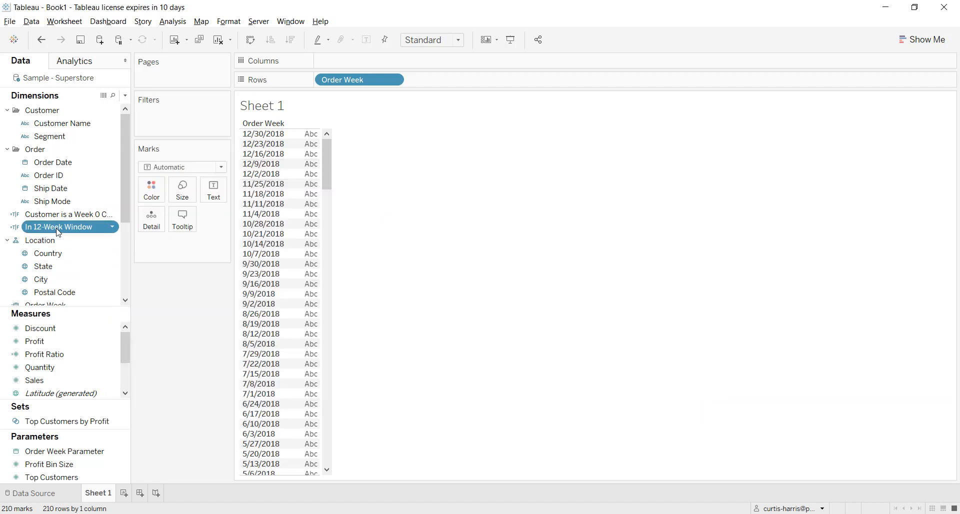
- Filter the sheet by In 12-Week Window, keeping only True
left_click_drag(59, 232, 194, 128)
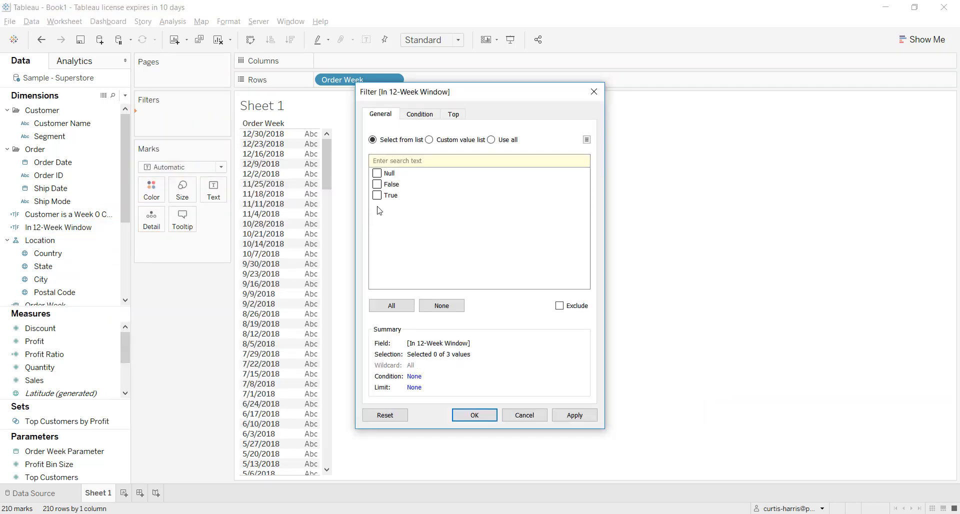
left_click(378, 195)
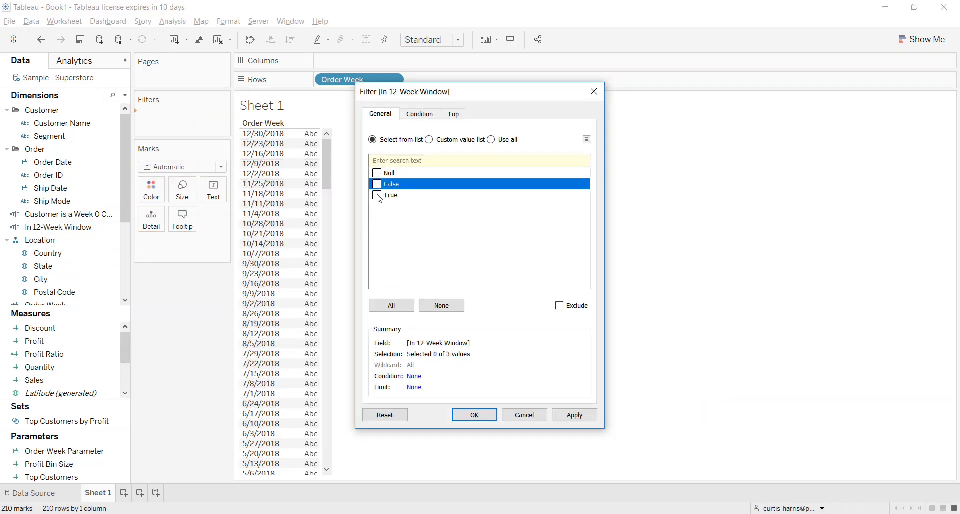
left_click(470, 415)
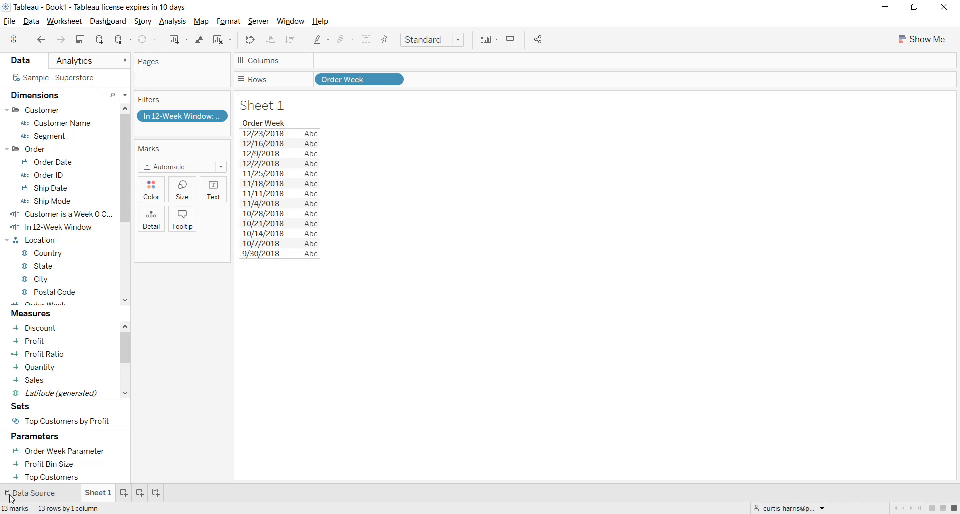
- Show the Order Week Parameter control on the sheet and set it to 7/22/2018
right_click(42, 450)
left_click(130, 268)
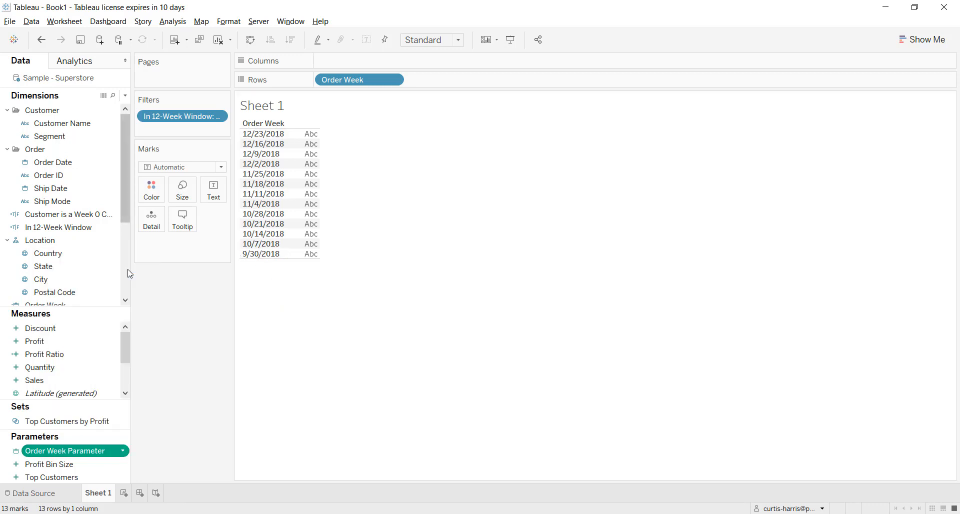
left_click(888, 116)
left_click(895, 251)
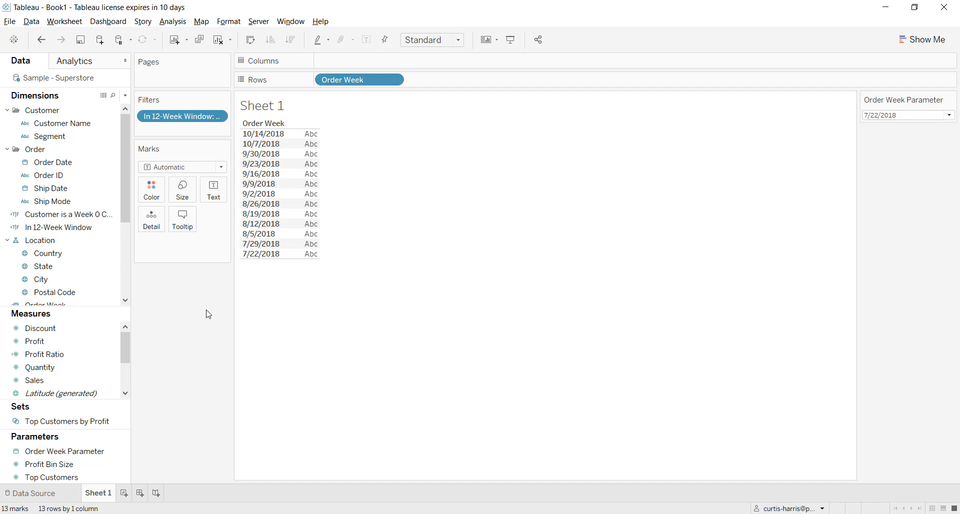
- Check the Weeks Since Initial Week axis of the reference chart in the browser and return to Tableau
key("alt+Tab")
key("alt+Tab")
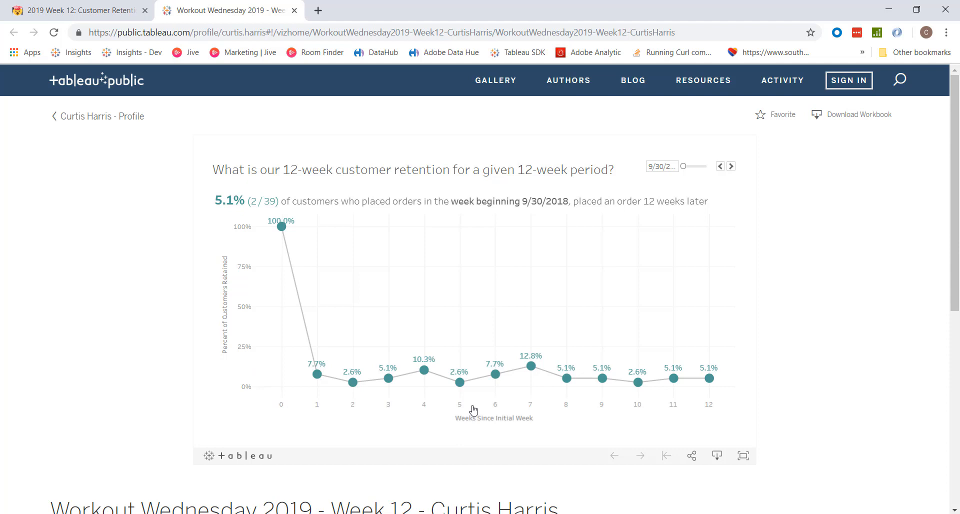
key("alt+Tab")
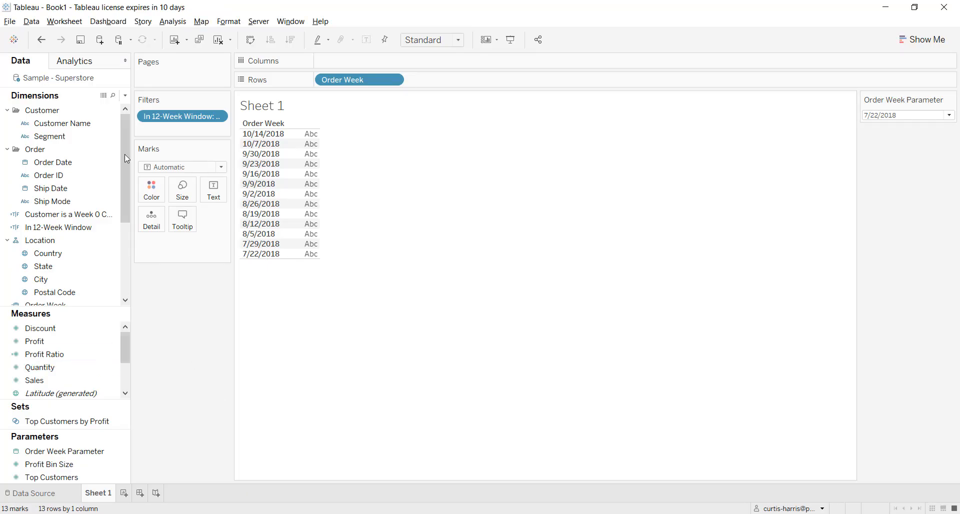
- Start a new calculated field named Weeks Since Order Week Parameter
left_click(126, 96)
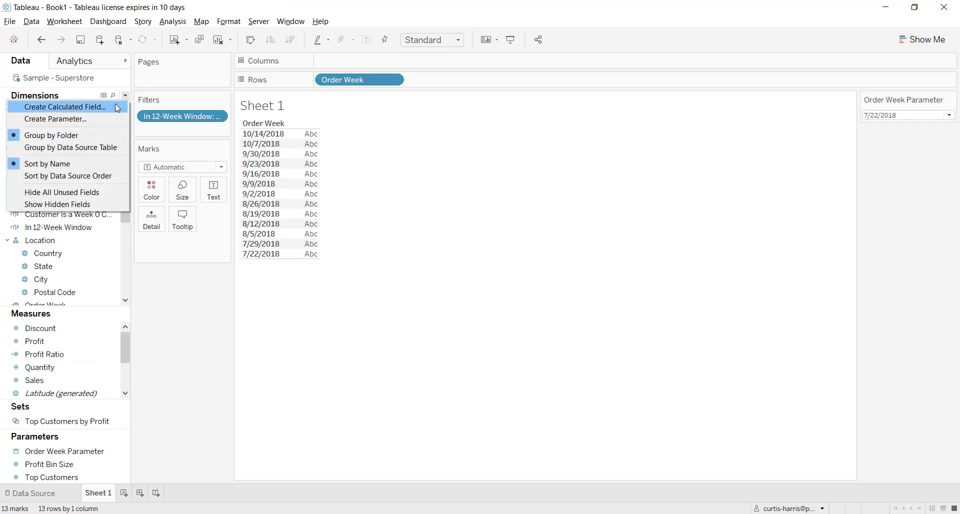
left_click(115, 106)
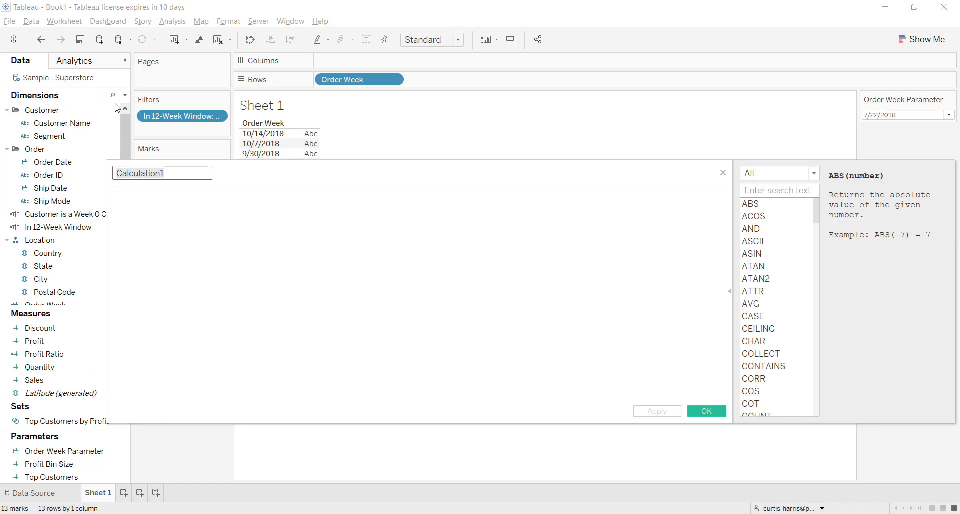
type("Weeks Since")
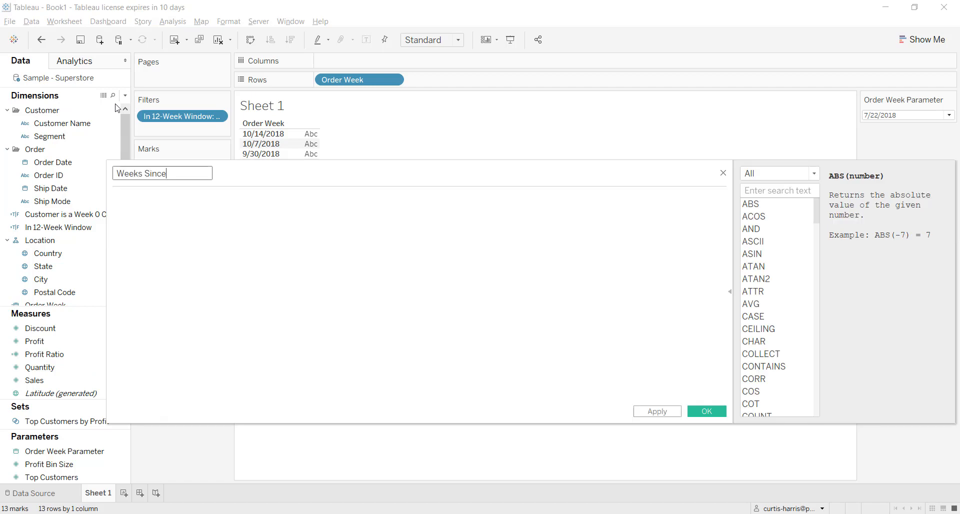
type("Order Week Pa")
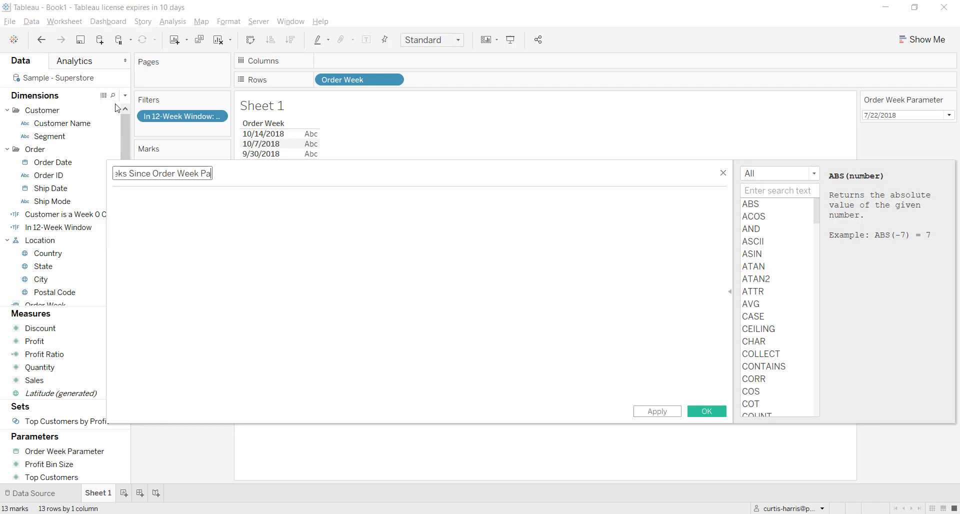
type("rameter")
key("Tab")
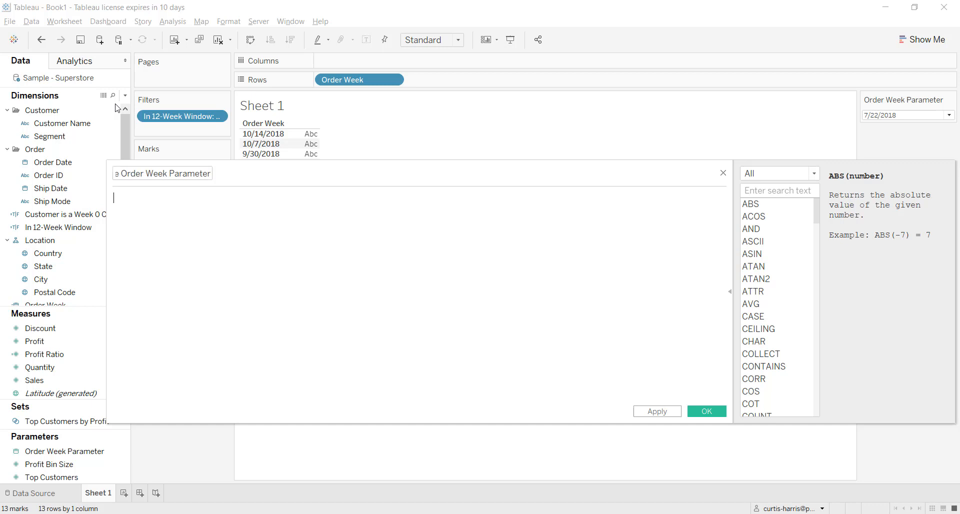
- Begin the formula with DATEADD('week', and replace it with the DATEDIFF function
type("DATEADD('wee")
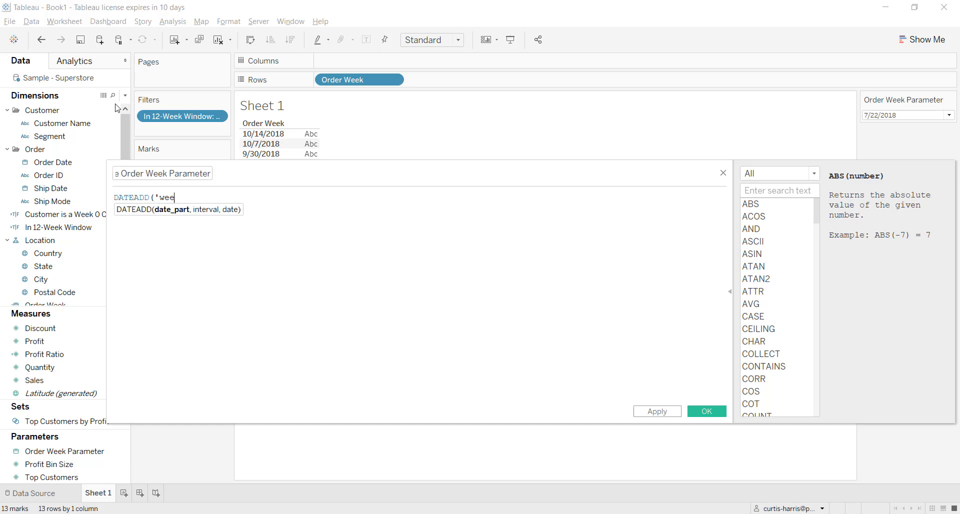
type("k',")
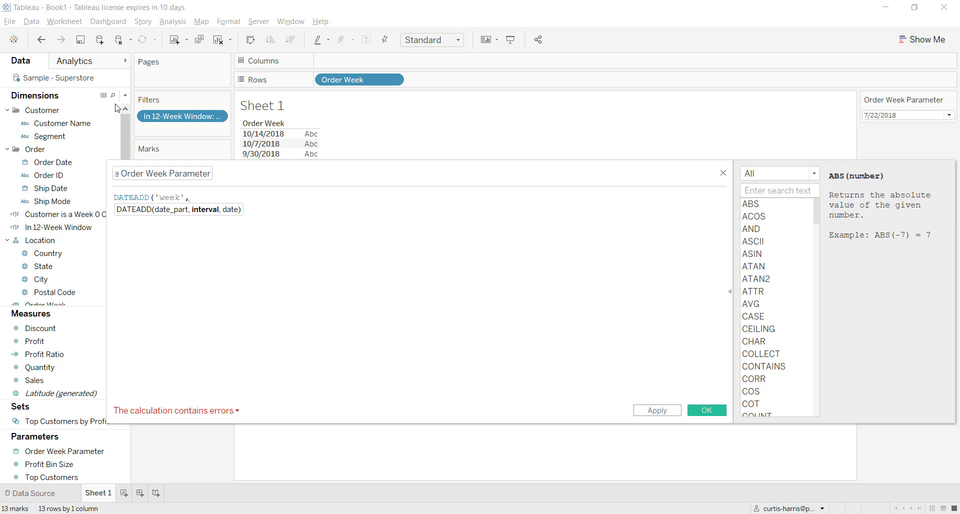
type("1")
key("ctrl+a")
key("BackSpace")
type("DATEDIFF")
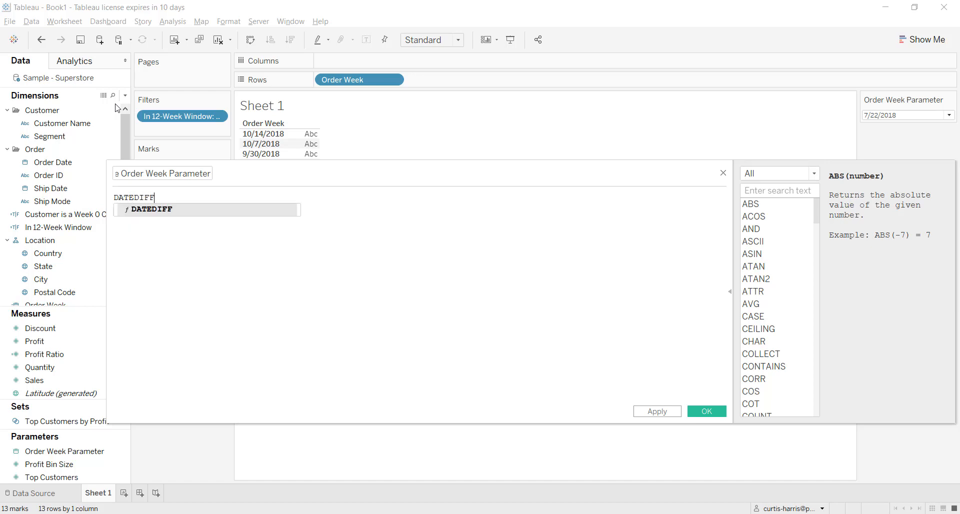
key("Return")
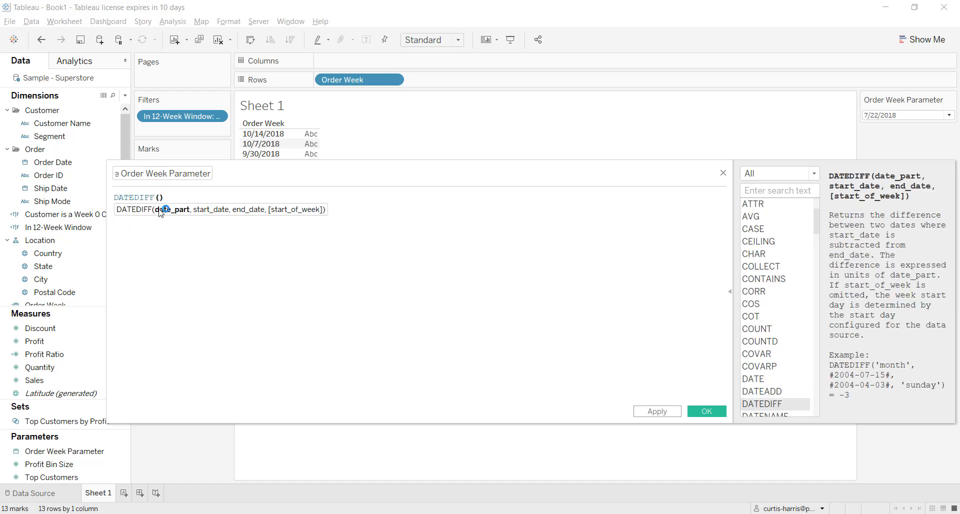
- Reopen Tableau with the recovered Book1 workbook and maximize its window
key("alt+Tab")
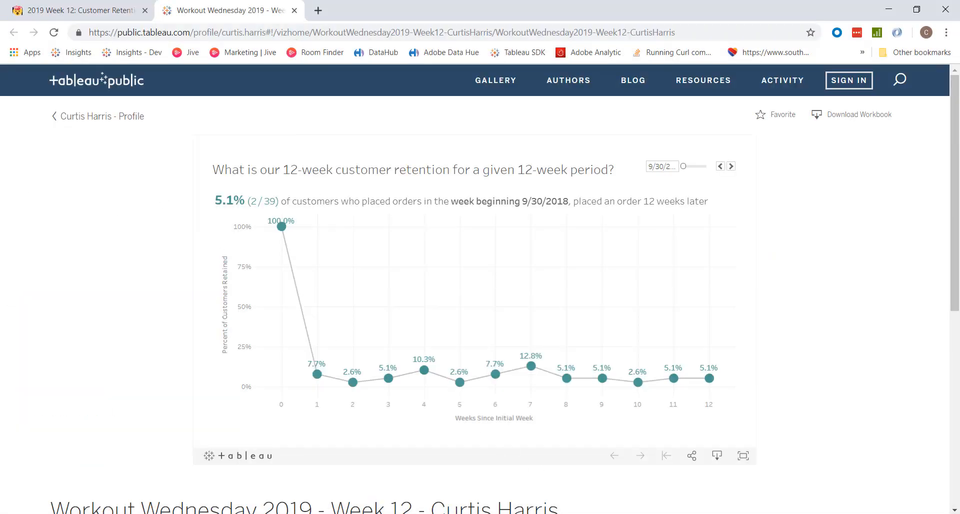
left_click(565, 513)
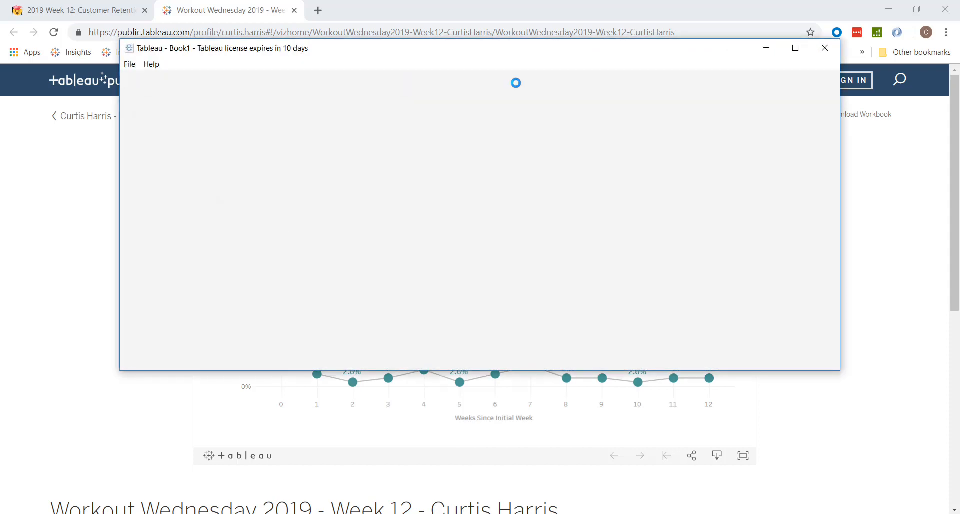
double_click(458, 171)
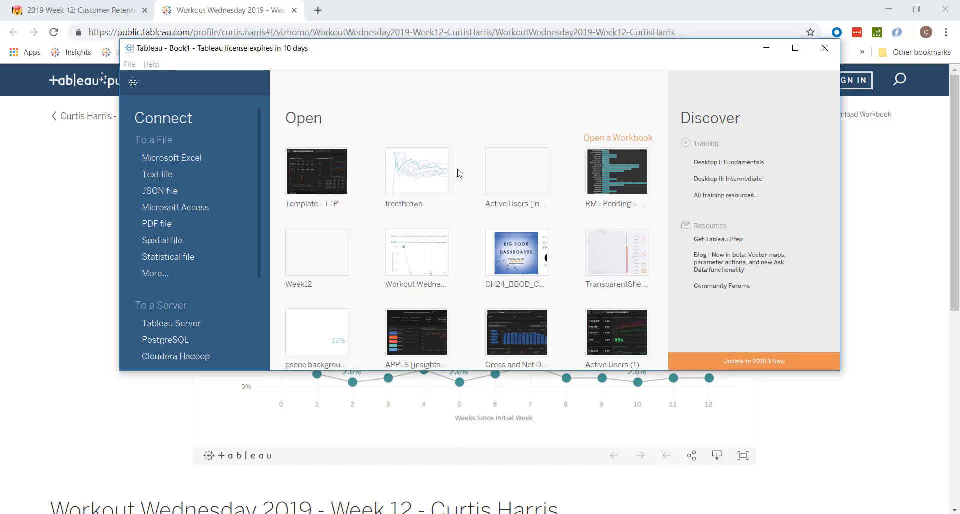
left_click(795, 48)
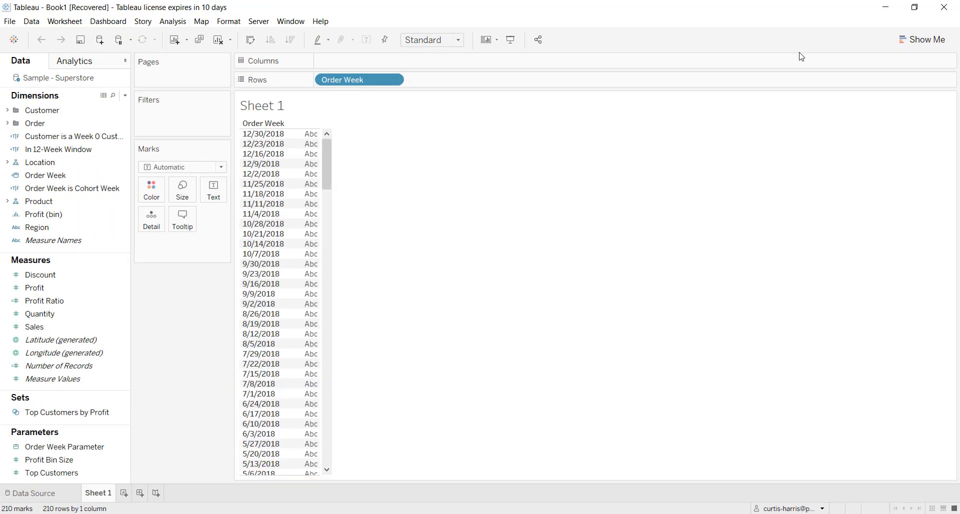
- Add In 12-Week Window as a filter on the recovered sheet, keeping only True
left_click(76, 189)
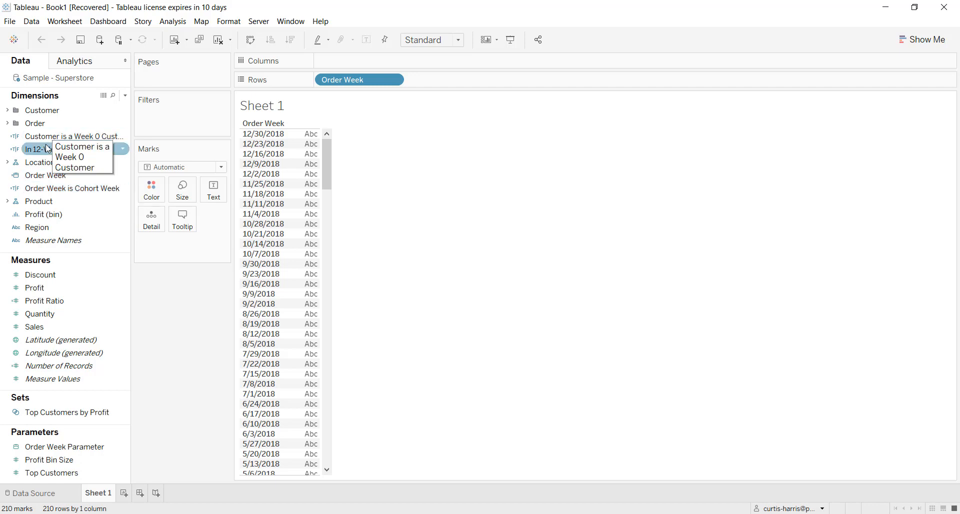
left_click_drag(47, 149, 196, 120)
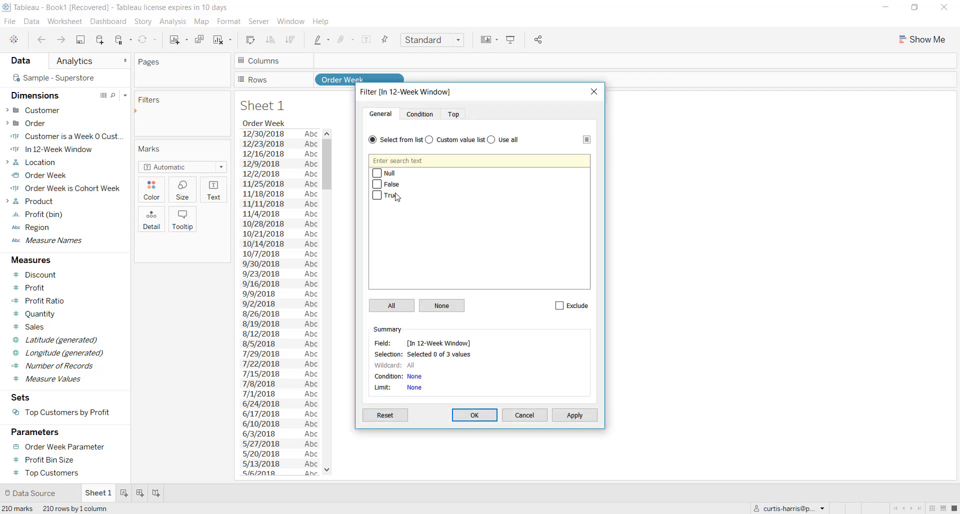
left_click(379, 196)
left_click(487, 415)
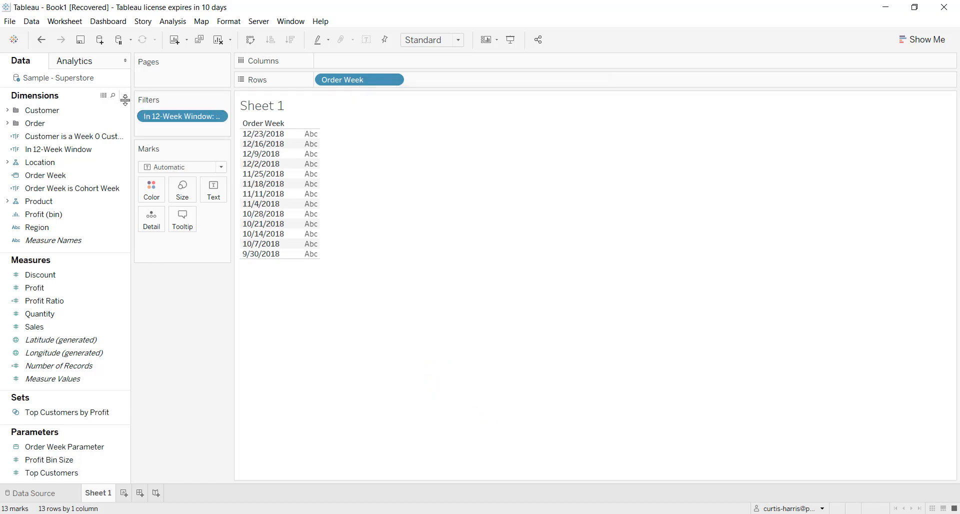
- Save the workbook as wow12 in the Workbooks folder
key("ctrl+s")
type("wow12")
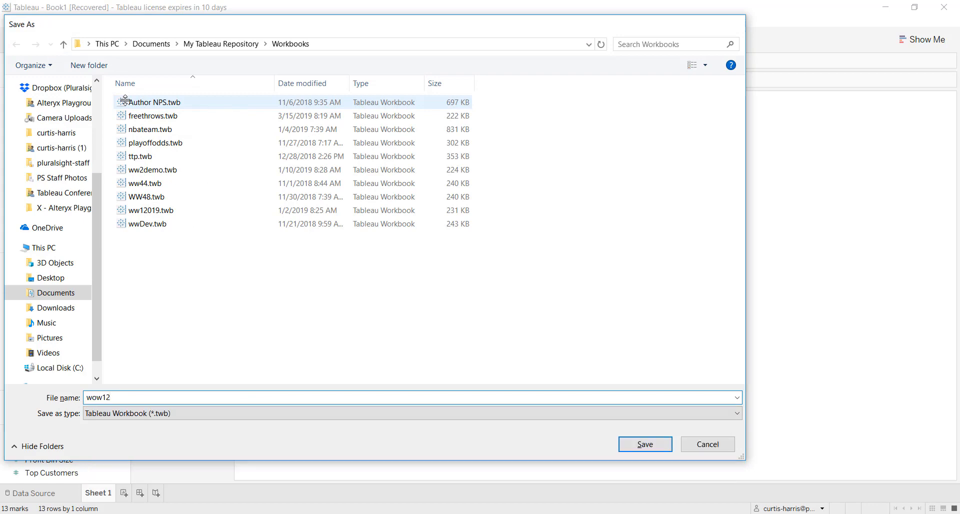
key("Return")
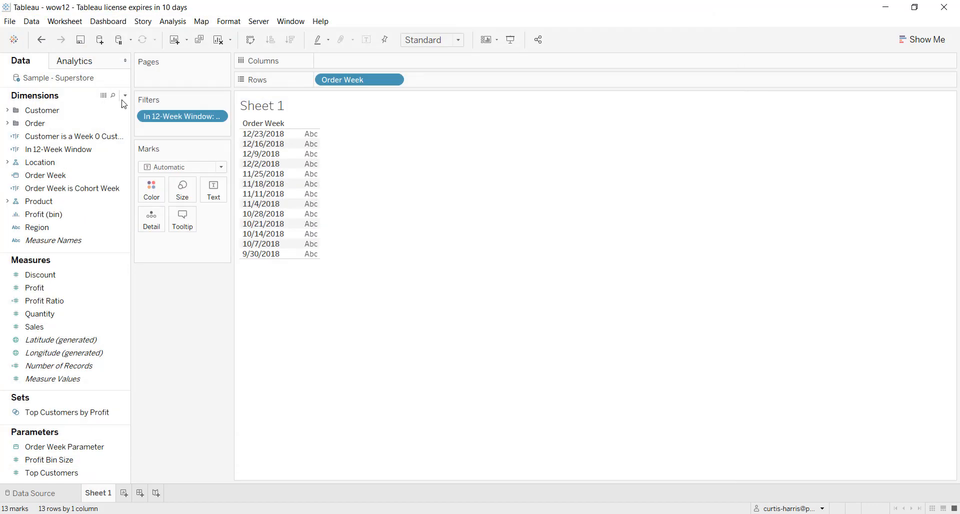
- Create a new calculated field named Weeks Since Parameter
left_click(125, 96)
left_click(121, 108)
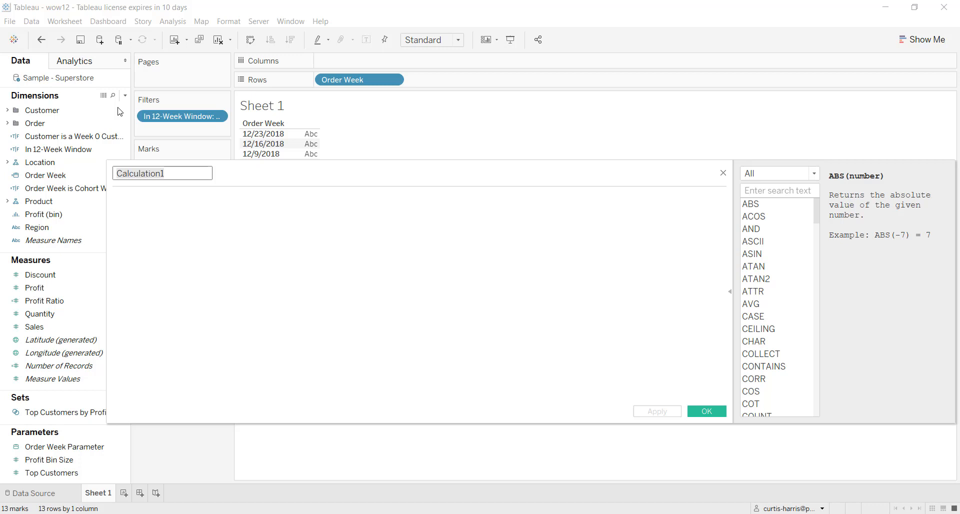
type("Weeks Sinc")
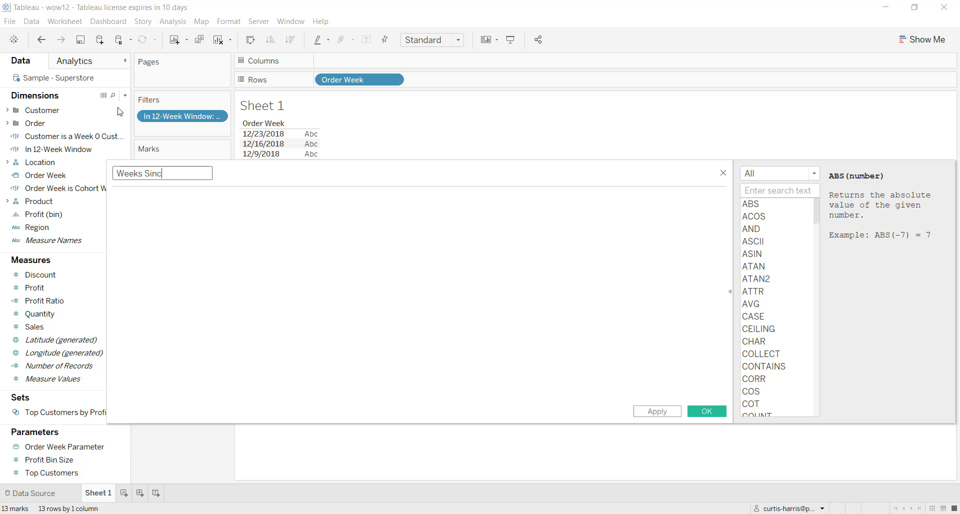
type("e Paramter")
key("BackSpace")
key("BackSpace")
key("BackSpace")
type("r")
key("Tab")
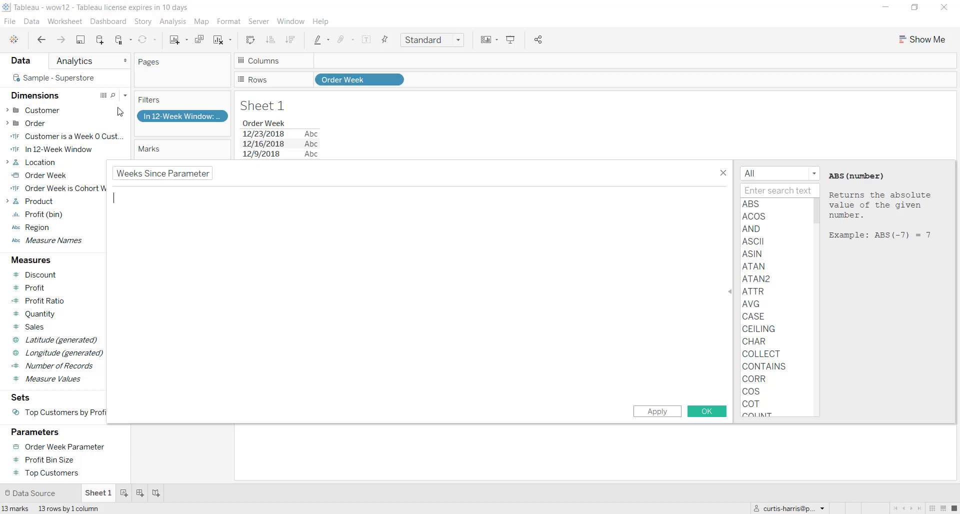
- Enter the formula DATEDIFF('week',[Order Week],[Order Week Parameter]) and save the calculated field
type("DATEDF")
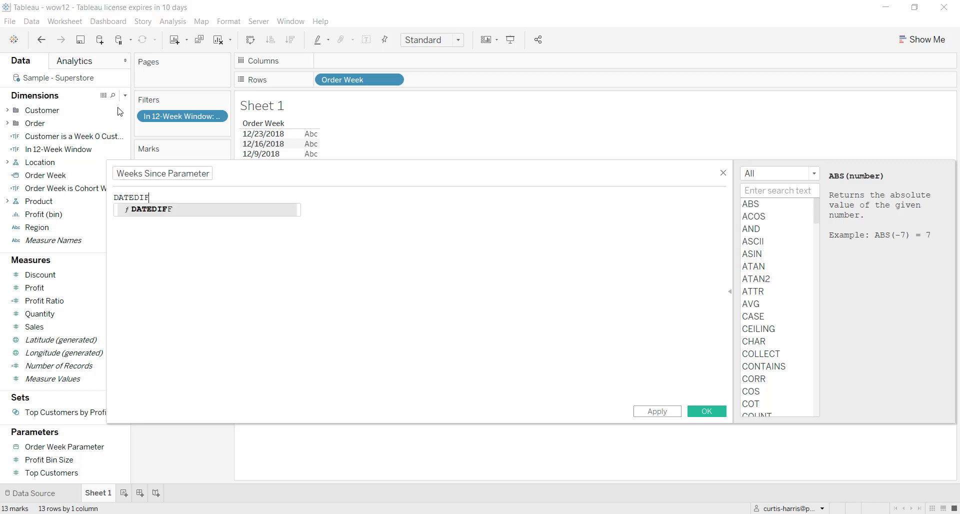
key("Return")
type("'week',")
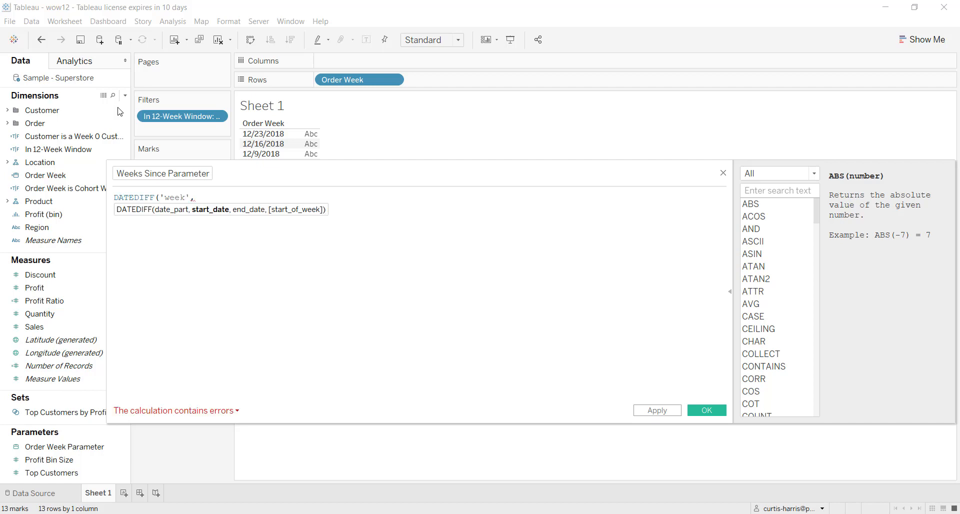
type("[Order")
key("Down")
key("Down")
key("Return")
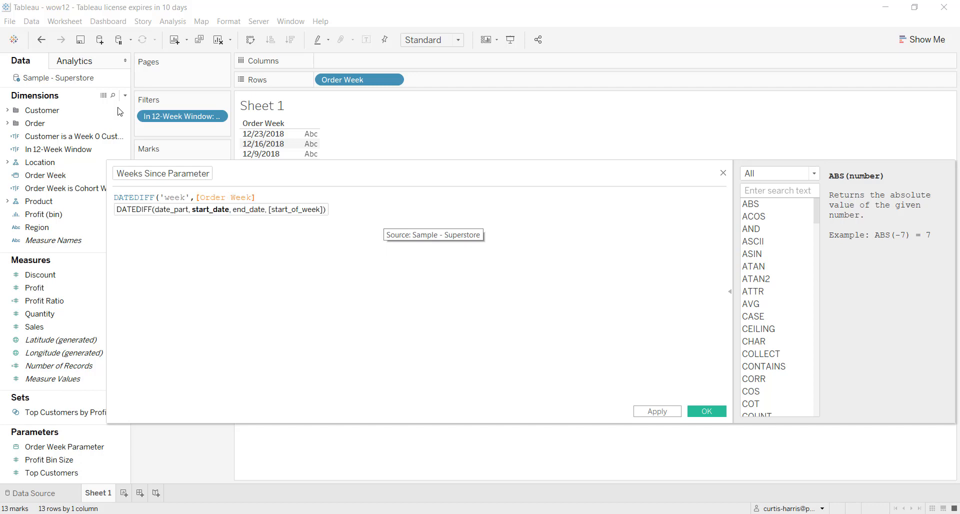
type(",")
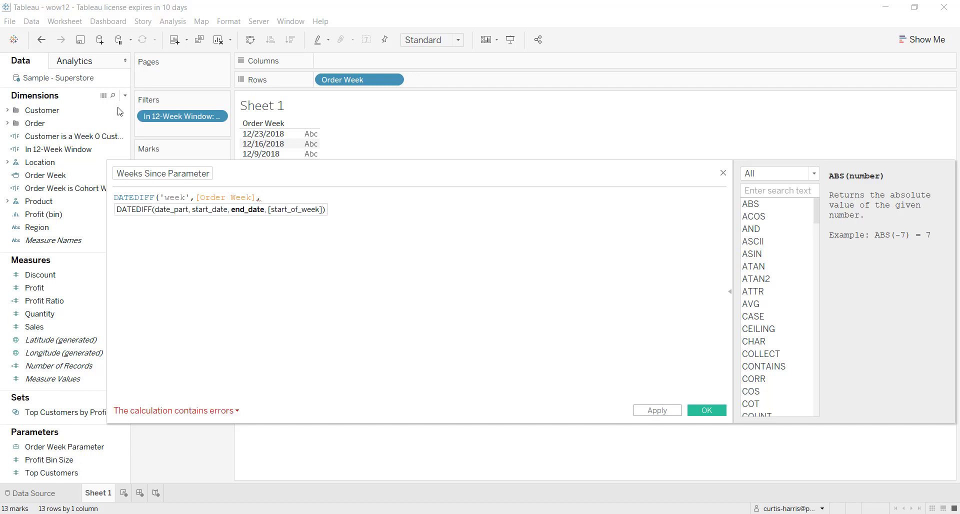
type("[Ord")
key("Down")
key("Down")
key("Down")
key("Down")
key("Return")
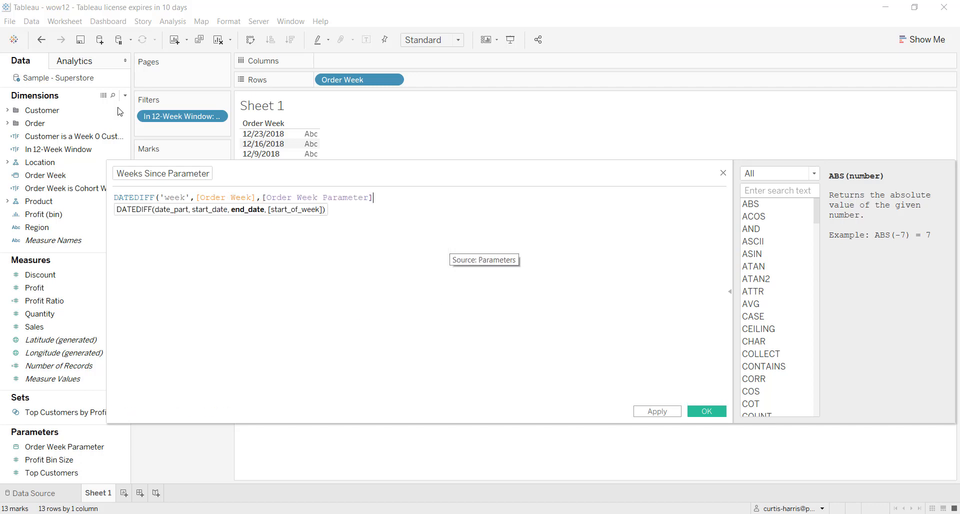
type(")")
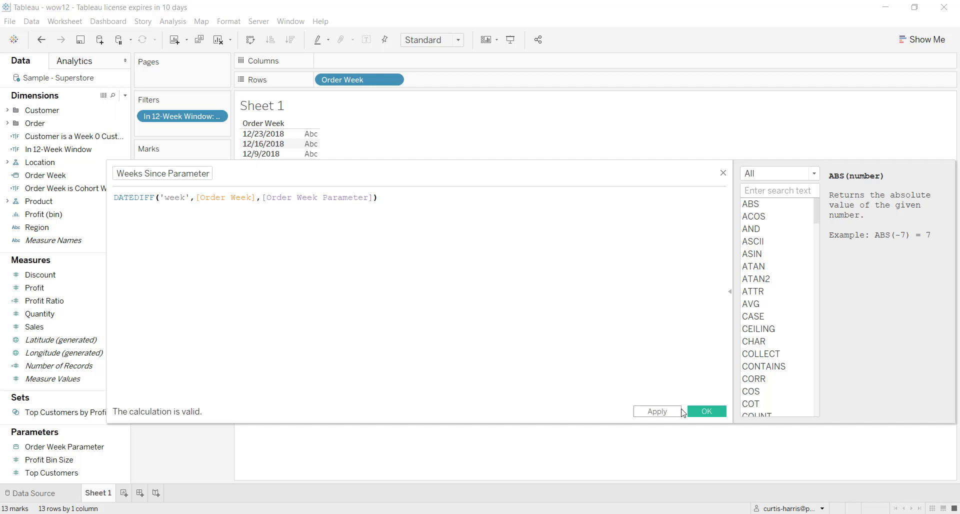
left_click(701, 408)
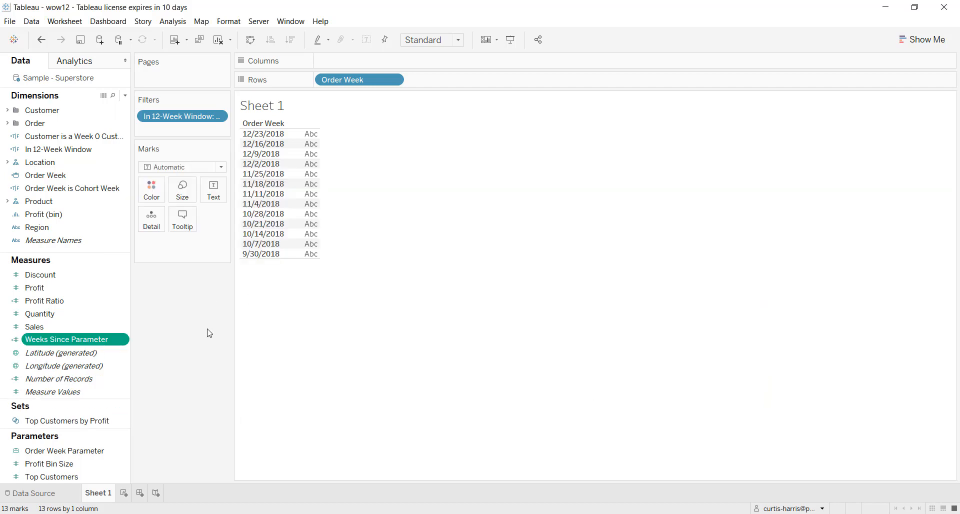
- Make Weeks Since Parameter a dimension and add it to Rows after Order Week
right_click(73, 339)
left_click(57, 343)
left_click_drag(60, 339, 54, 237)
left_click(40, 313)
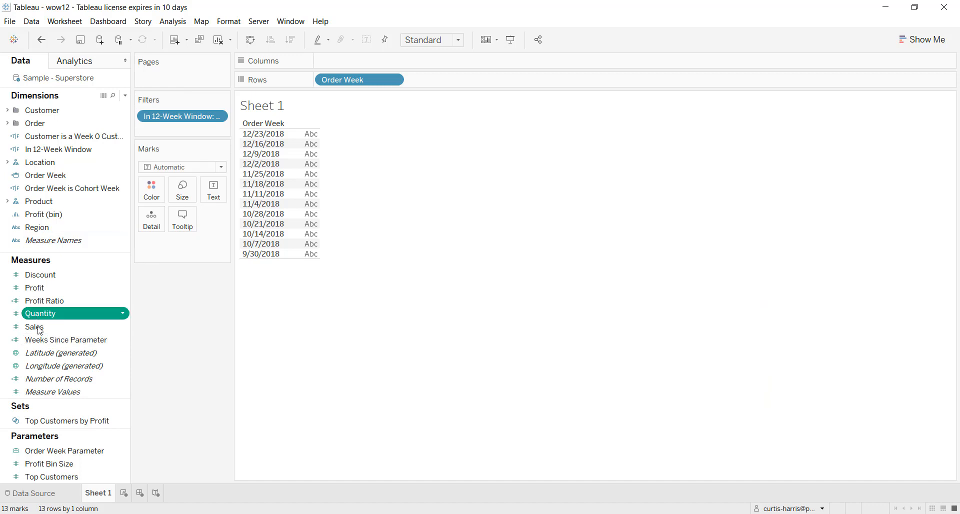
left_click_drag(40, 346, 434, 84)
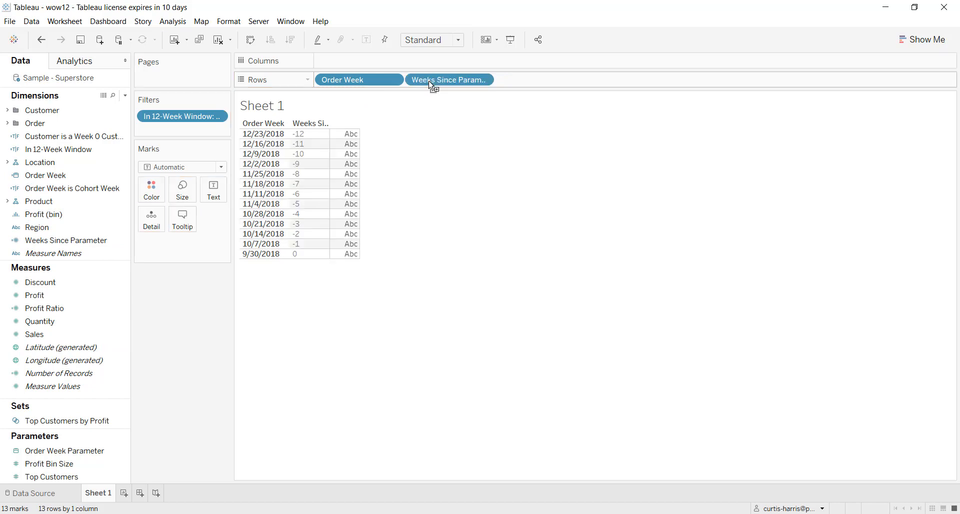
- Edit the Weeks Since Parameter formula to DATEDIFF('week',[Order Week Parameter],[Order Week]) and save it
left_click(75, 227)
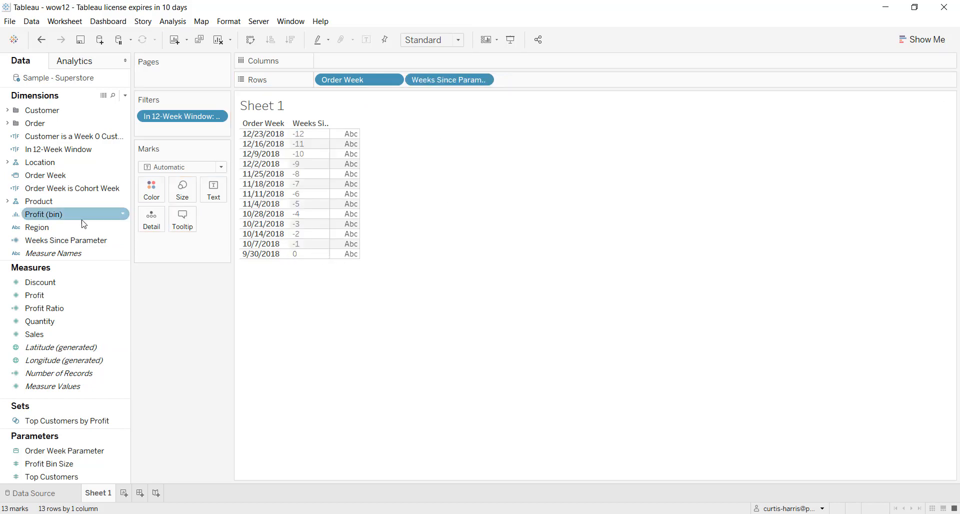
left_click(70, 240)
right_click(70, 239)
left_click(94, 304)
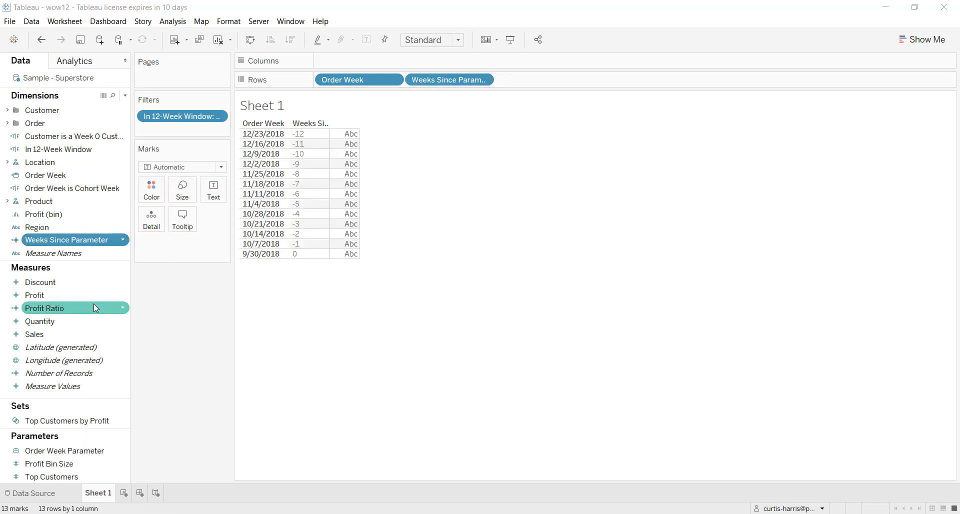
left_click_drag(196, 198, 437, 194)
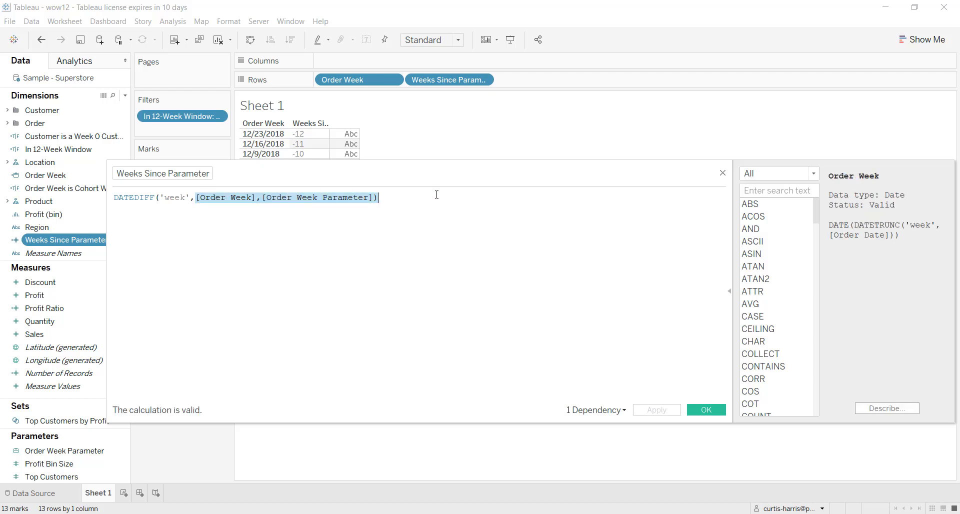
type("[Orde")
key("Down")
key("Down")
key("Down")
key("Down")
key("Return")
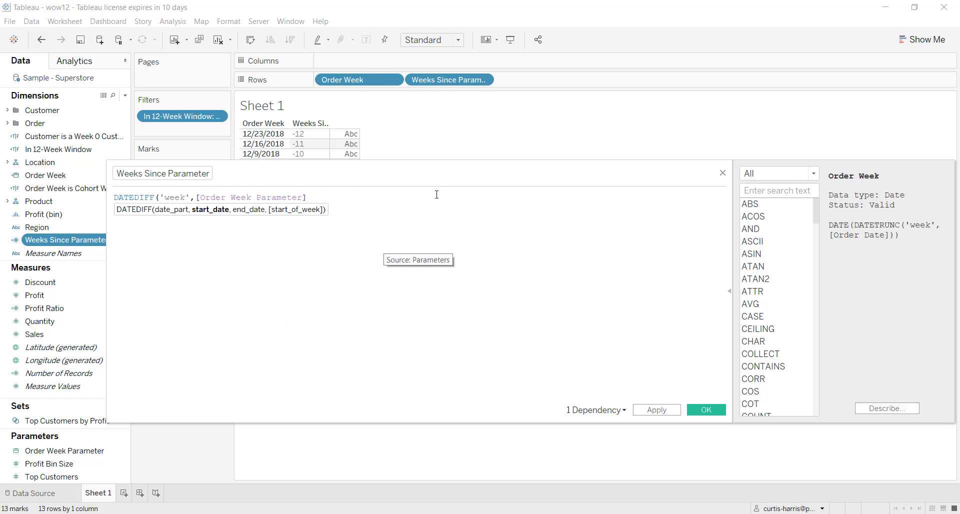
type(",ord")
key("Down")
key("Down")
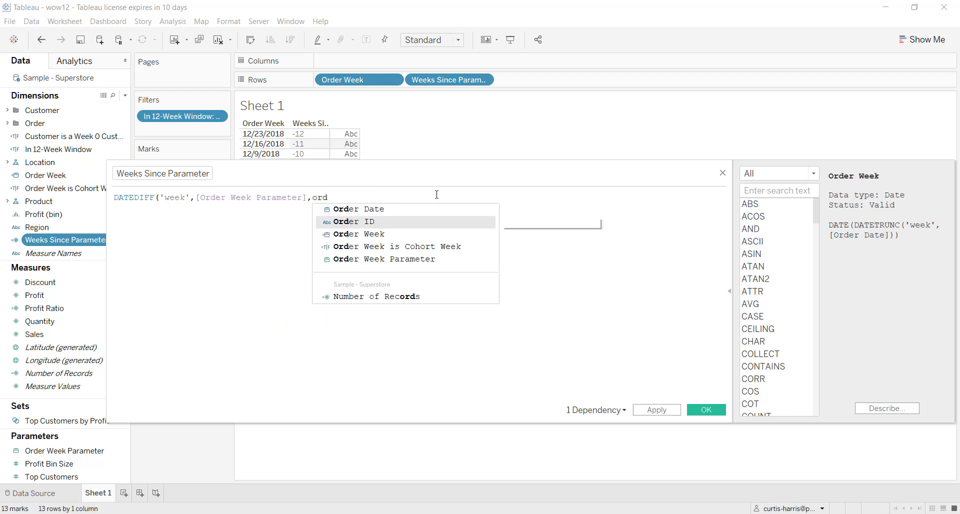
key("Return")
type(")")
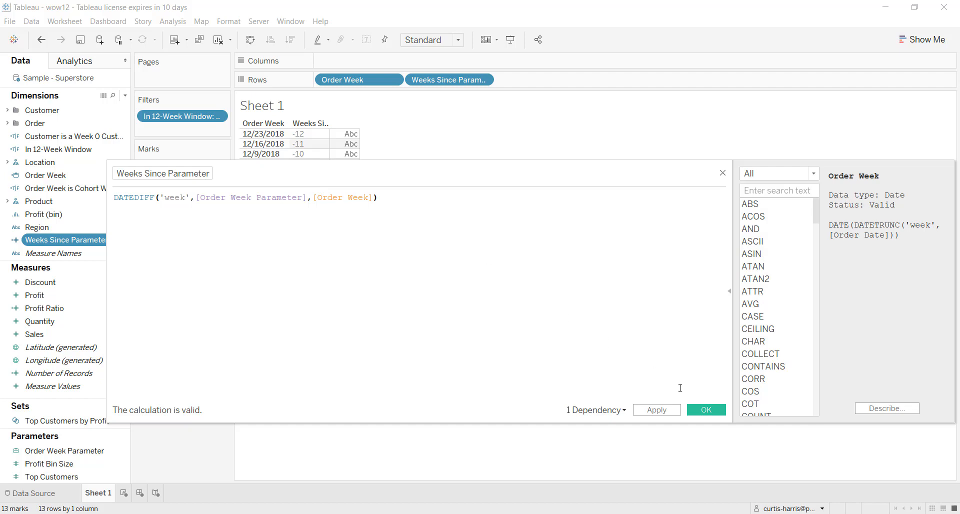
left_click(705, 411)
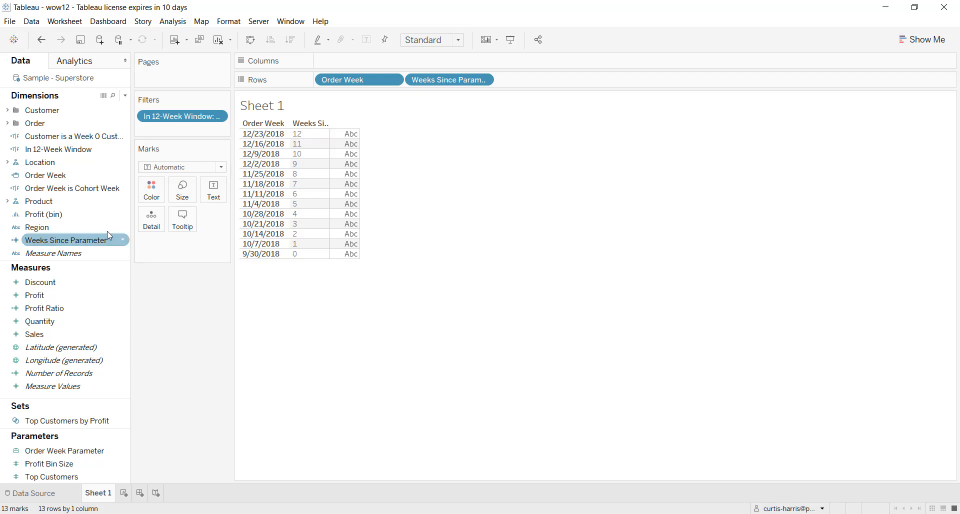
- Show the control for Order Week Parameter on the sheet
left_click(41, 451)
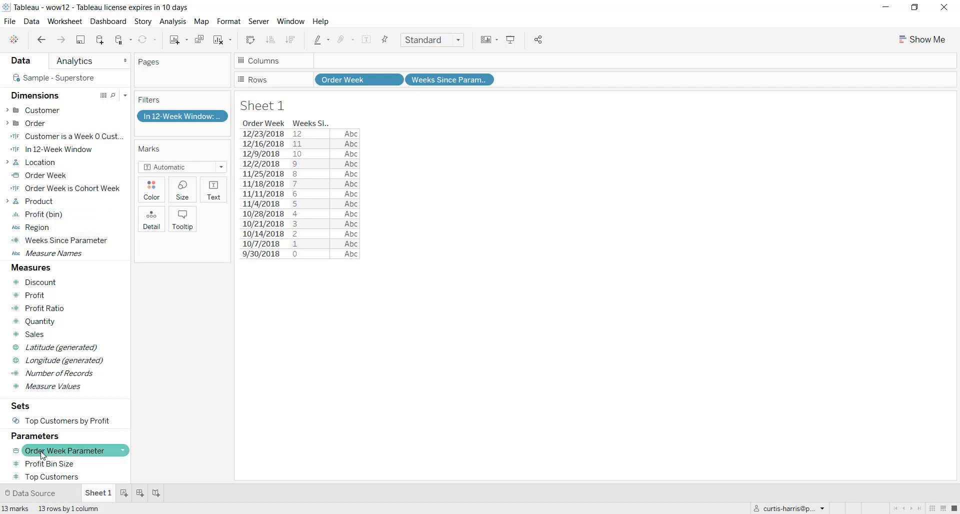
right_click(43, 454)
left_click(100, 274)
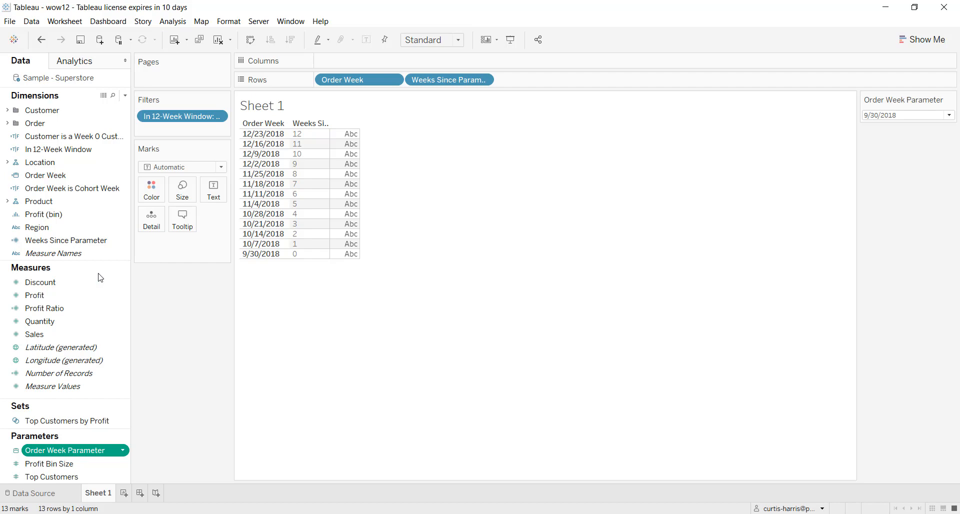
- Test the Order Week Parameter with the weeks 8/12/2018, 2/4/2018 and 7/23/2017
left_click(912, 116)
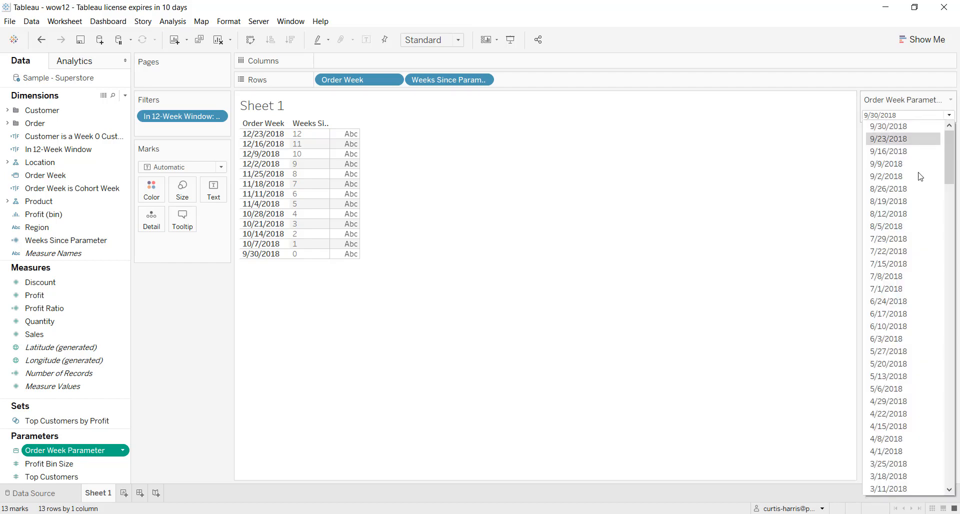
left_click(918, 212)
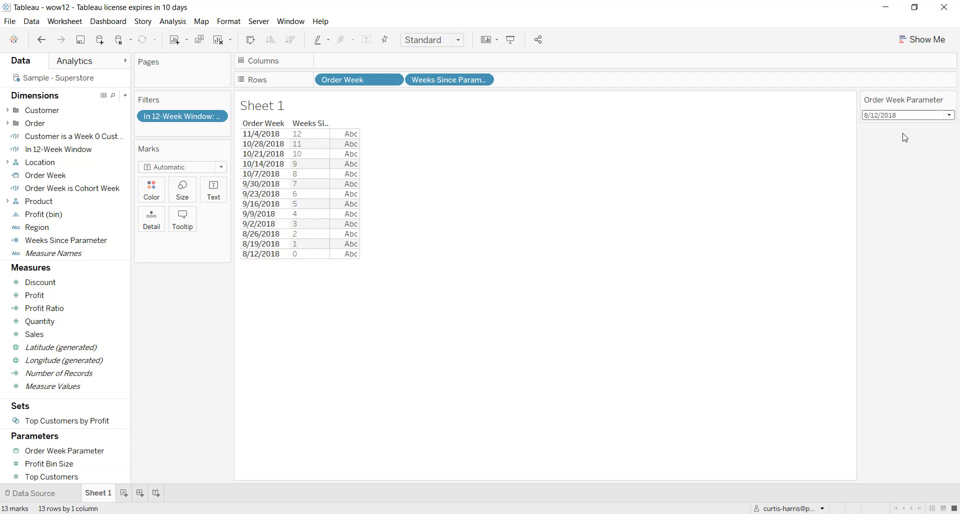
left_click(905, 115)
left_click(908, 465)
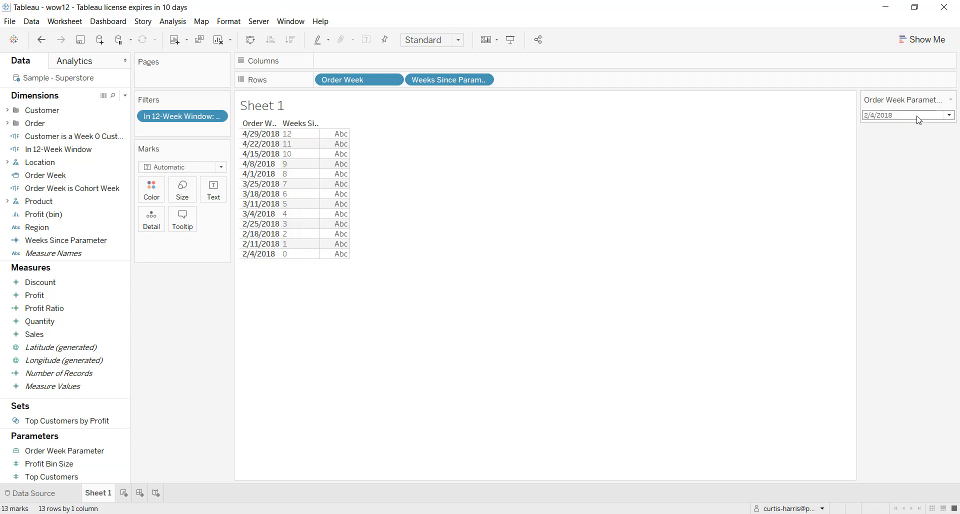
left_click(918, 116)
left_click(905, 476)
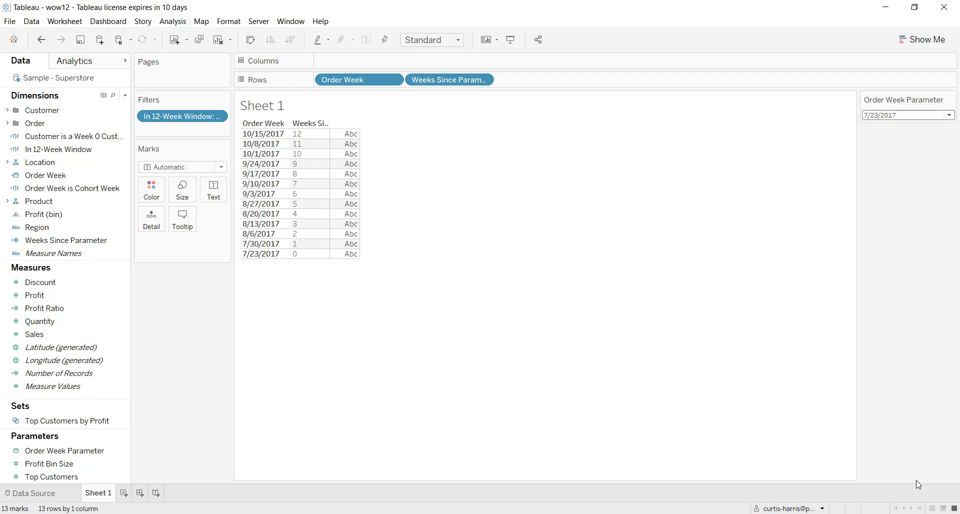
- Switch the Order Week Parameter control to a slider and advance it week by week to 10/1/2017
left_click(953, 102)
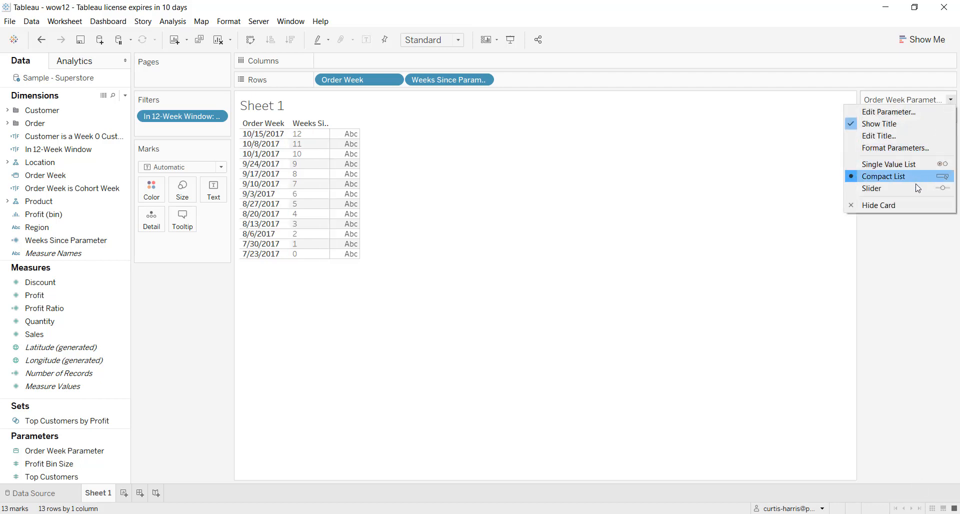
left_click(916, 187)
left_click(942, 126)
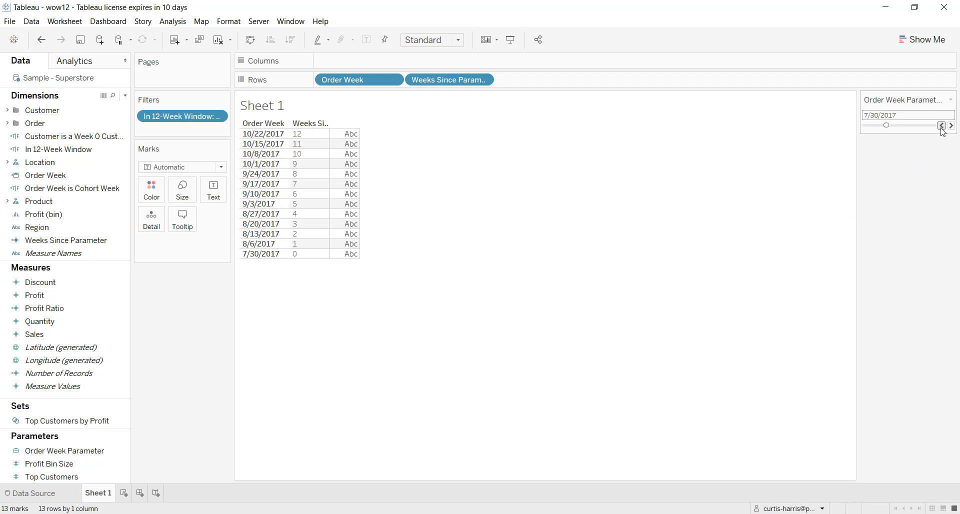
left_click(941, 126)
left_click(942, 126)
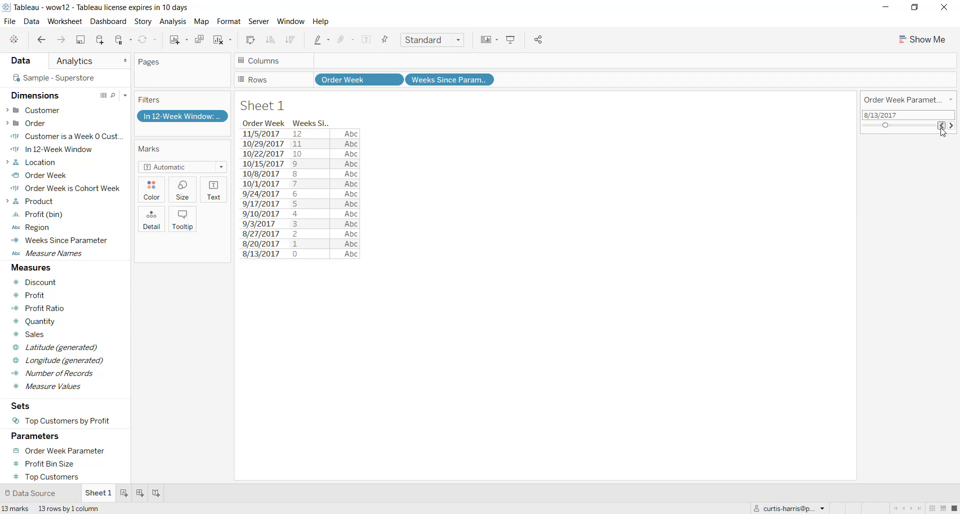
left_click(941, 126)
left_click(941, 126)
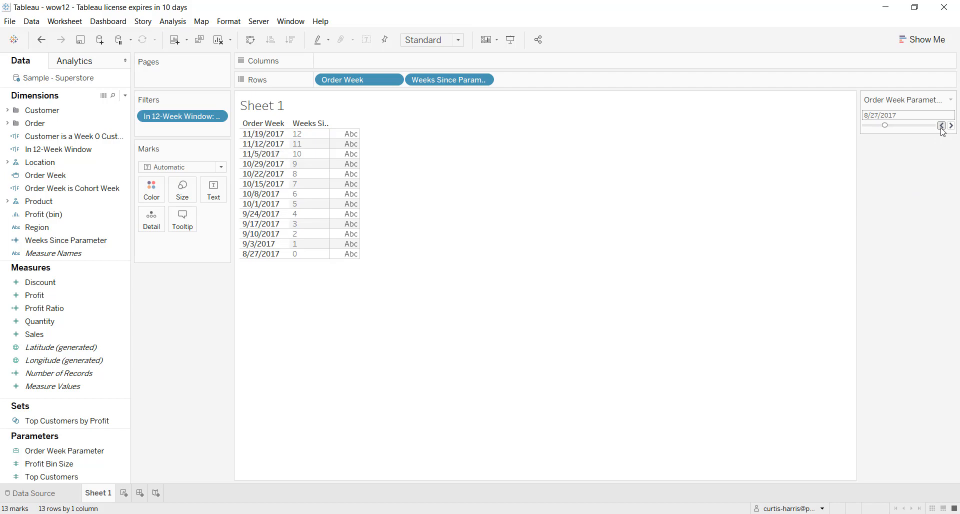
left_click(942, 126)
left_click(942, 126)
left_click(941, 126)
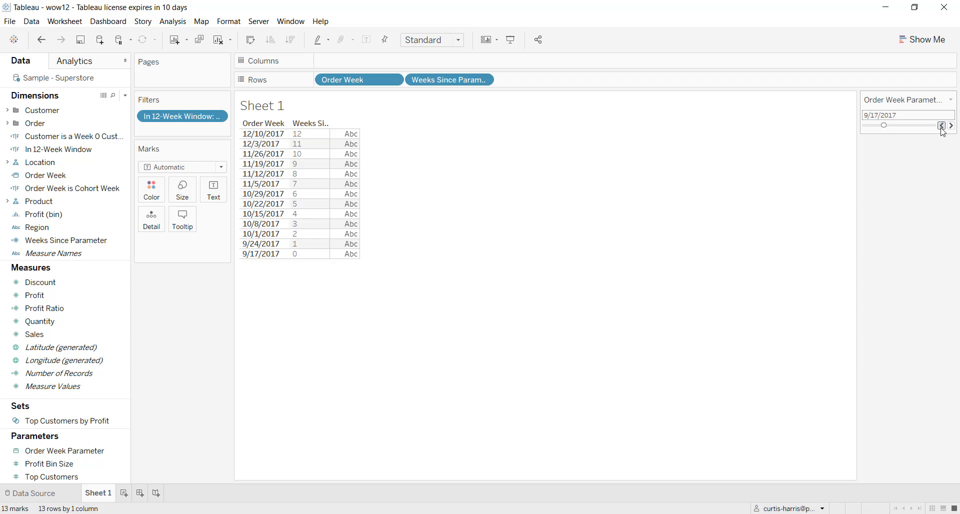
left_click(942, 126)
left_click(942, 126)
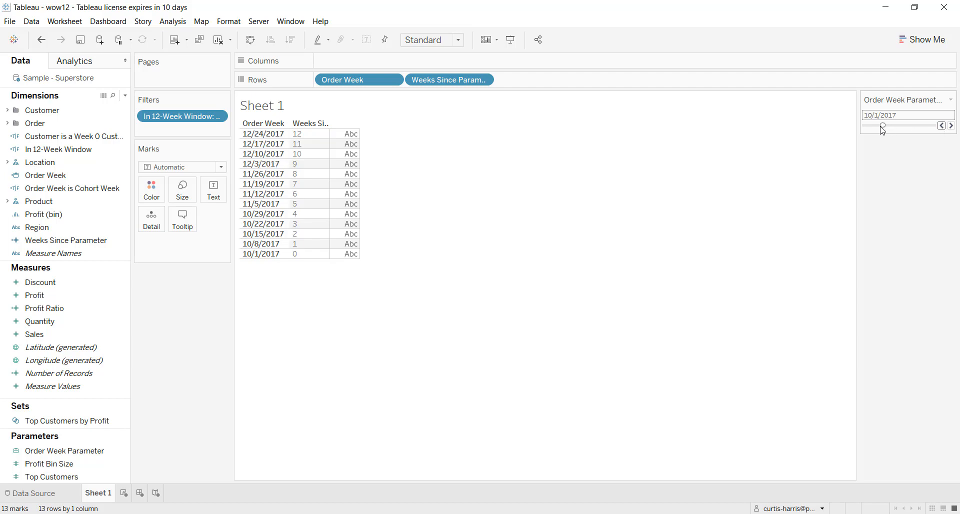
- Move the Order Week Parameter slider to 9/30/2018 and step it back week by week to 8/19/2018
left_click_drag(883, 131, 865, 129)
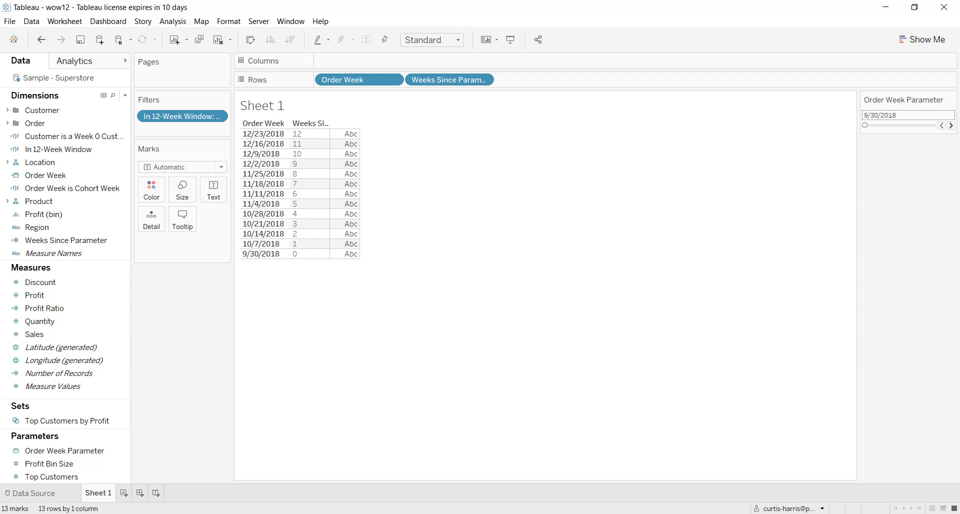
left_click(952, 127)
left_click(952, 126)
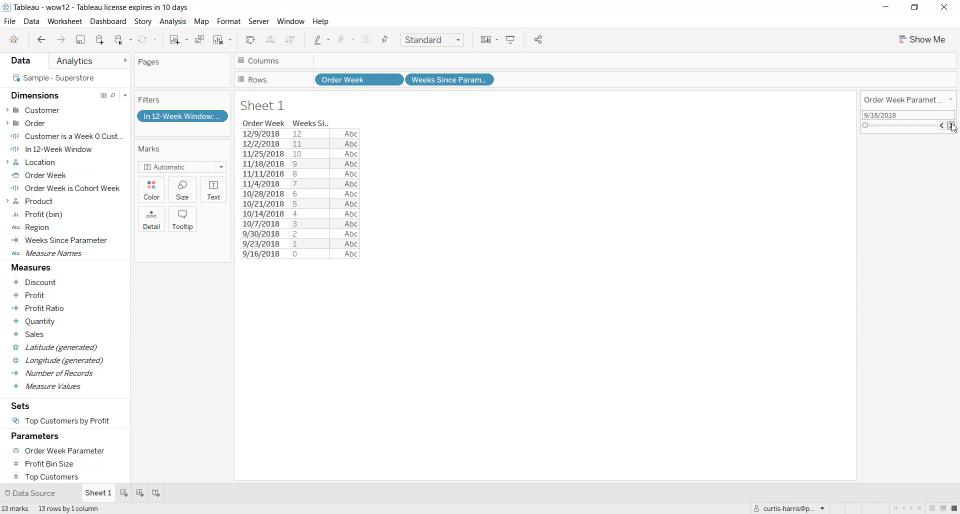
left_click(952, 126)
left_click(952, 126)
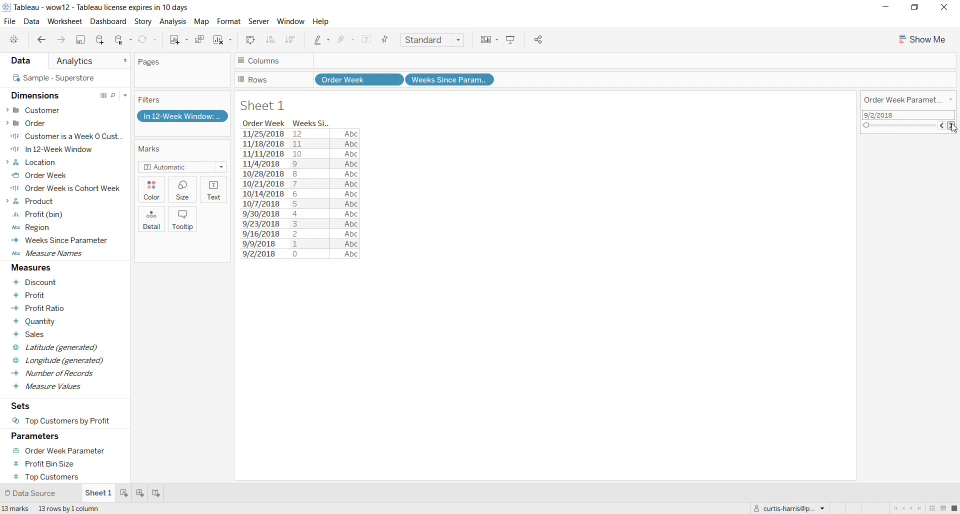
left_click(952, 126)
left_click(952, 126)
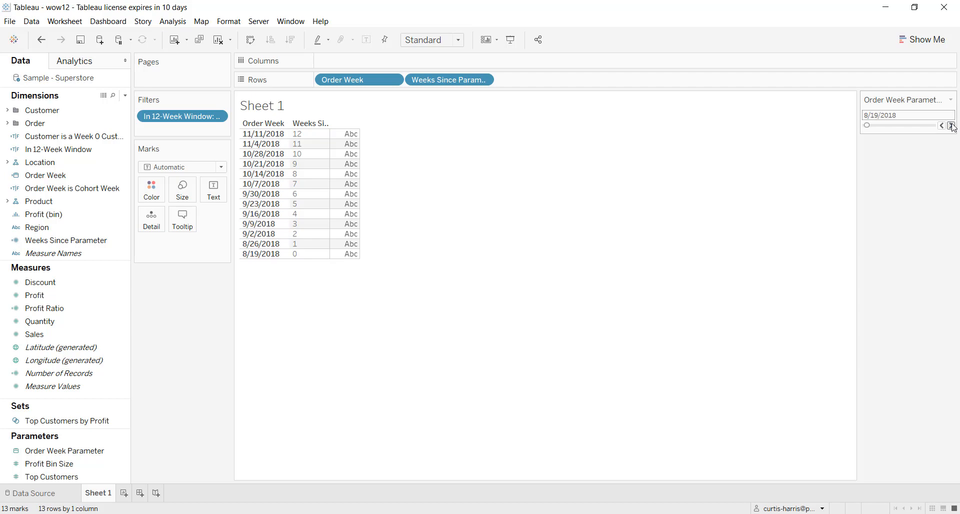
- Step the Order Week Parameter slider week by week to 7/29/2018
left_click(952, 127)
left_click(953, 126)
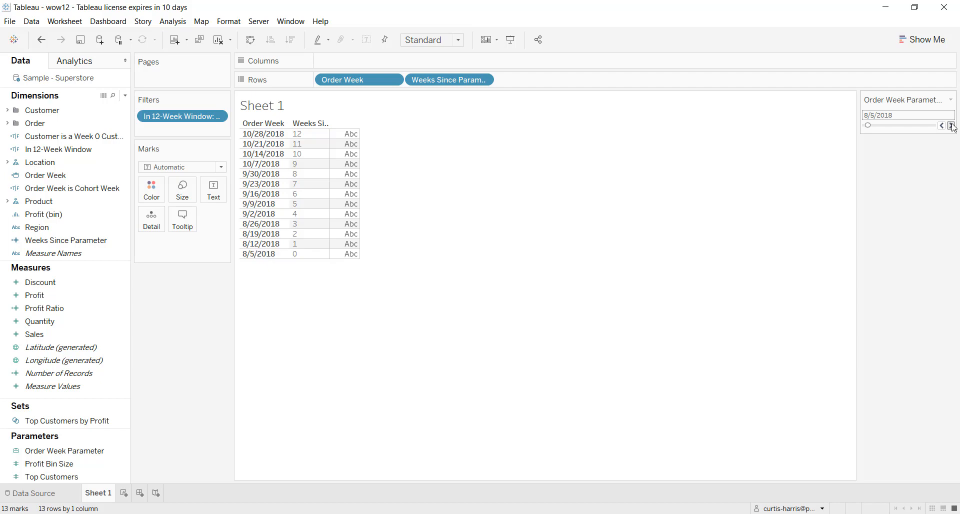
left_click(952, 126)
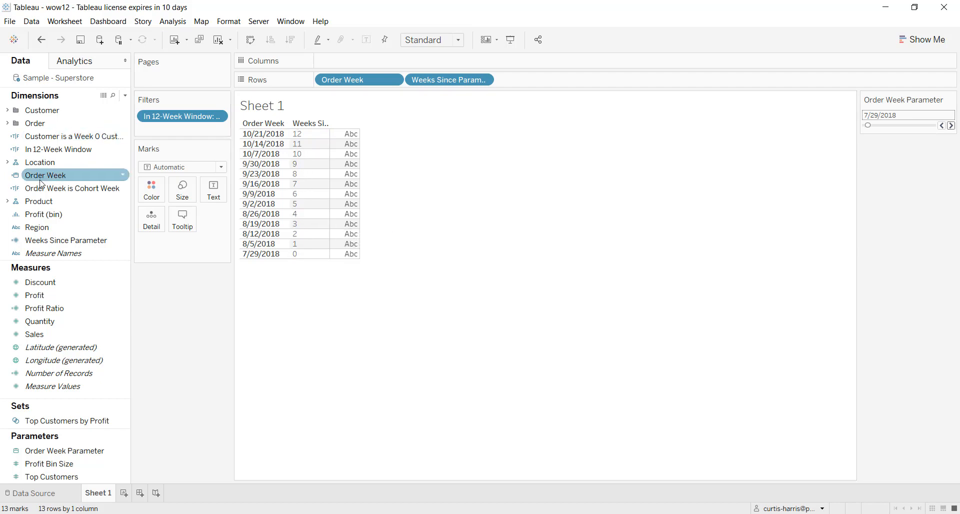
- Filter the sheet by Customer is a Week 0 Customer, keeping only True
left_click_drag(50, 142, 167, 132)
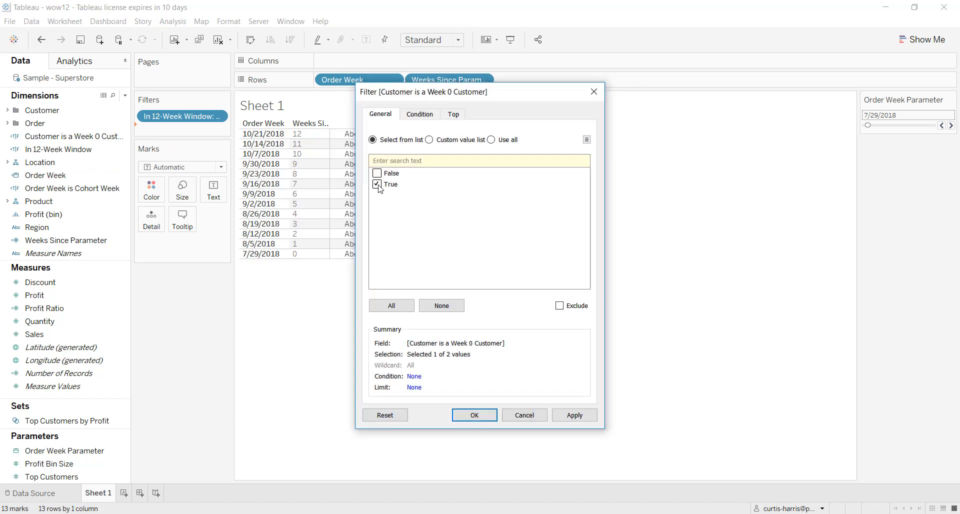
left_click(474, 414)
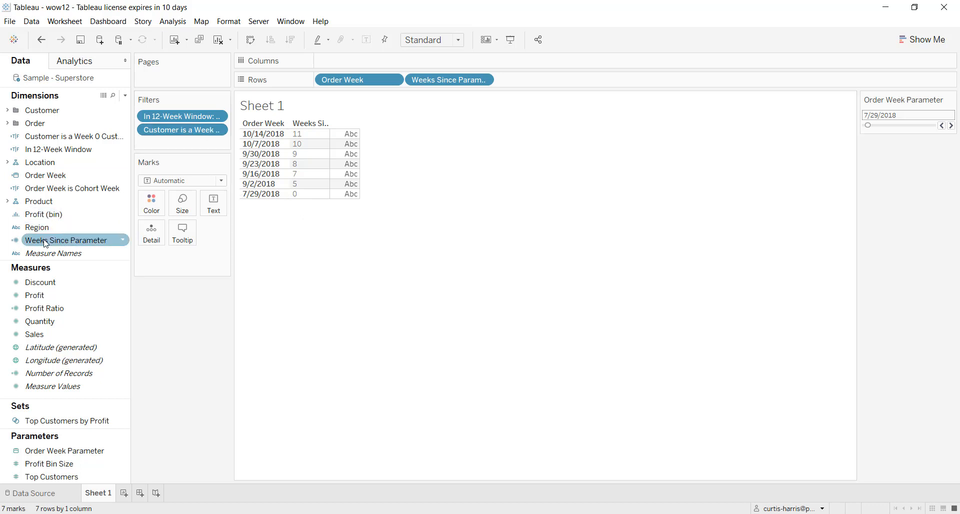
- Try Weeks Since Parameter on Columns as a continuous field
left_click_drag(46, 244, 360, 64)
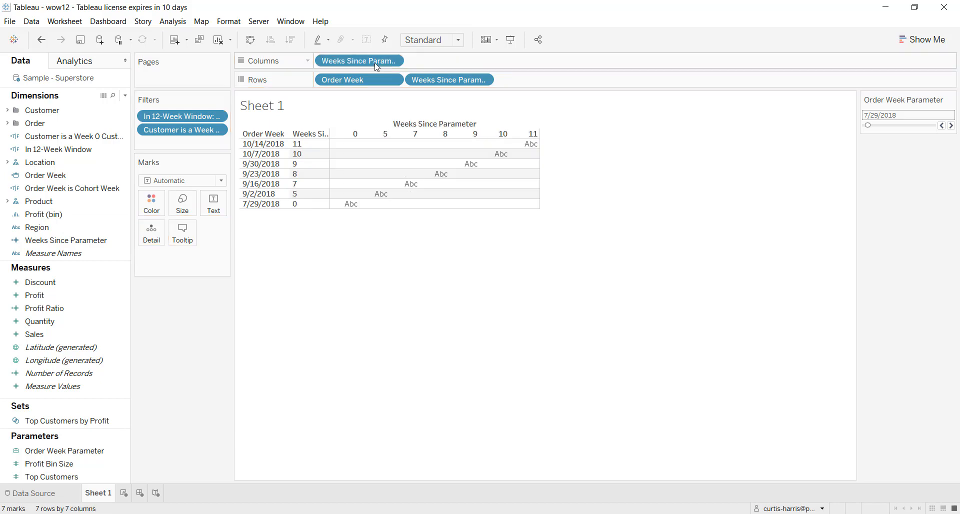
right_click(355, 66)
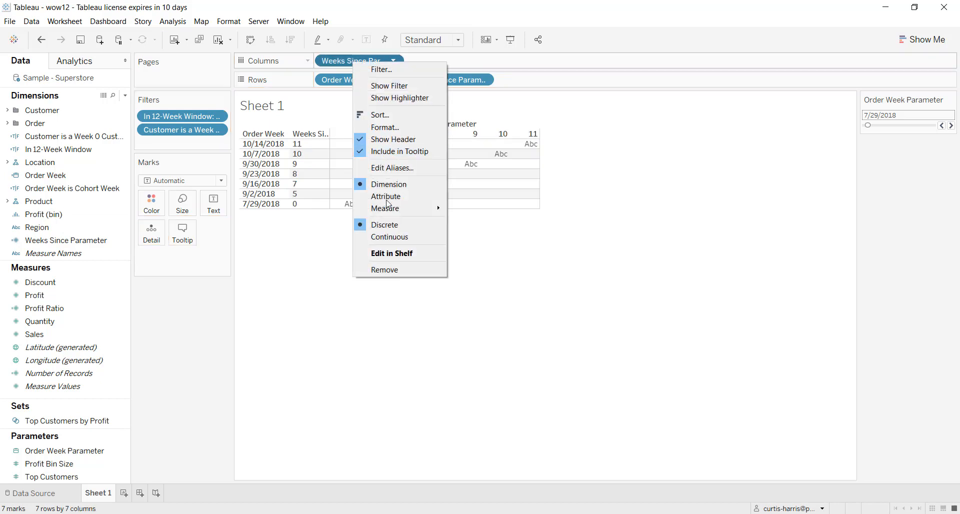
left_click(394, 241)
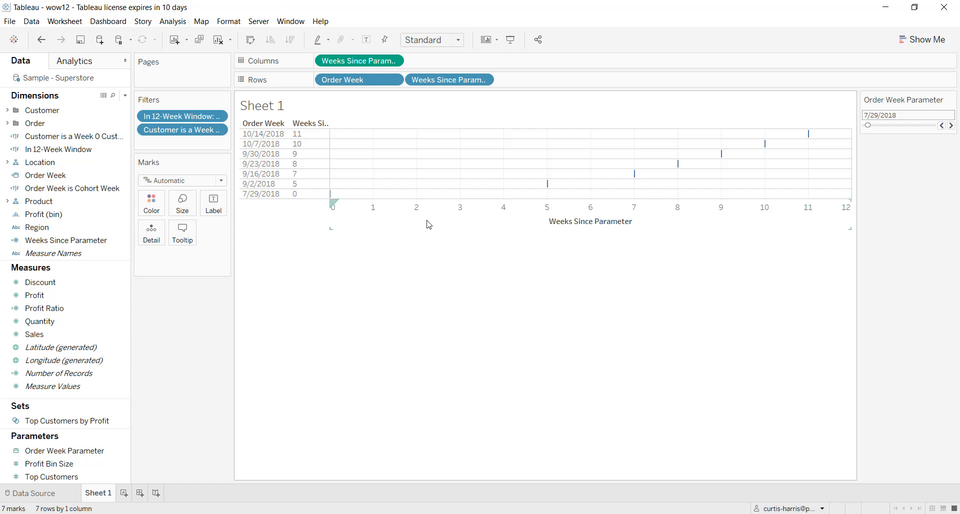
right_click(503, 224)
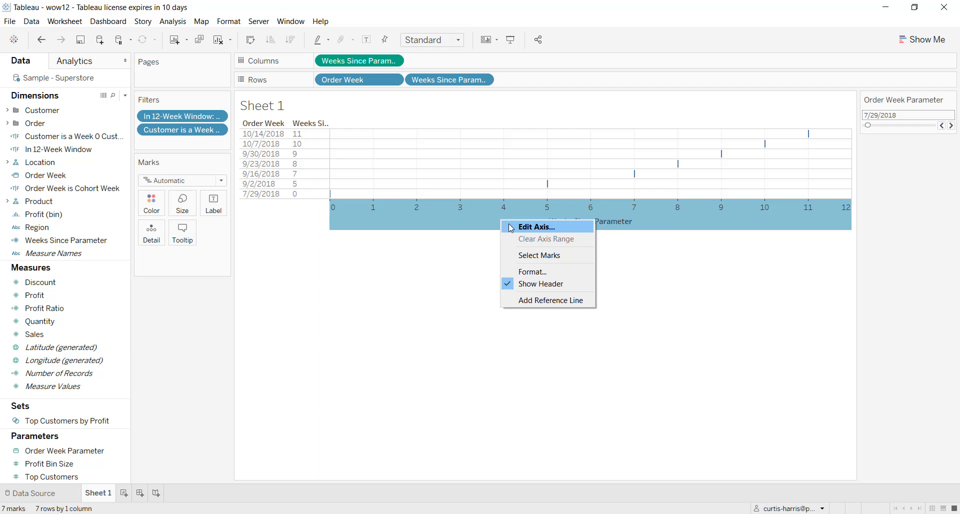
left_click(134, 334)
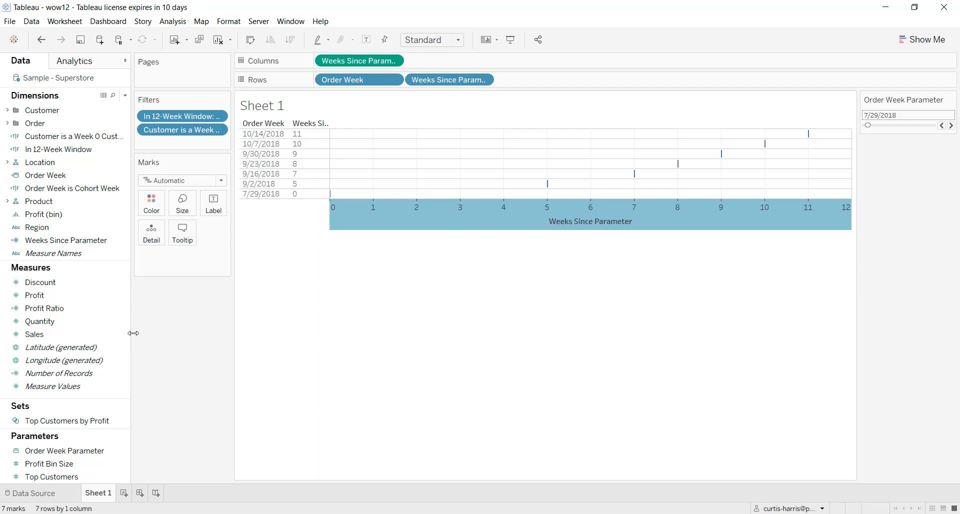
- Create bins of size 1 from Weeks Since Parameter and replace the continuous field on Columns with the bin field
left_click(50, 242)
right_click(50, 242)
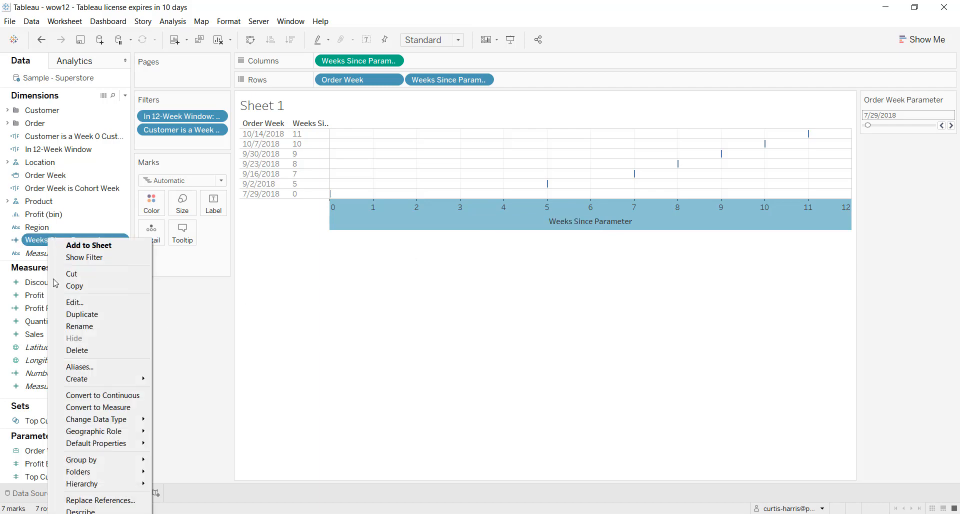
mouse_move(85, 389)
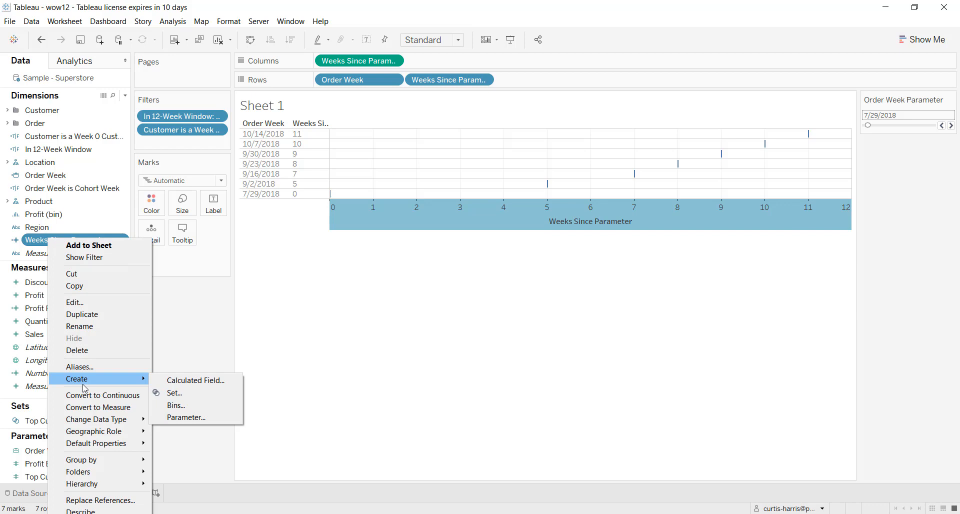
left_click(178, 405)
key("Tab")
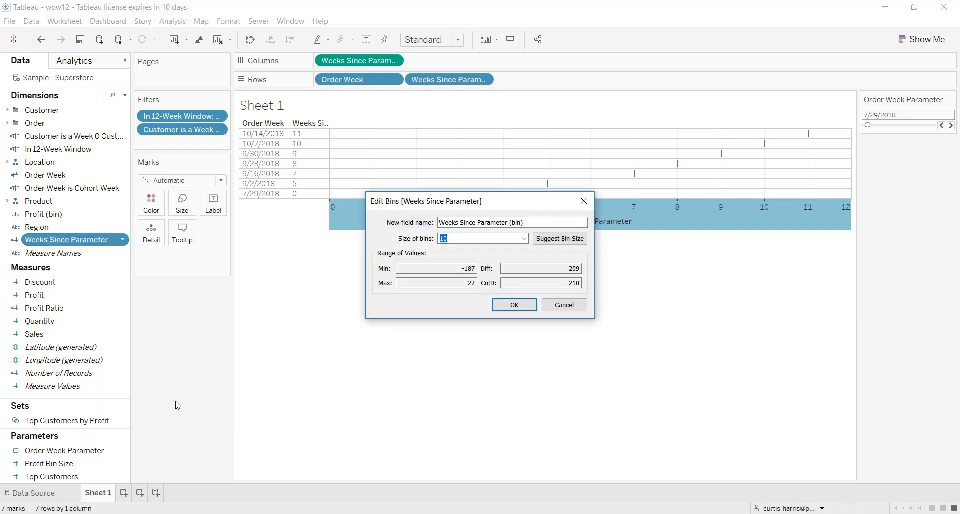
type("1")
key("Tab")
left_click(510, 305)
left_click_drag(58, 254, 354, 63)
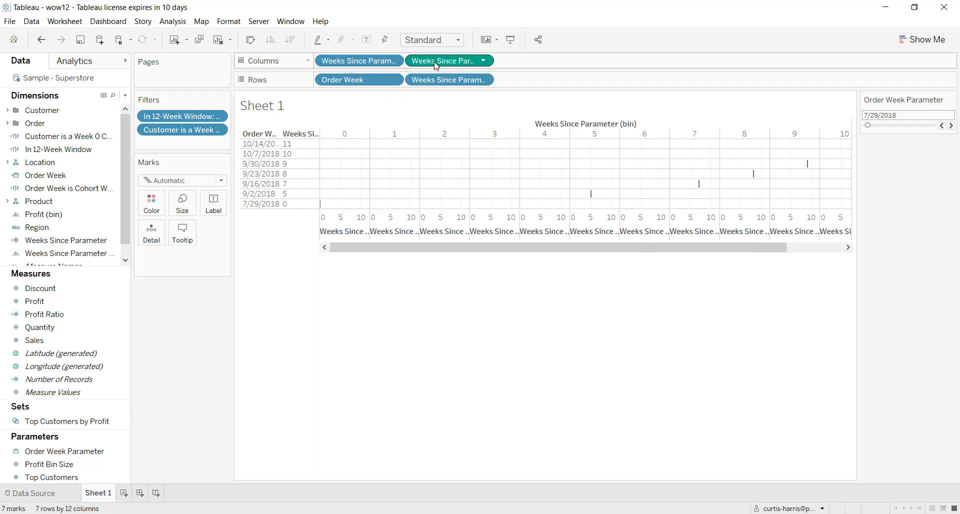
left_click_drag(436, 62, 194, 307)
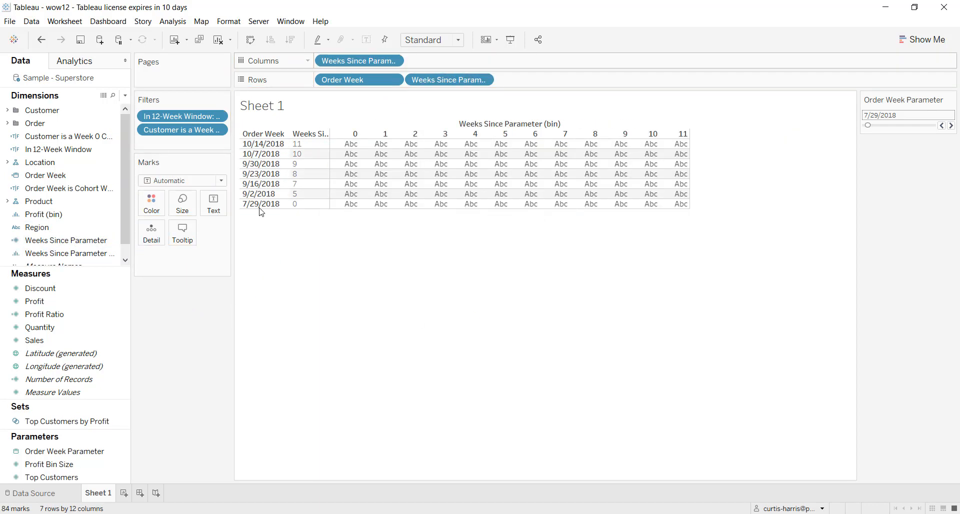
- Try the Weeks Since Parameter (bin) field on Columns as continuous and undo the change
right_click(345, 61)
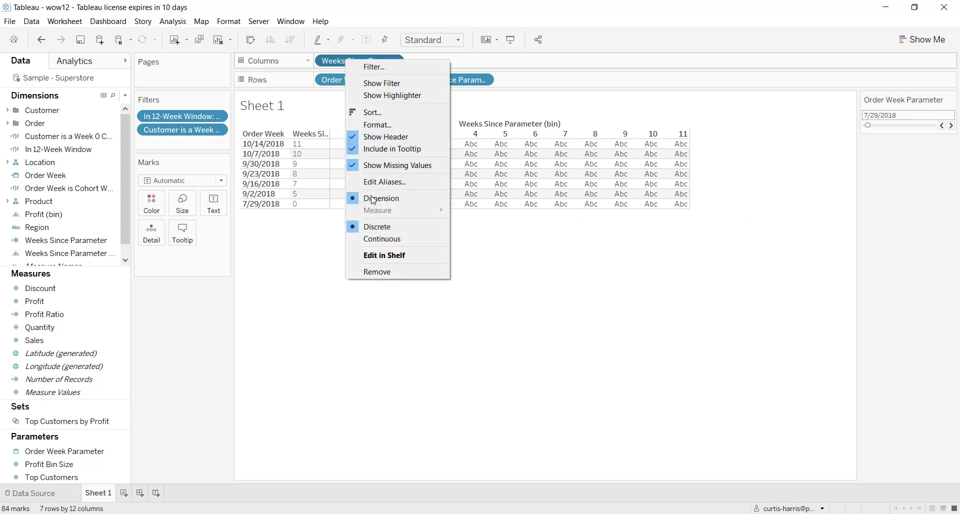
left_click(383, 240)
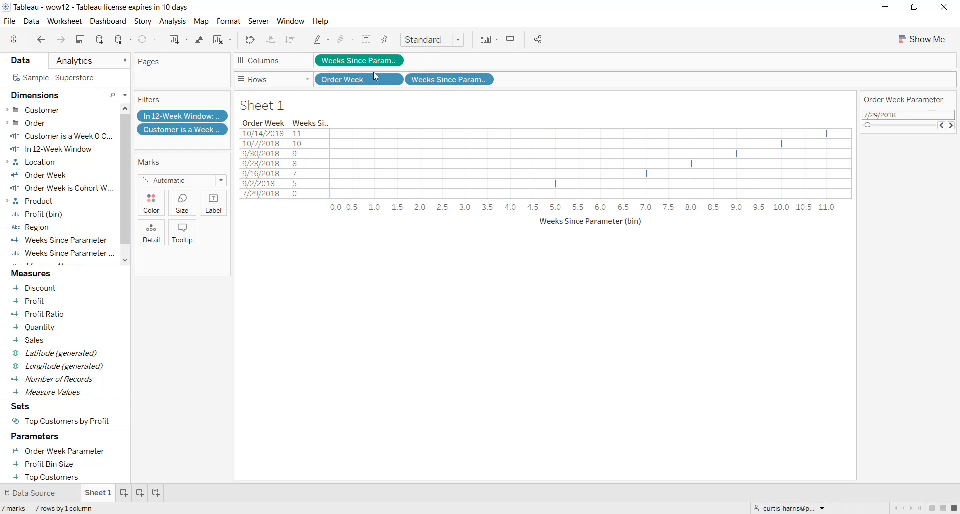
key("ctrl+z")
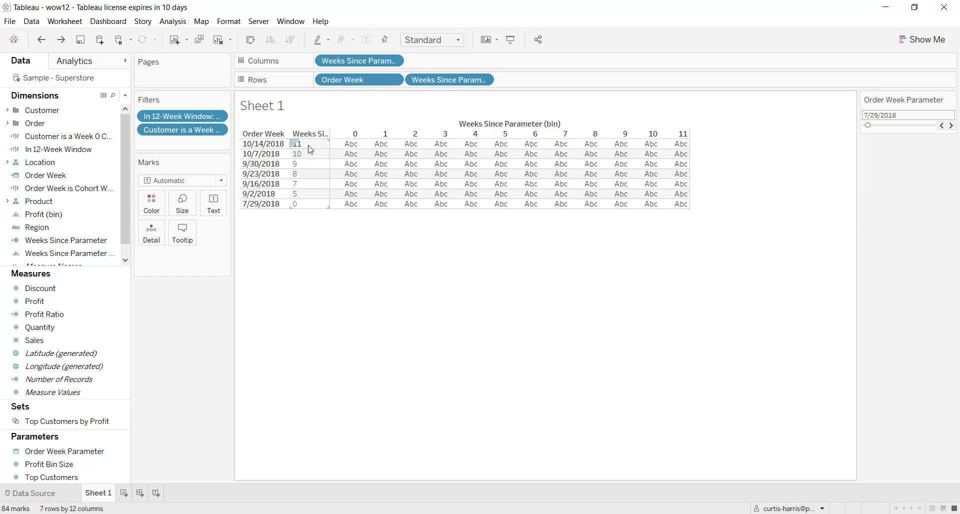
- Move the Order Week Parameter slider two weeks to 8/12/2018
left_click(948, 128)
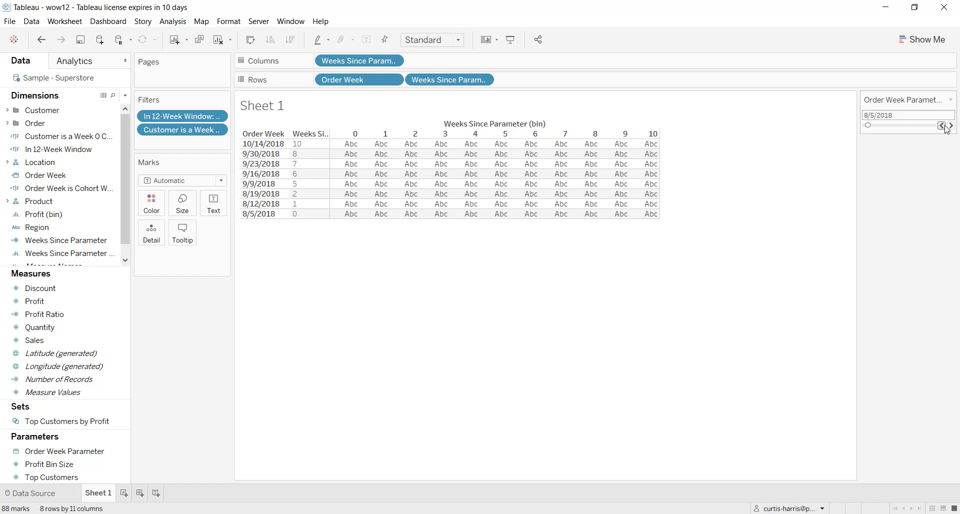
left_click(947, 128)
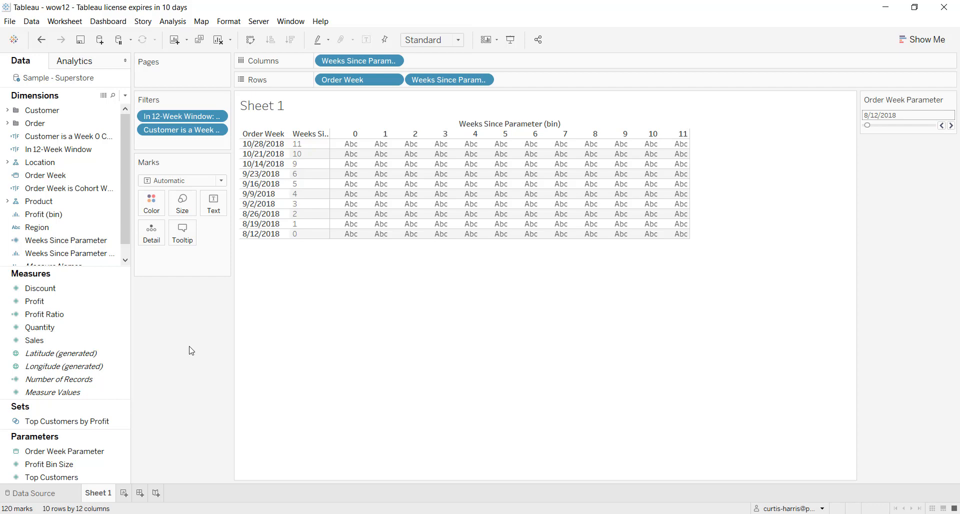
- Review the formula of Customer is a Week 0 Customer, including its reference to Order Week is Cohort Week, without changing it
left_click(69, 190)
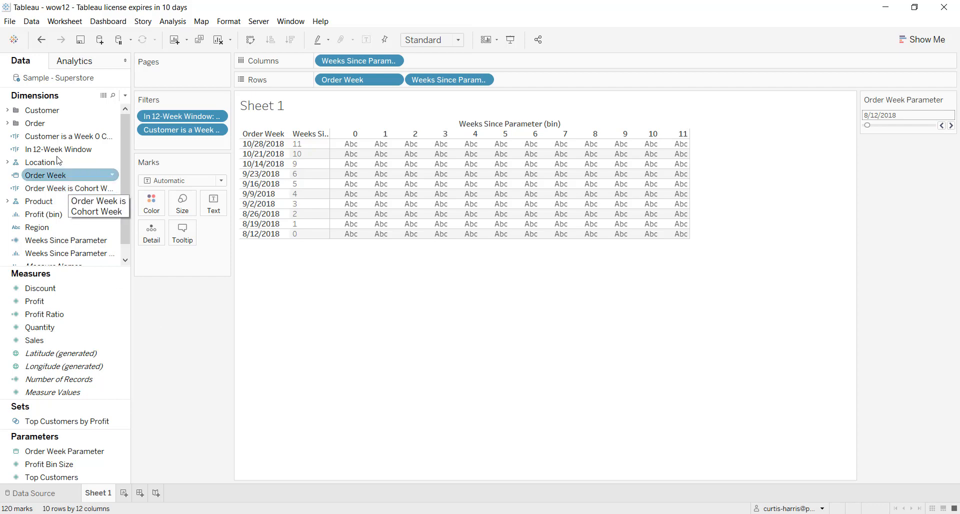
right_click(58, 136)
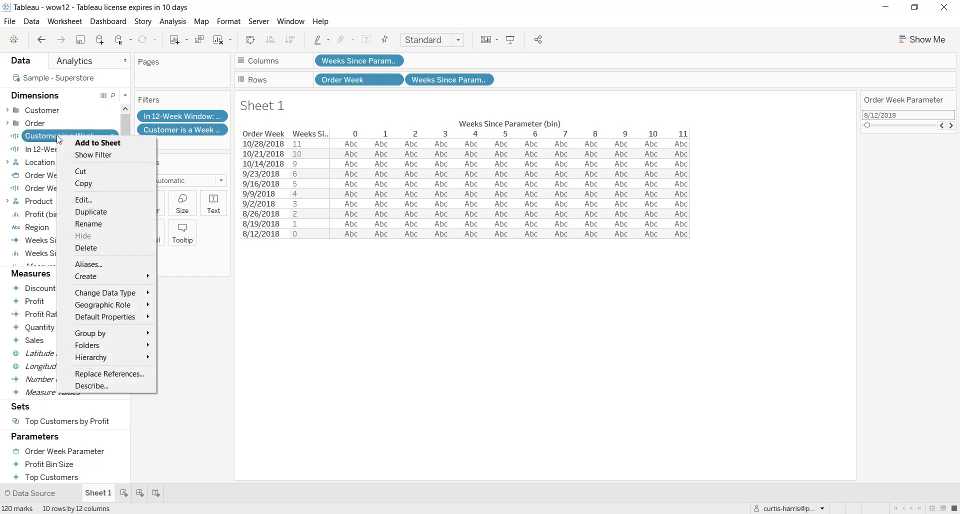
left_click(83, 200)
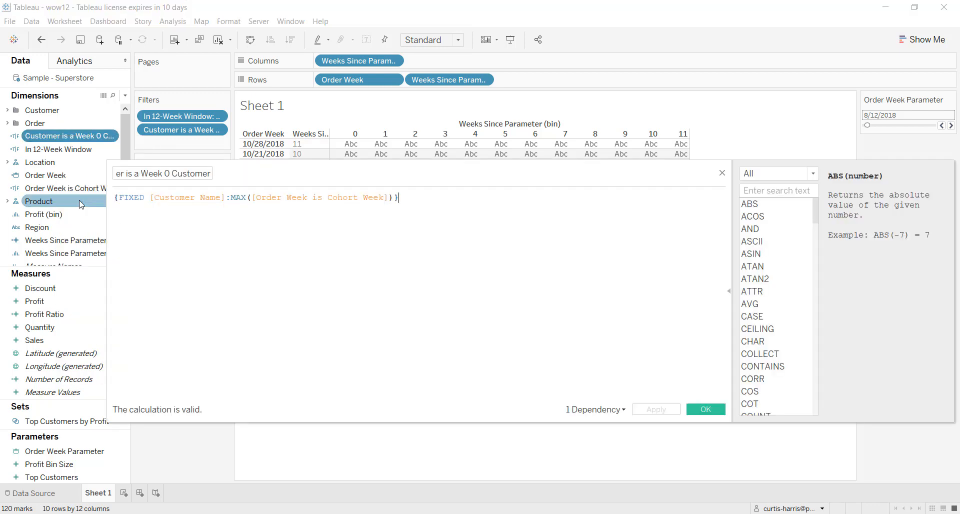
left_click(286, 198)
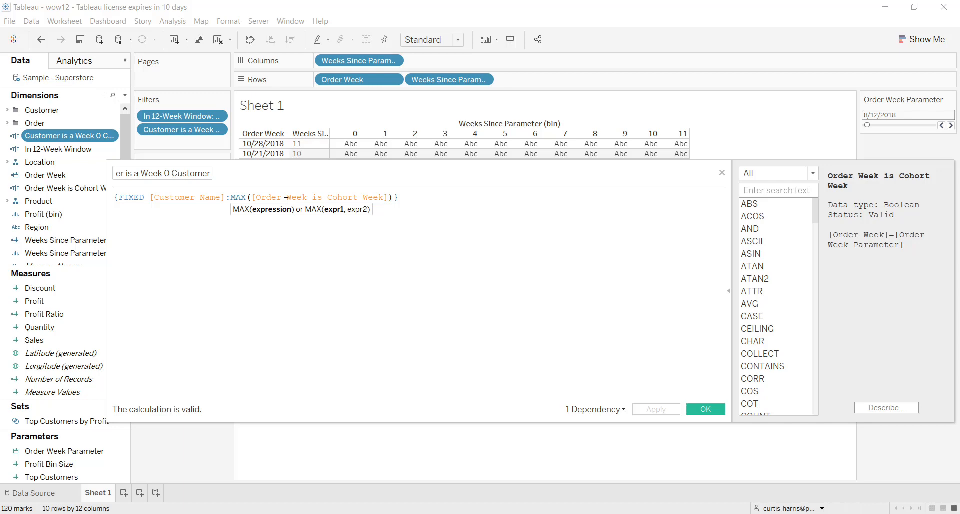
left_click(245, 235)
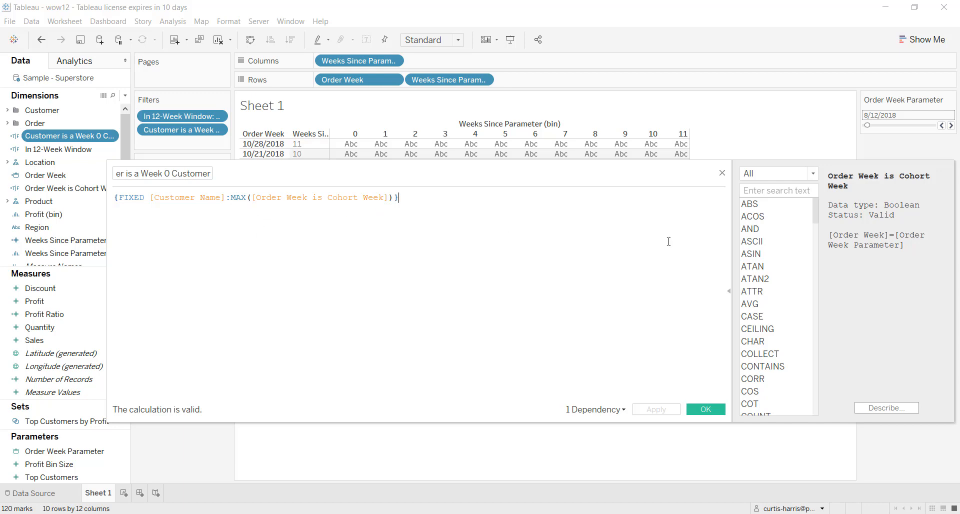
left_click(723, 174)
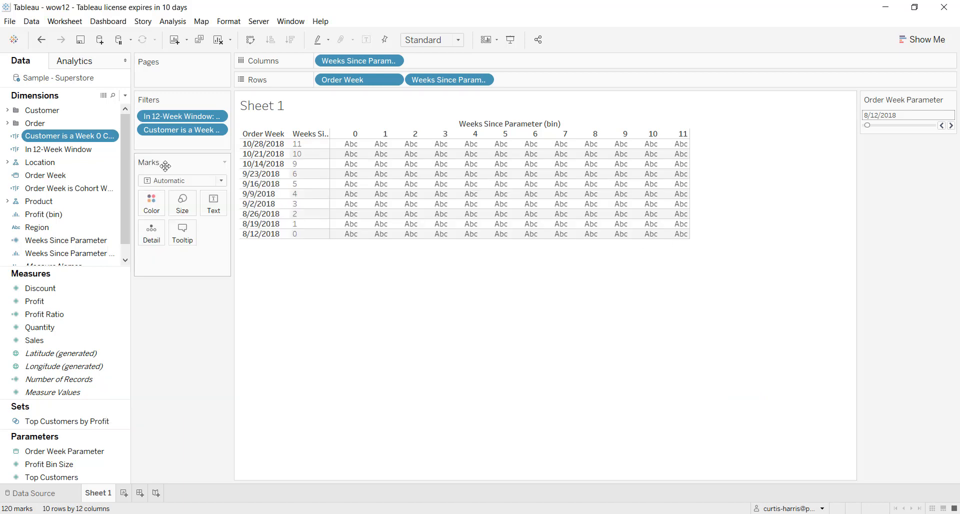
- Review the formulas of the In 12-Week Window and Weeks Since Parameter calculated fields
right_click(82, 149)
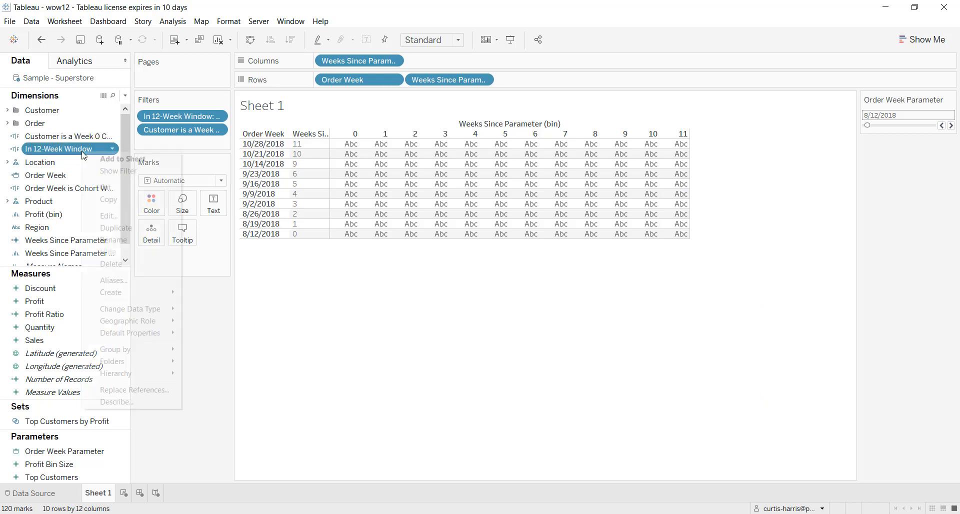
left_click(108, 215)
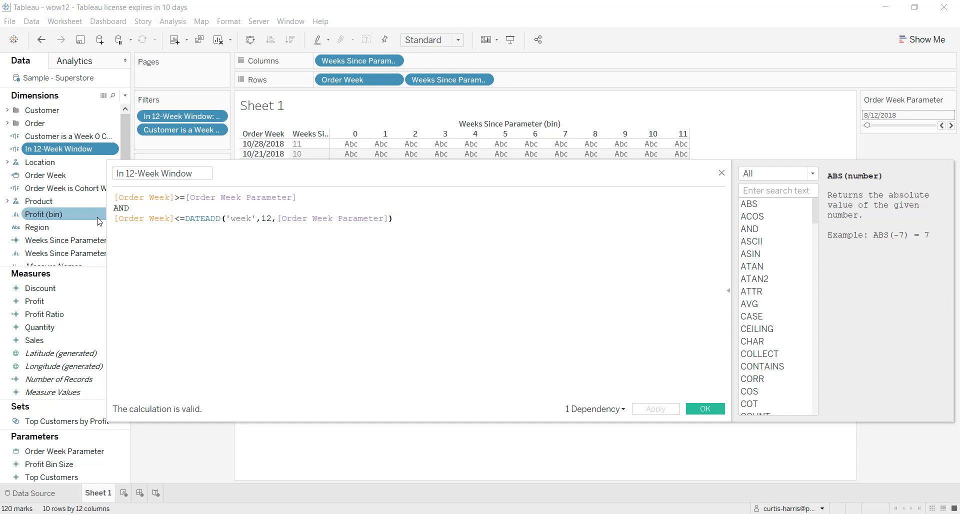
left_click(703, 408)
right_click(64, 244)
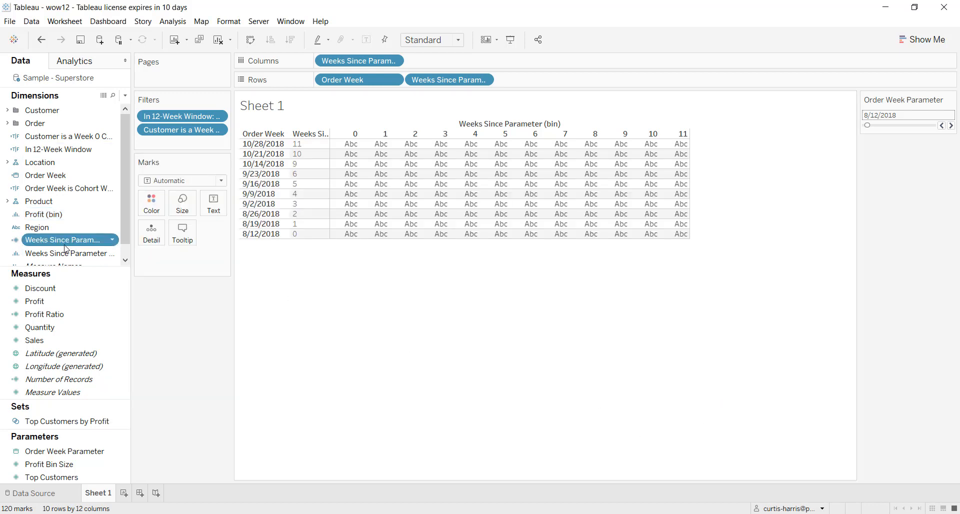
left_click(62, 244)
right_click(63, 249)
left_click(88, 309)
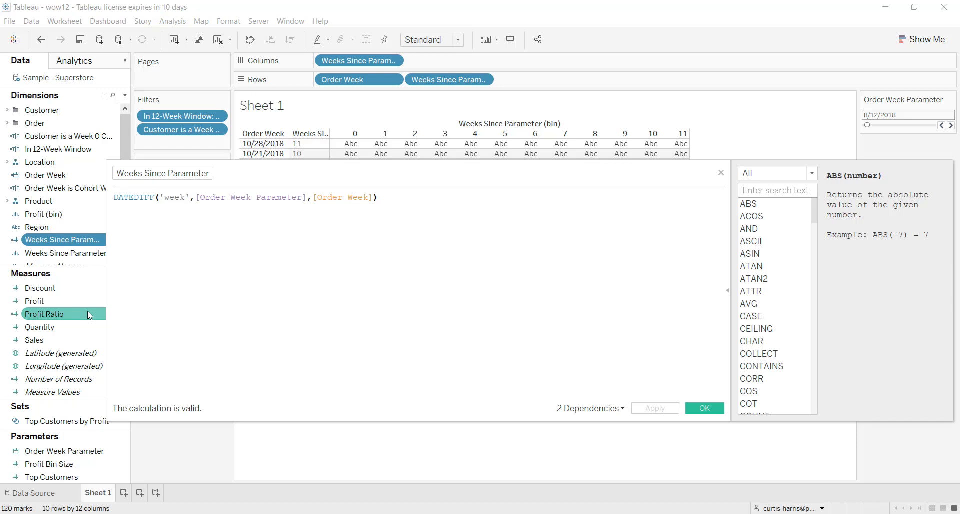
left_click(700, 409)
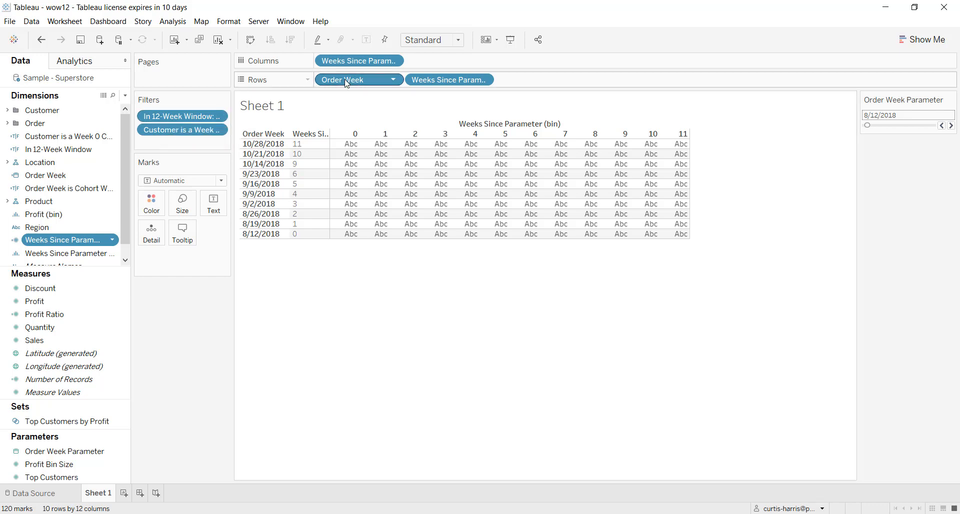
- Remove Order Week and Weeks Since Parameter from Rows
left_click_drag(347, 83, 175, 360)
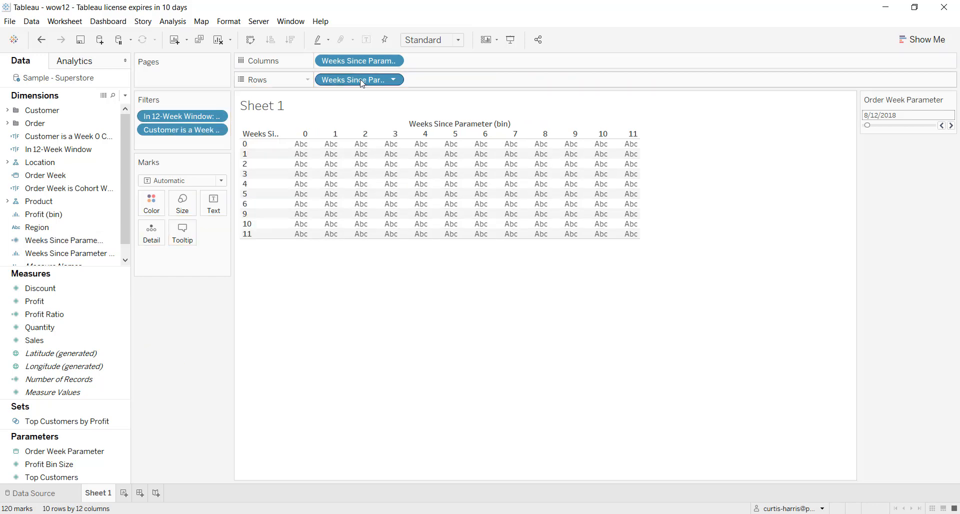
left_click_drag(363, 84, 205, 360)
left_click(81, 182)
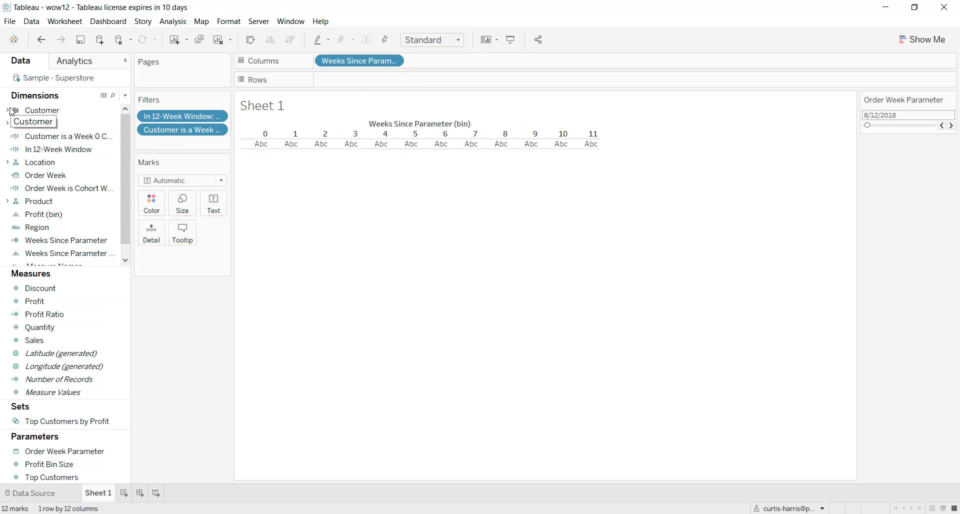
- Search the fields for "custom" and place the distinct count of Customer Name, CNTD(Customer Name), on Rows
key("ctrl+f")
type("custom")
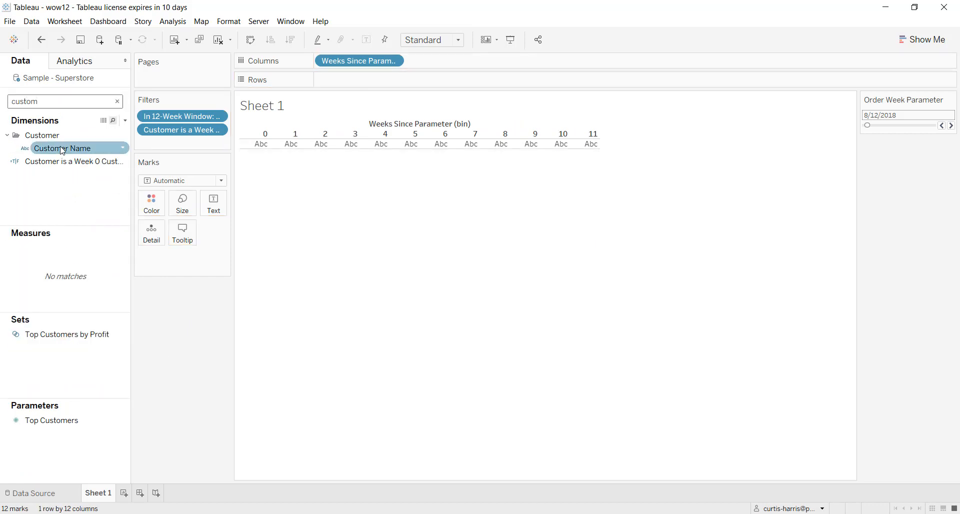
left_click_drag(62, 150, 343, 82)
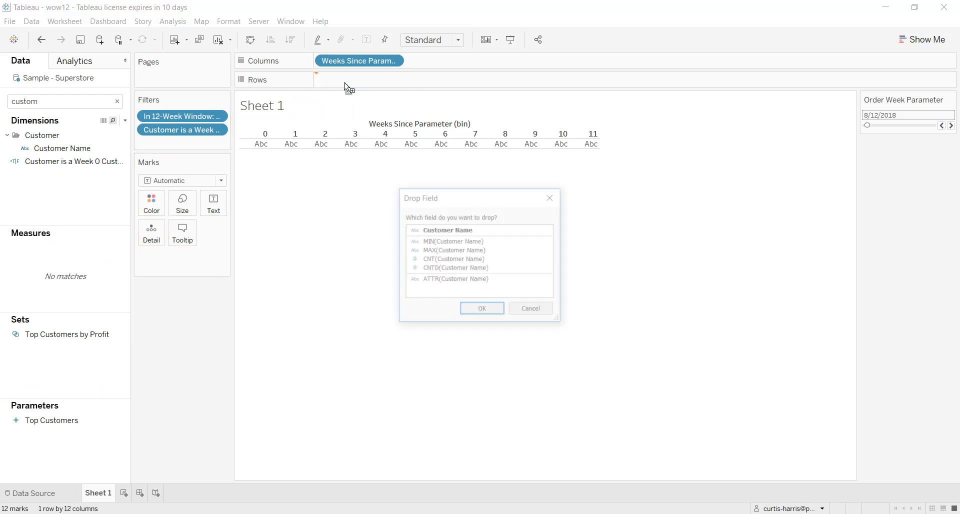
double_click(459, 270)
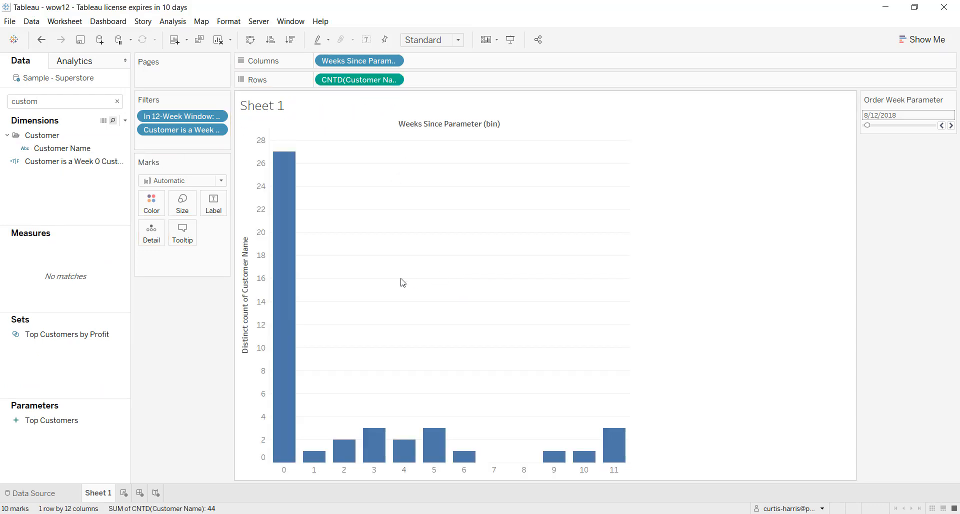
- Set the Order Week Parameter to 9/30/2018 and compare the week 0 customer count with the published Tableau Public chart in the browser
mouse_move(275, 254)
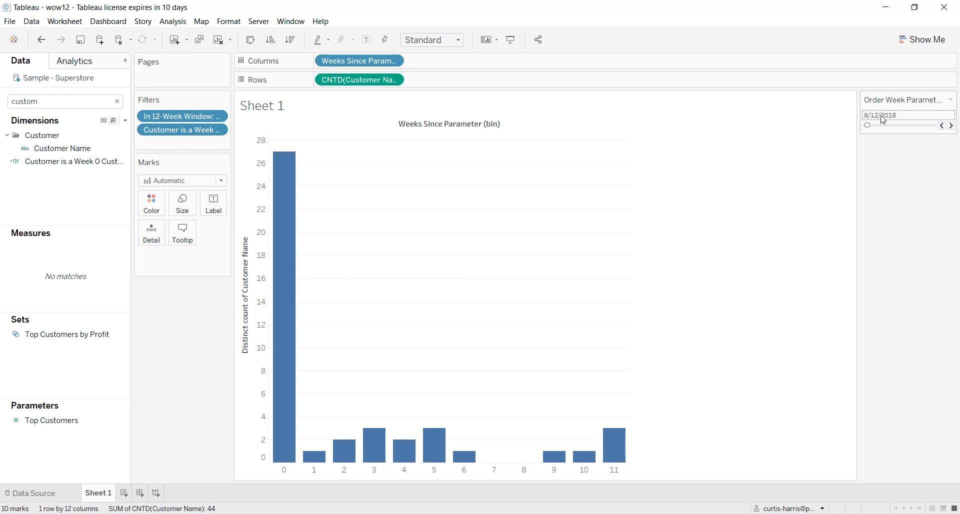
left_click_drag(869, 128, 835, 129)
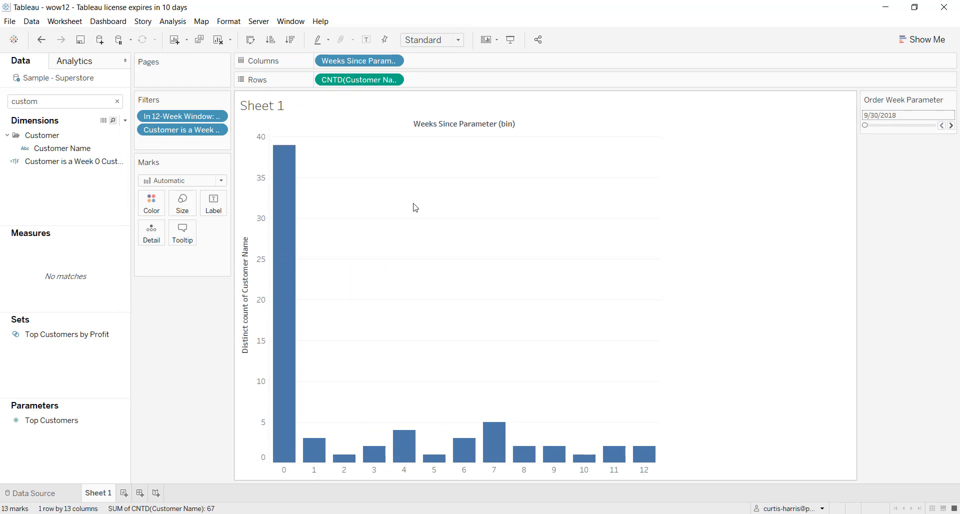
mouse_move(279, 251)
key("alt+Tab")
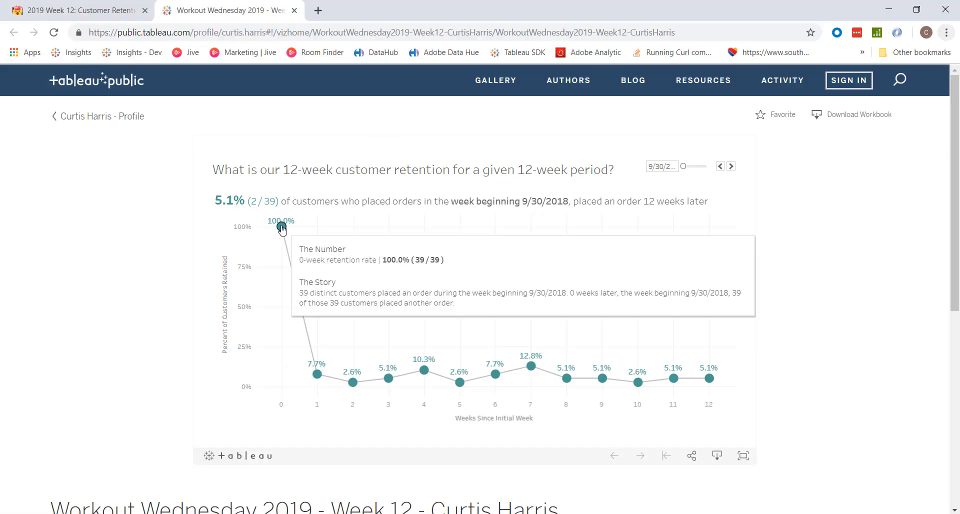
mouse_move(282, 227)
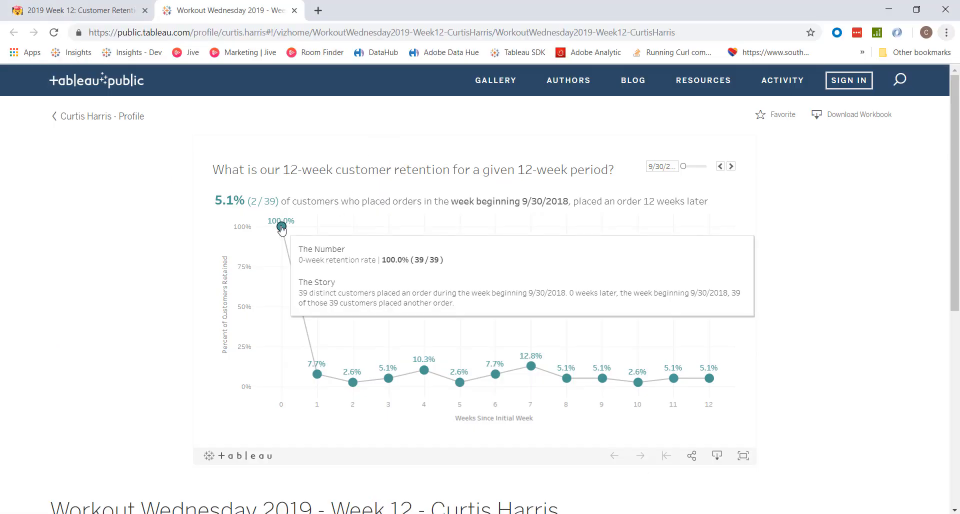
key("alt+Tab")
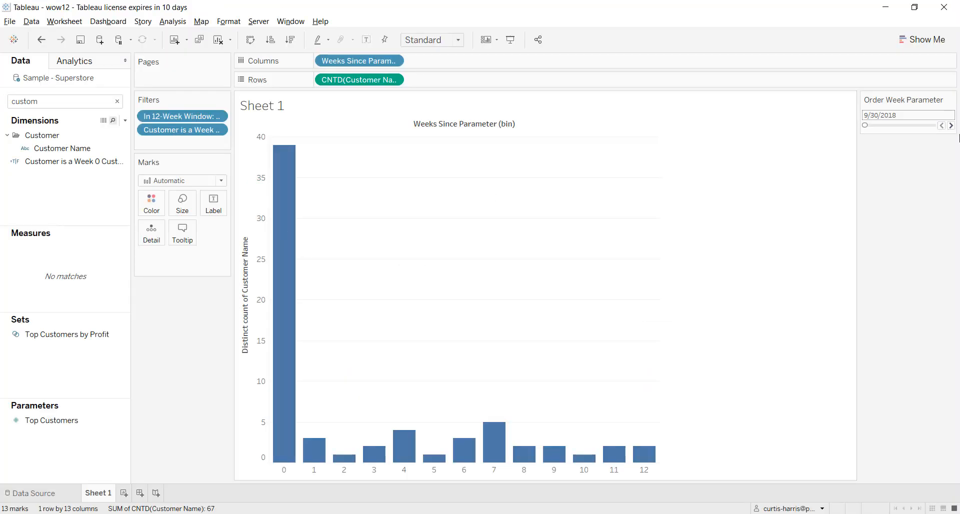
- Step the Order Week Parameter to 9/16/2018 and back to 9/23/2018
left_click(952, 126)
left_click(951, 126)
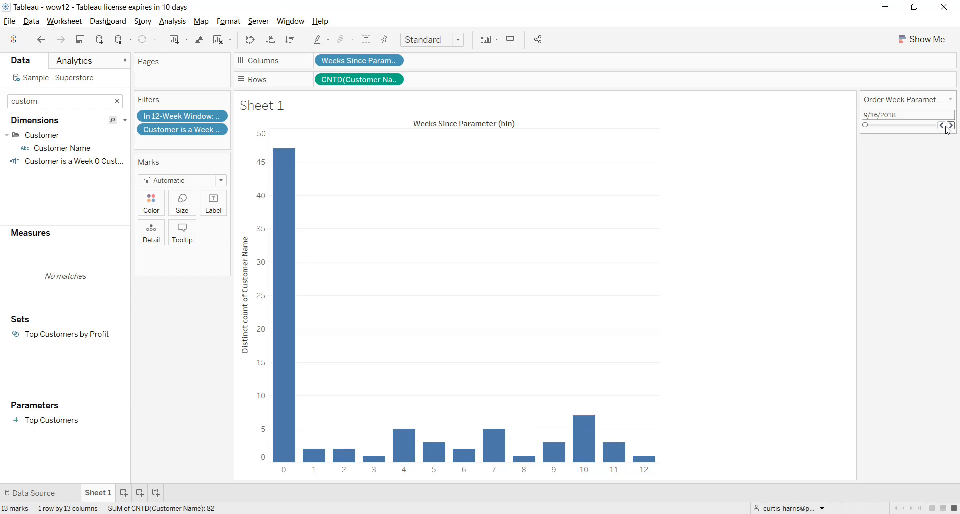
left_click(941, 127)
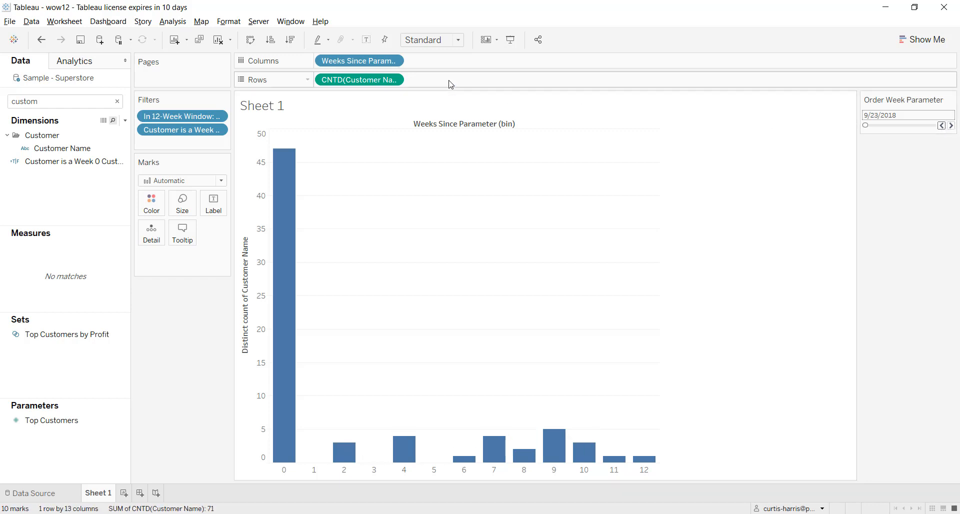
- Add a Percent From table calculation to CNTD(Customer Name) on Rows, computed along the specific dimension Weeks Since Parameter (bin), relative to First
left_click(394, 80)
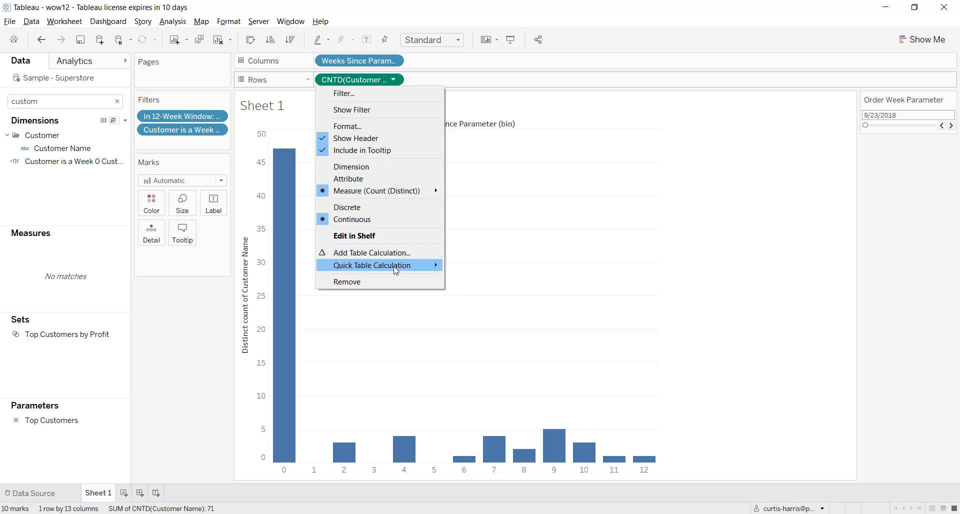
mouse_move(414, 266)
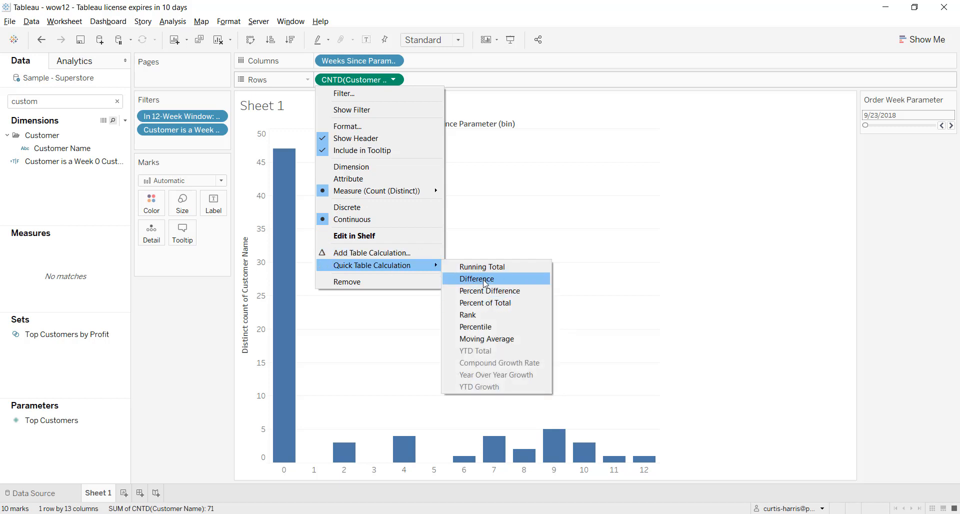
left_click(401, 253)
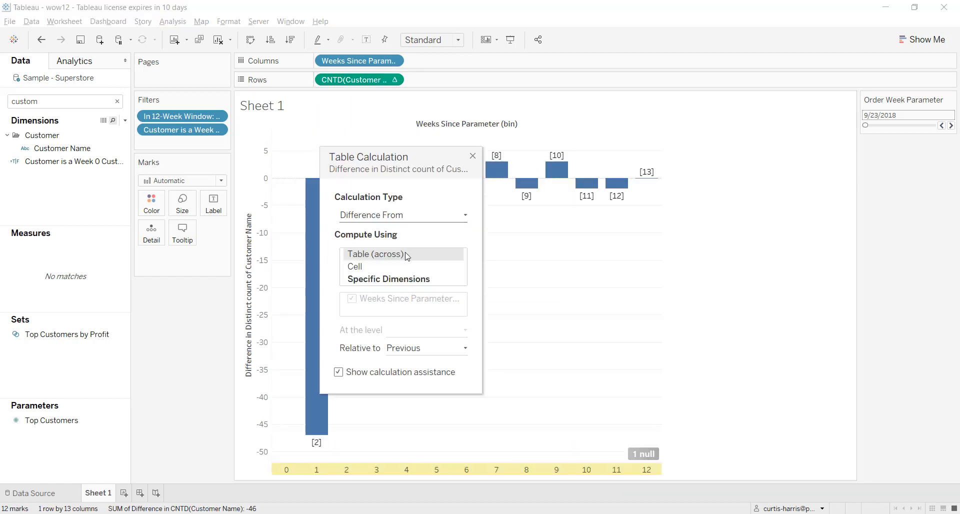
left_click(414, 216)
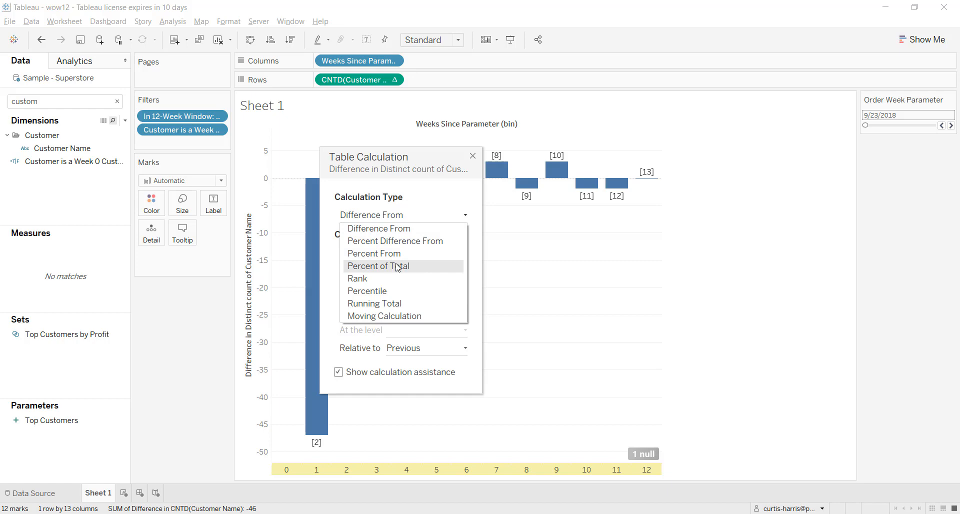
left_click(386, 254)
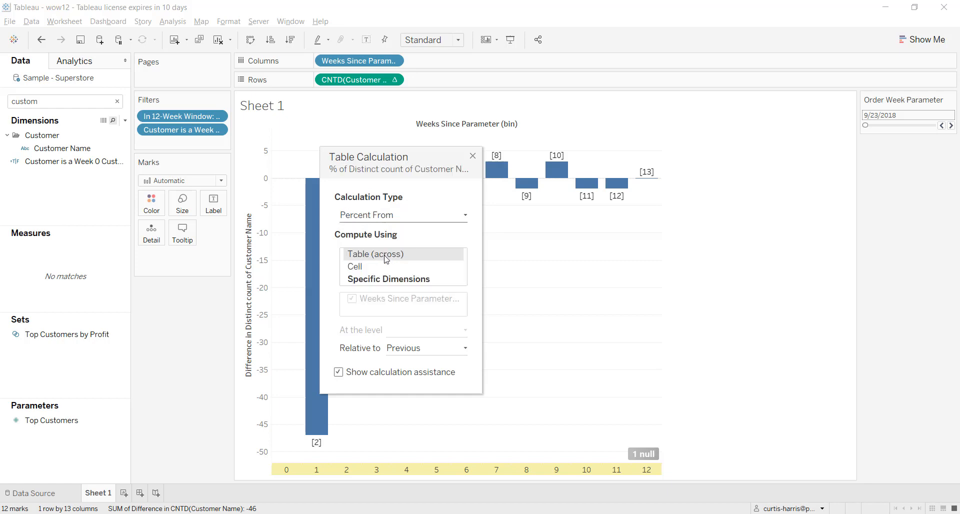
left_click(385, 279)
left_click(406, 345)
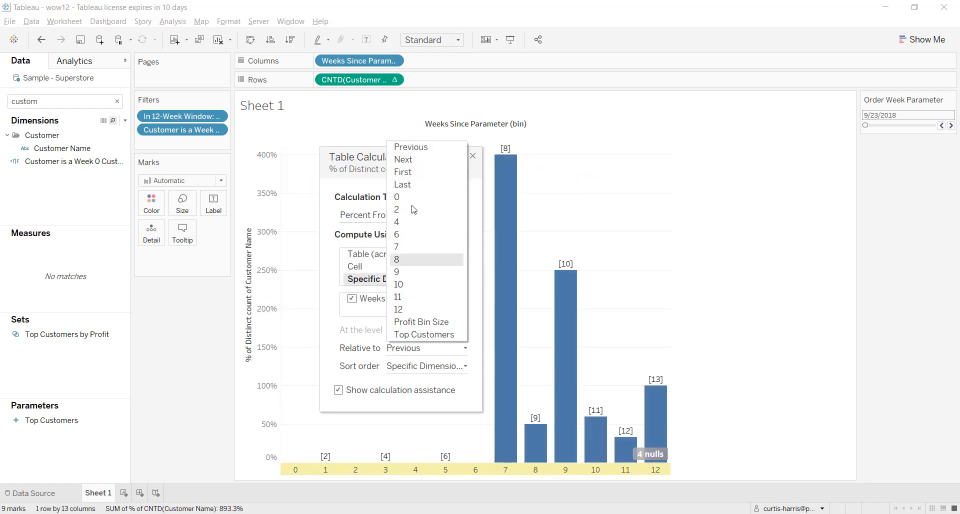
left_click(411, 174)
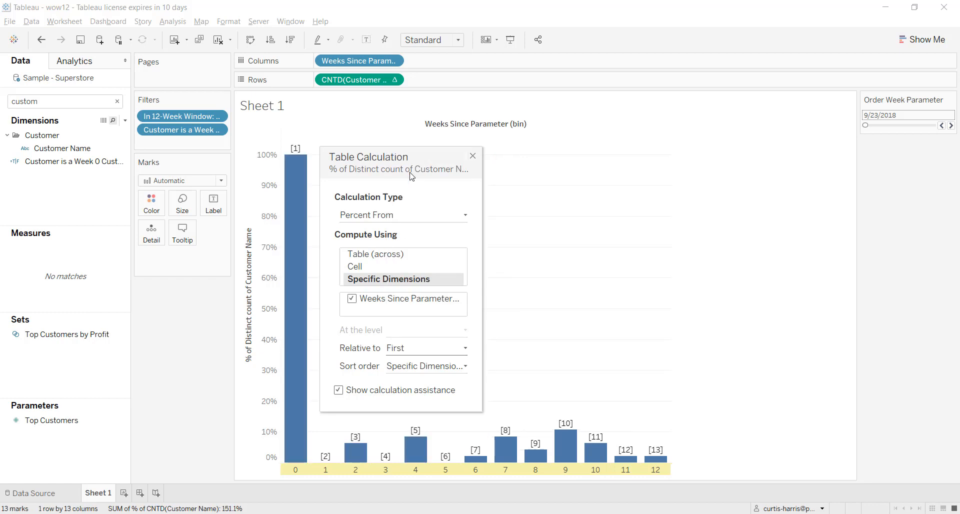
left_click(472, 157)
- Show mark labels on all the bars
left_click(219, 200)
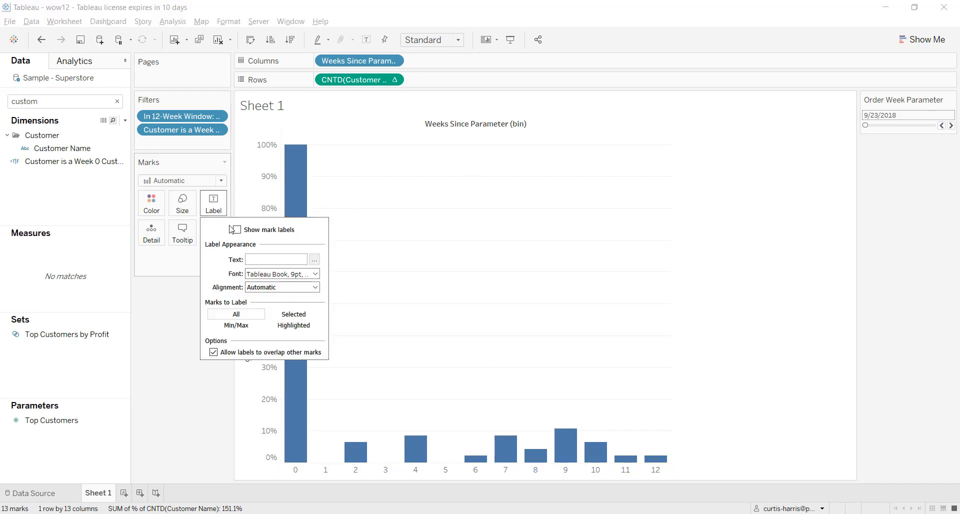
left_click(236, 230)
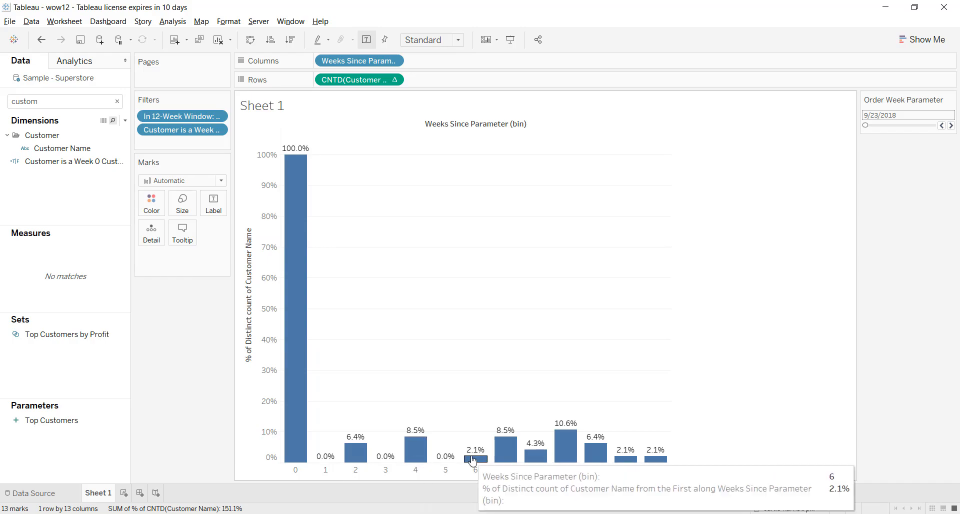
key("alt+Tab")
key("alt+Tab")
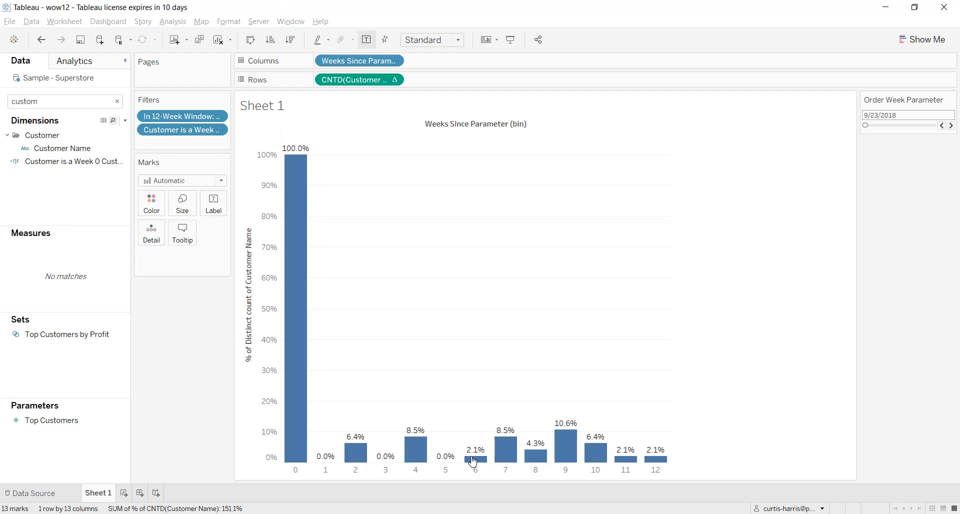
- Set the Order Week Parameter to 9/30/2018 and compare the percentage labels with the published chart in the browser
left_click(951, 126)
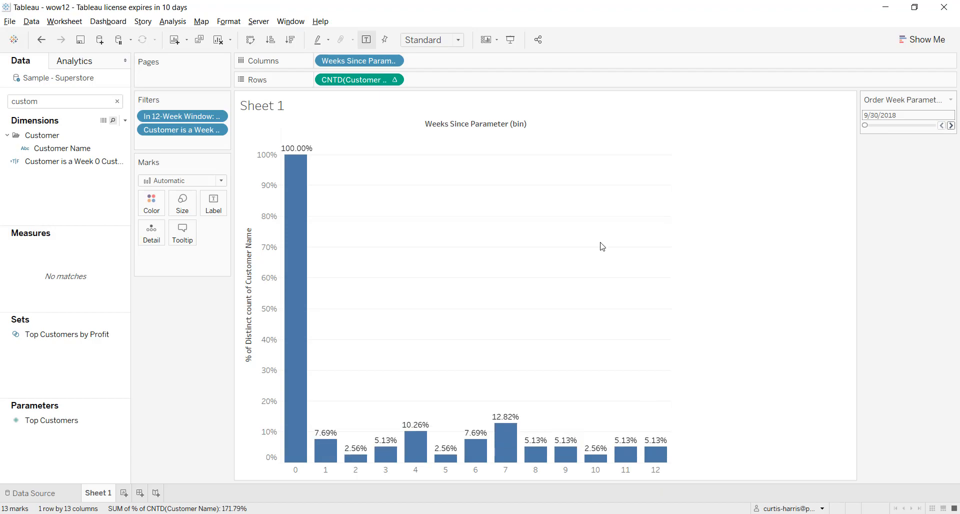
key("alt+Tab")
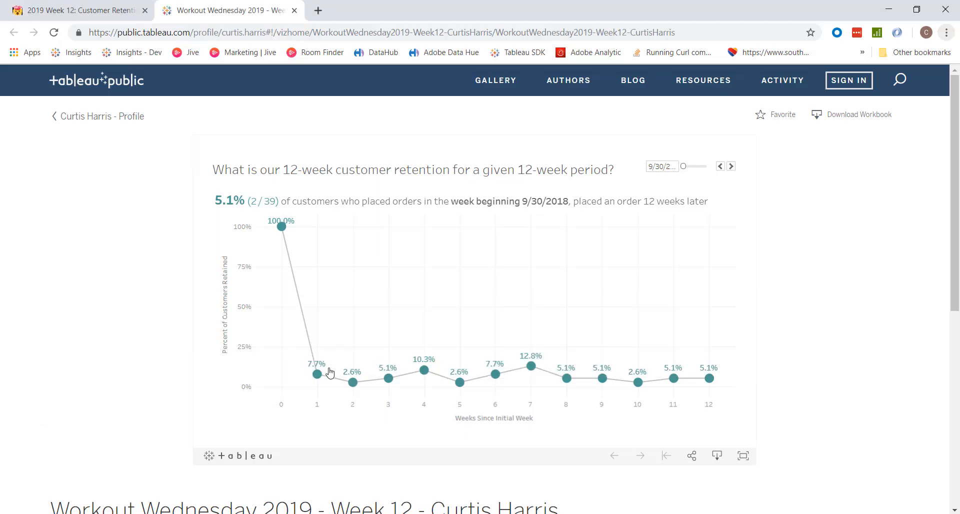
key("alt+Tab")
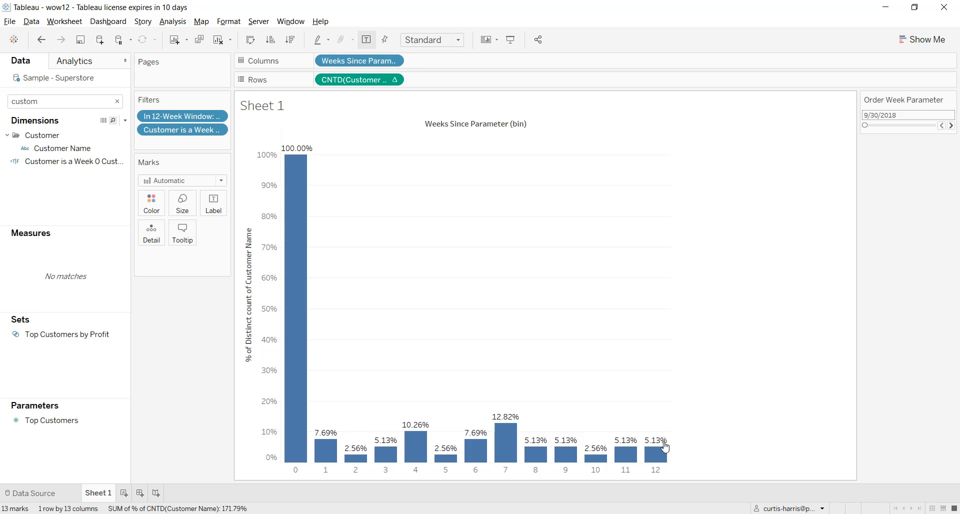
- Change the mark type to Line and set the Order Week Parameter to 9/23/2018
left_click(192, 180)
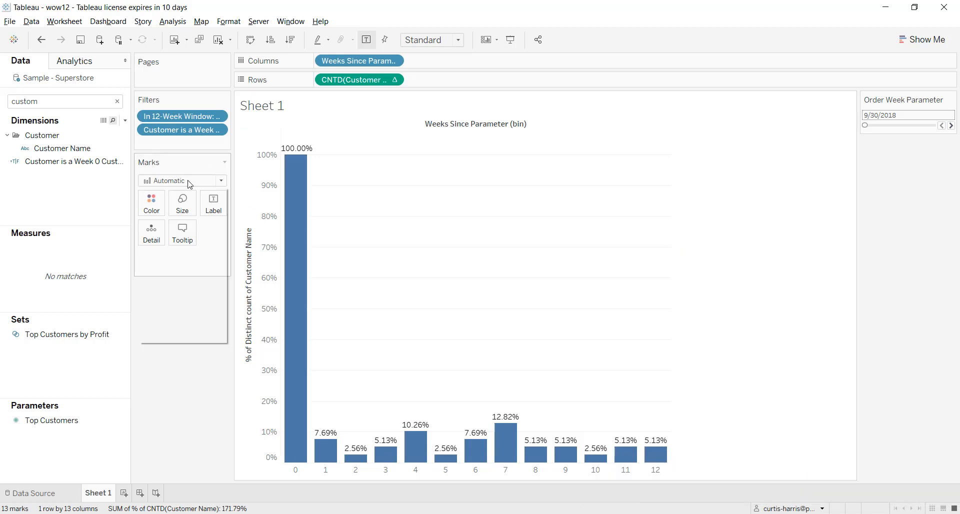
left_click(172, 215)
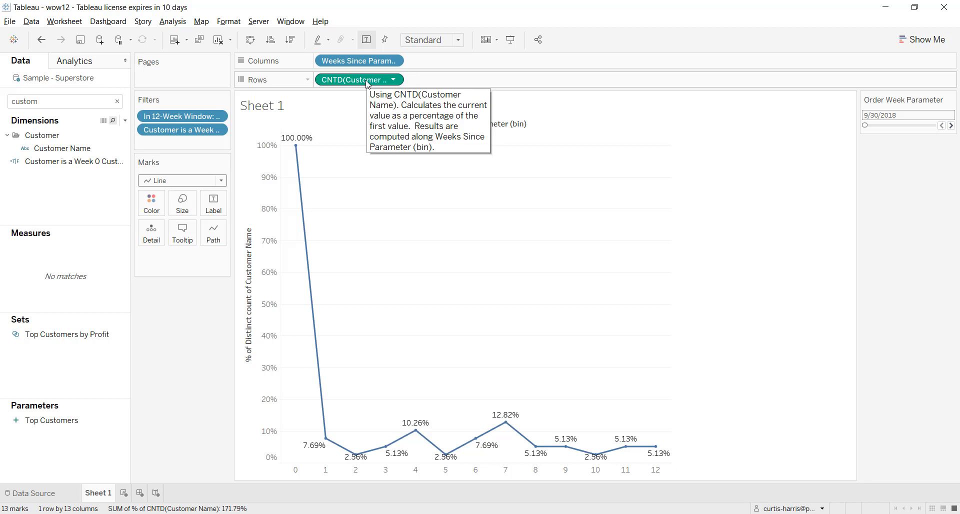
left_click(951, 126)
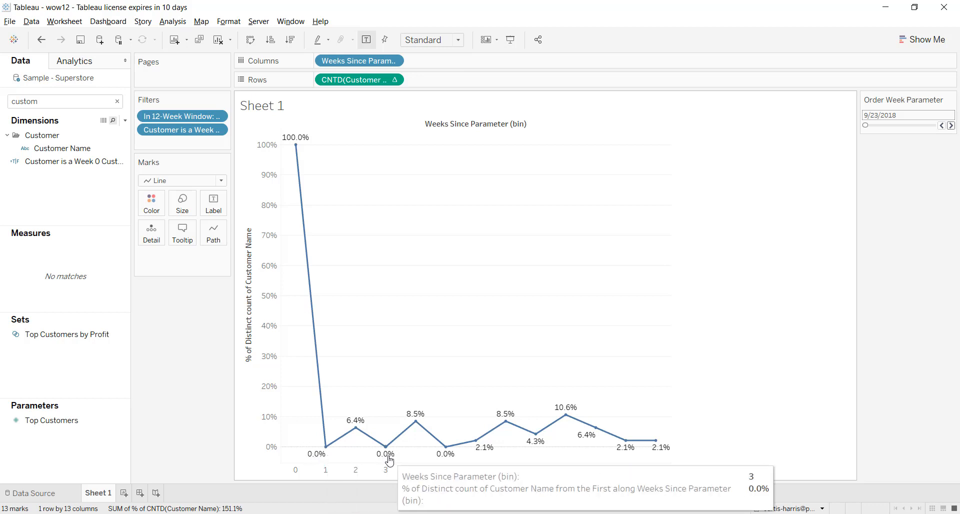
mouse_move(448, 459)
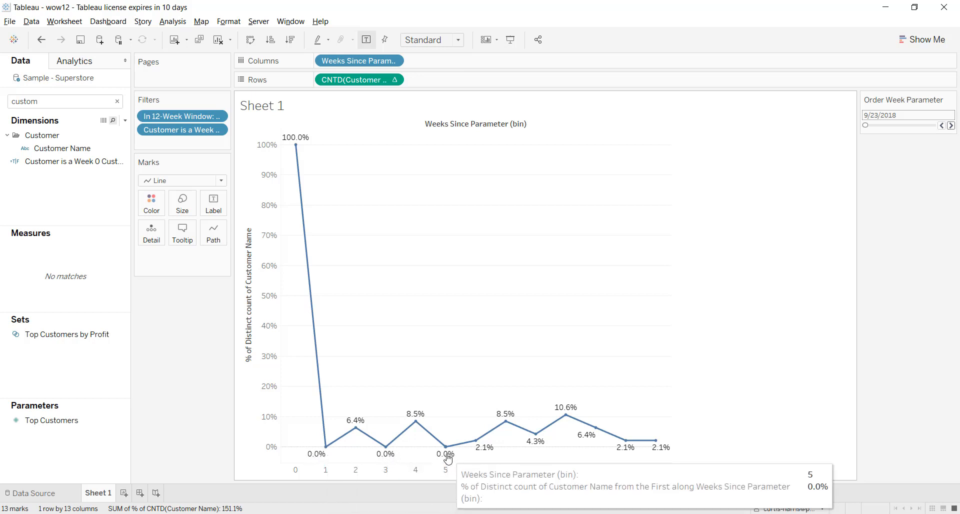
- Convert Weeks Since Parameter (bin) on Columns to continuous, undoing and redoing the change to compare the two line charts
right_click(360, 62)
left_click(396, 240)
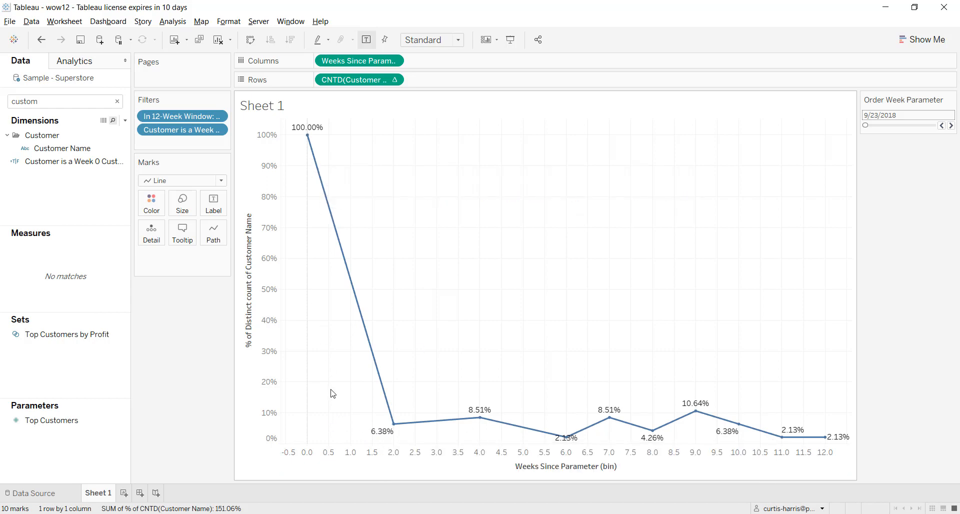
key("ctrl+z")
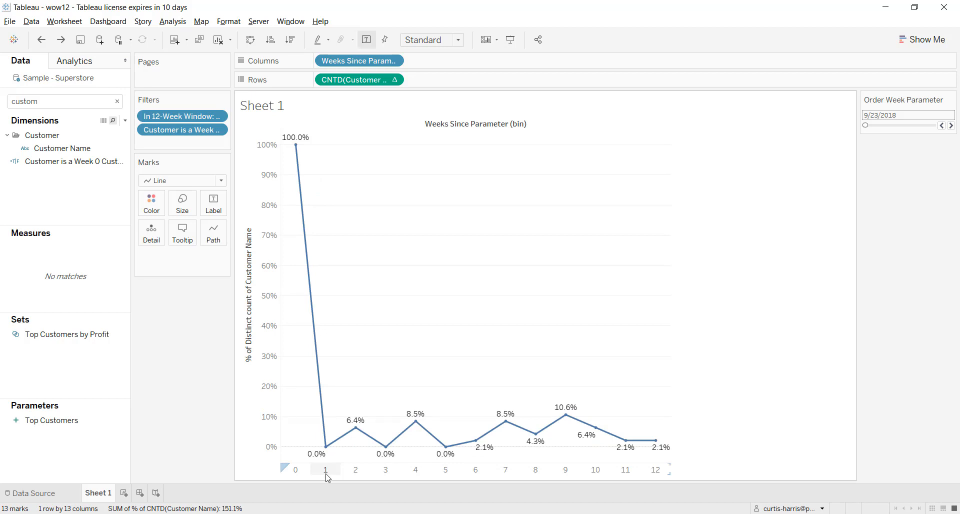
left_click(66, 43)
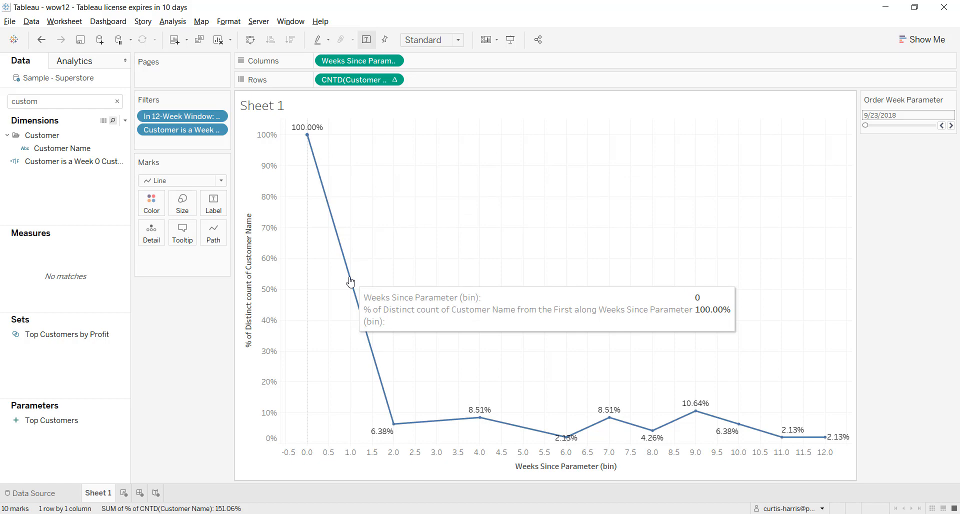
- Hide the mark labels and place a copy of the CNTD(Customer Name) table calculation beside the original on Rows
left_click(214, 204)
left_click(236, 229)
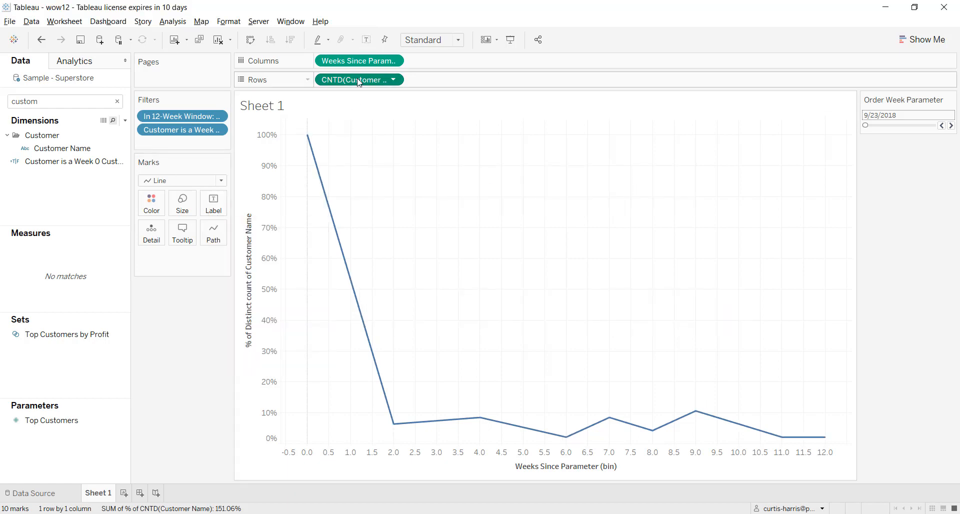
left_click_drag(359, 83, 434, 86)
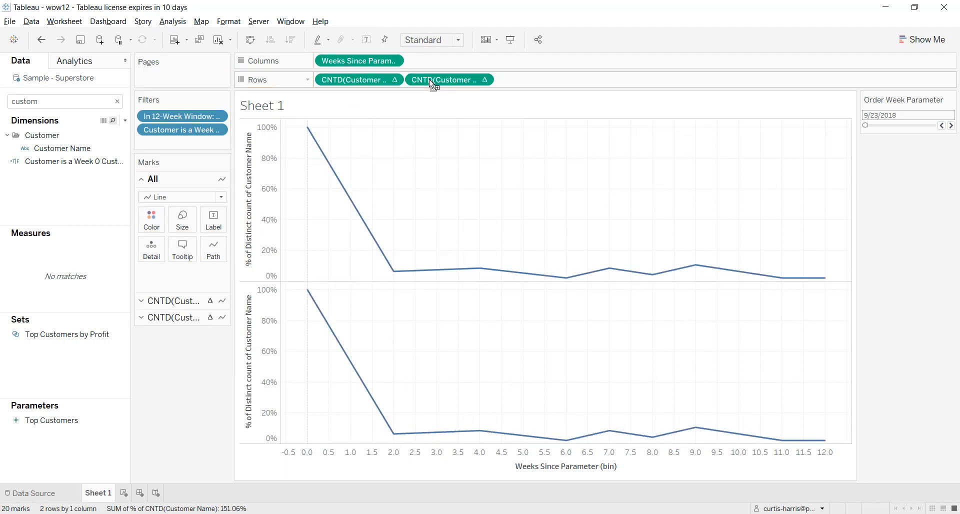
- Change the mark type of the second CNTD(Customer Name) measure to Circle
left_click(172, 317)
left_click(181, 231)
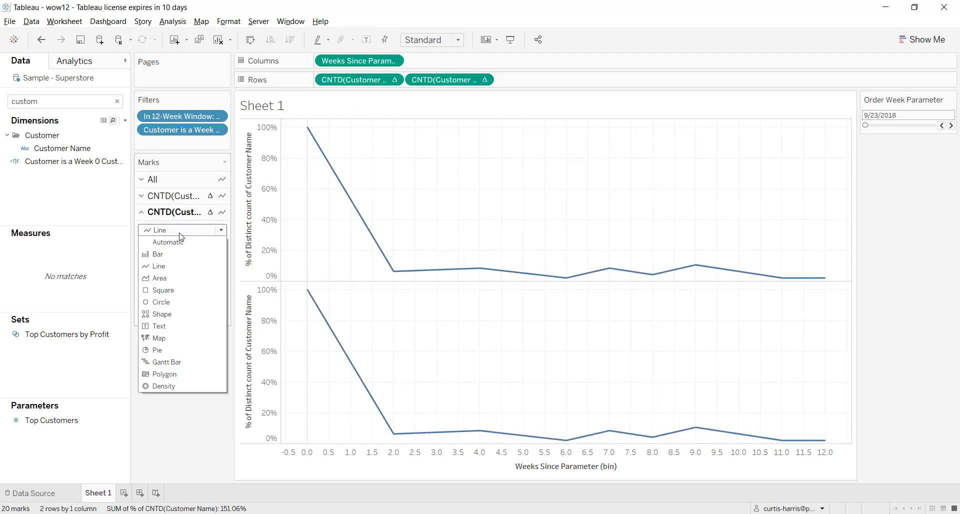
left_click(170, 302)
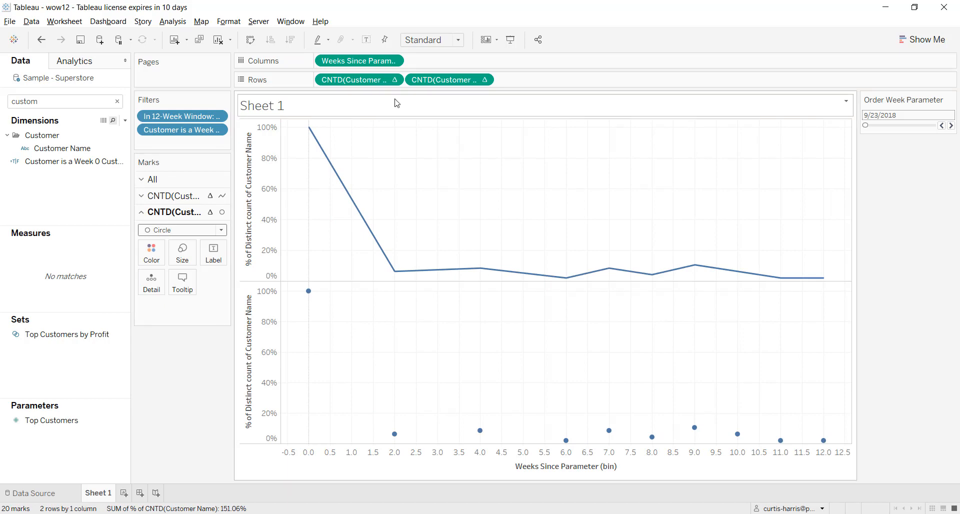
- Combine the two CNTD(Customer Name) measures on a dual axis and enlarge the circle marks
right_click(433, 85)
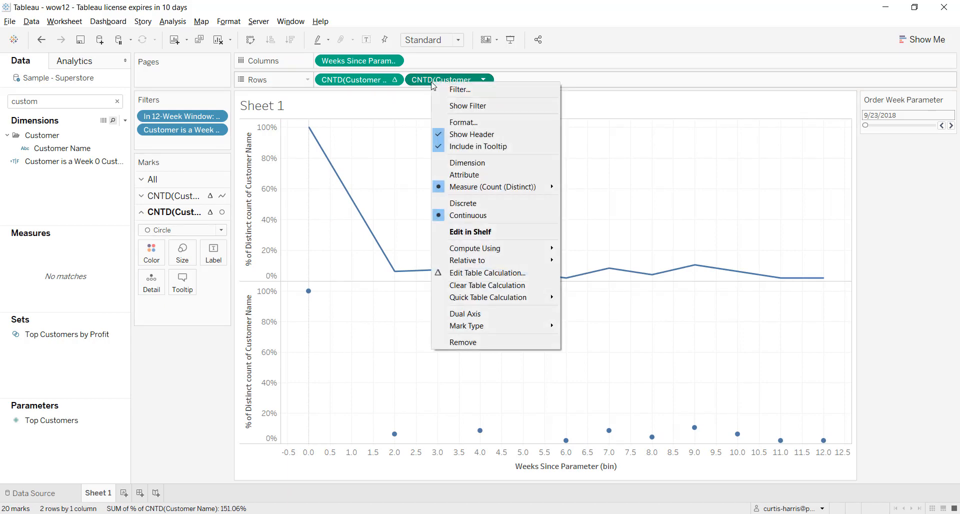
left_click(472, 314)
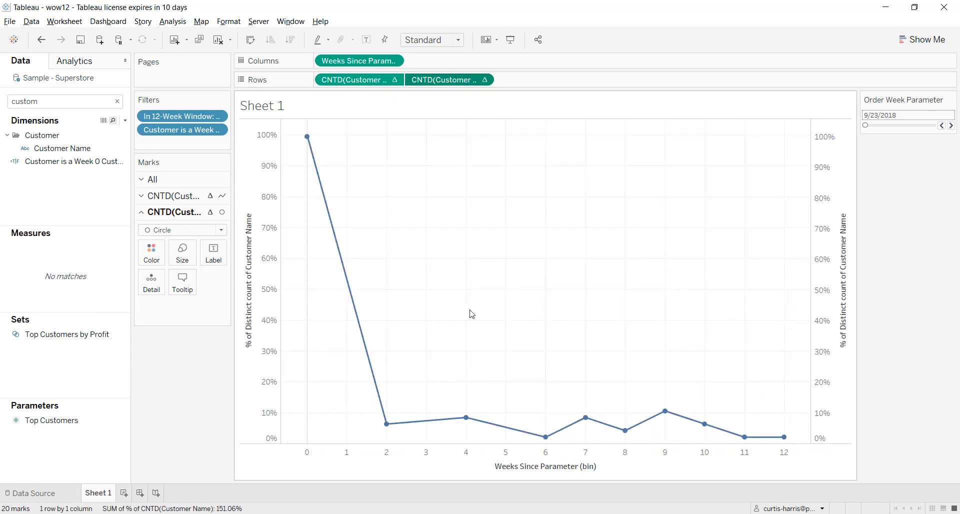
left_click(182, 265)
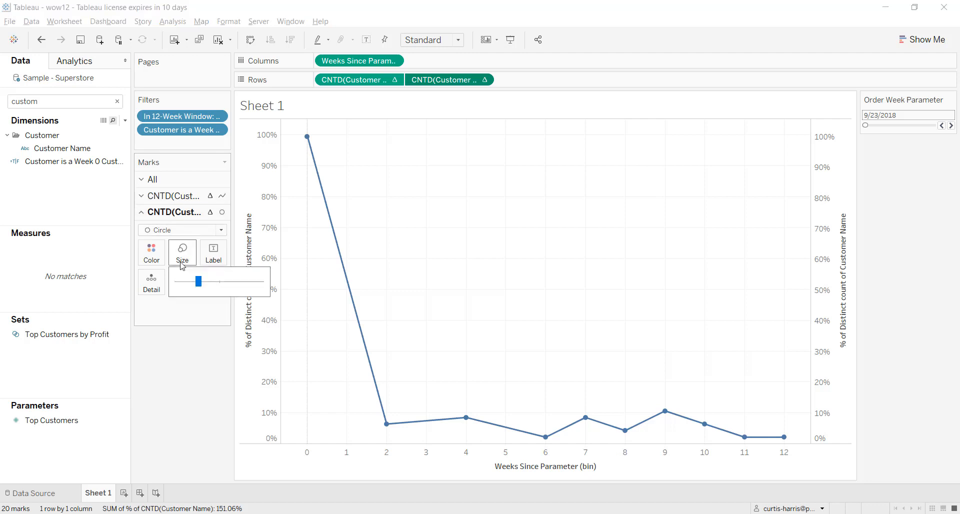
left_click_drag(199, 281, 211, 289)
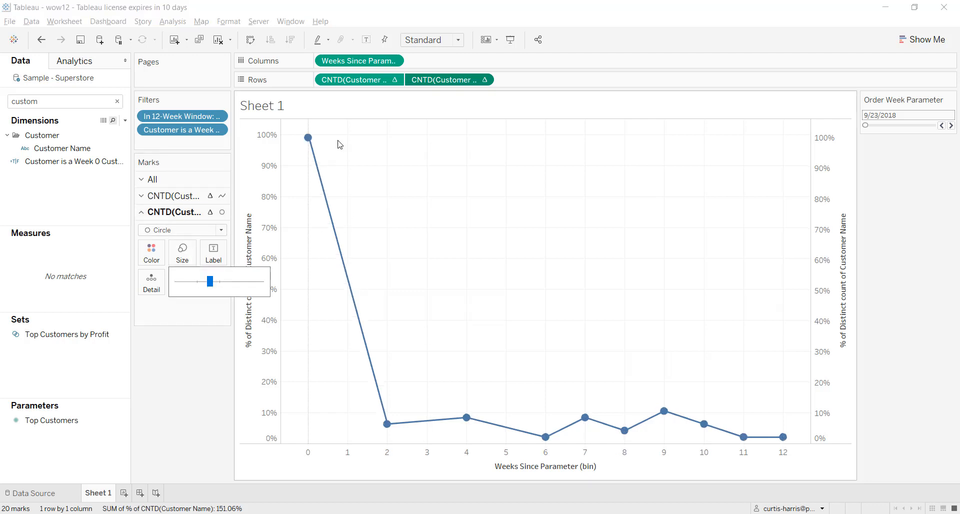
- Convert Weeks Since Parameter (bin) on Columns to discrete and remove the second CNTD(Customer Name) measure from Rows
mouse_move(312, 144)
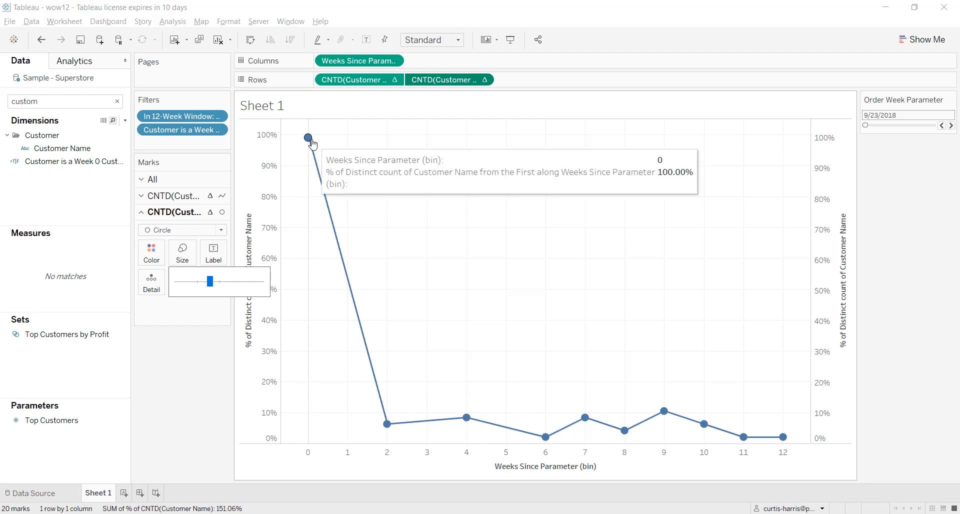
mouse_move(385, 430)
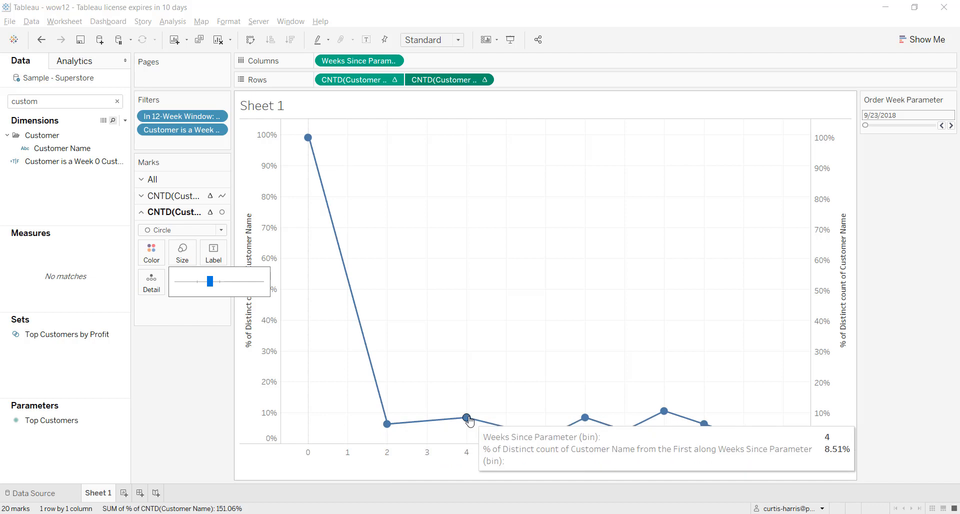
mouse_move(548, 440)
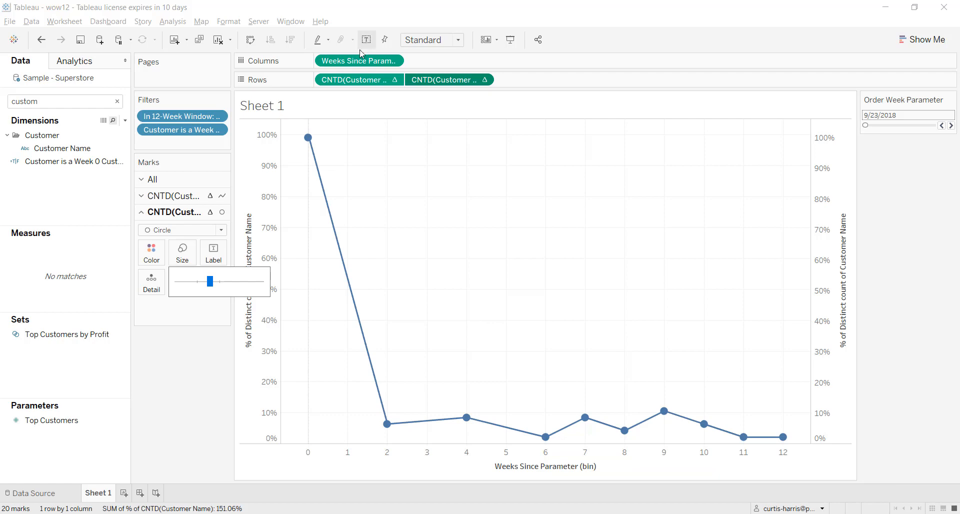
right_click(349, 64)
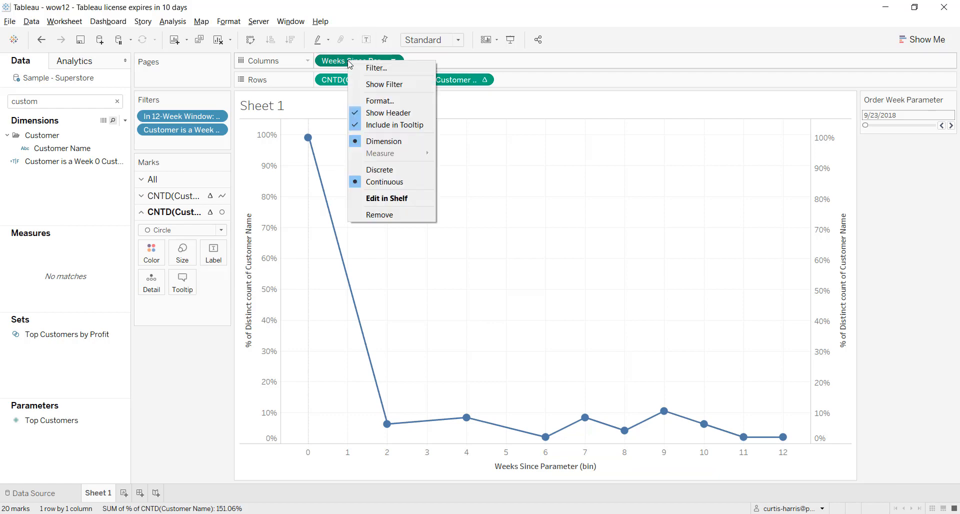
left_click(379, 170)
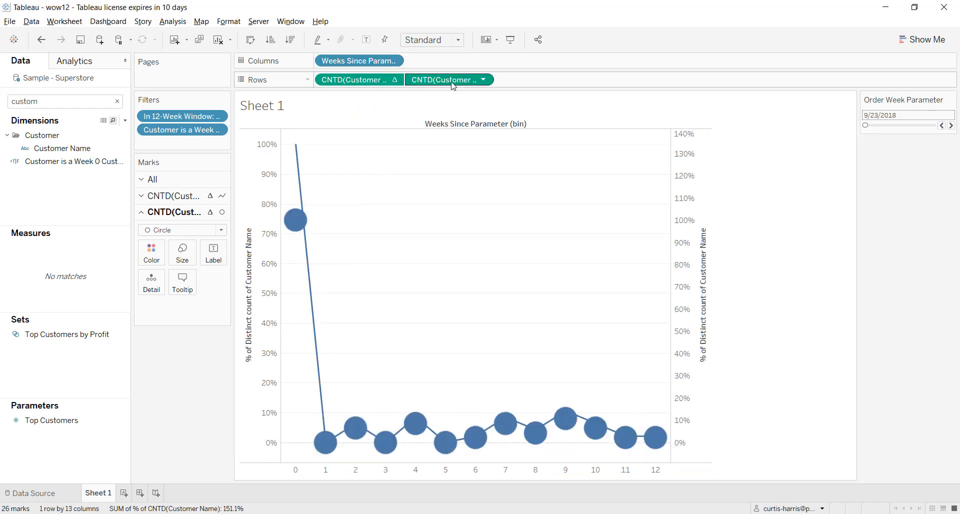
left_click_drag(450, 80, 859, 271)
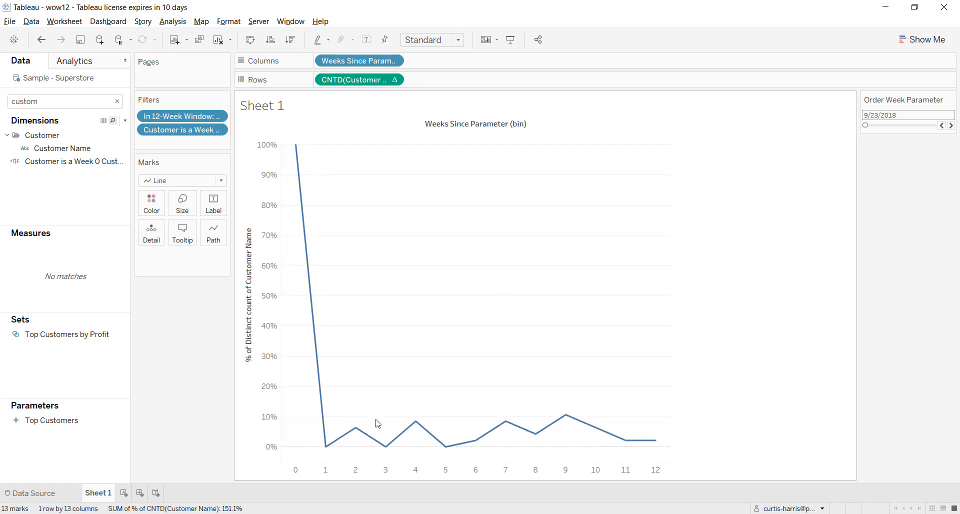
- Switch to the Tableau Public reference chart in the browser and examine the tooltip of the week 1 mark
mouse_move(387, 446)
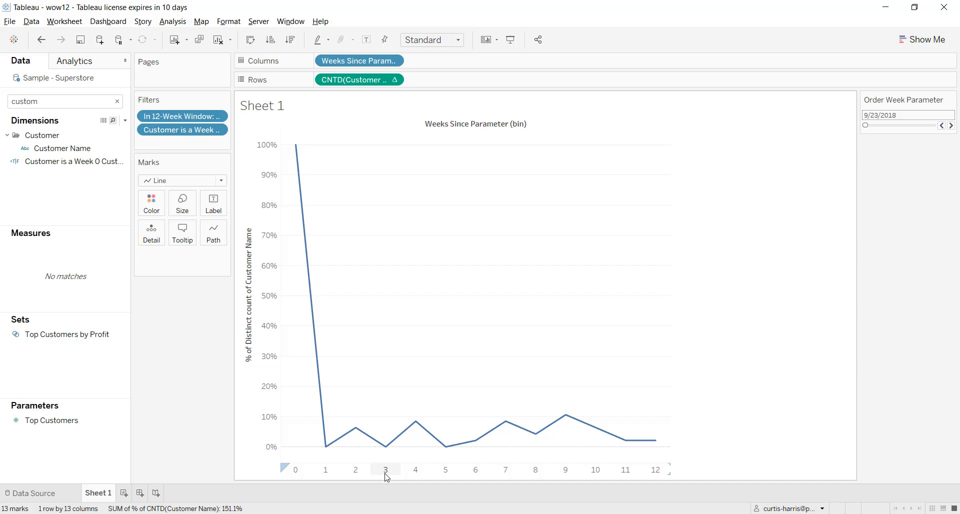
key("alt+Tab")
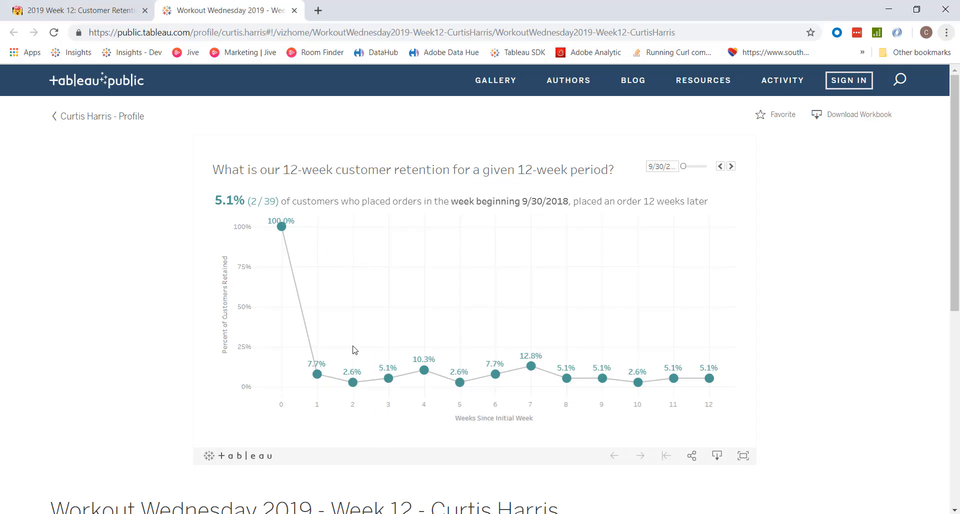
mouse_move(323, 378)
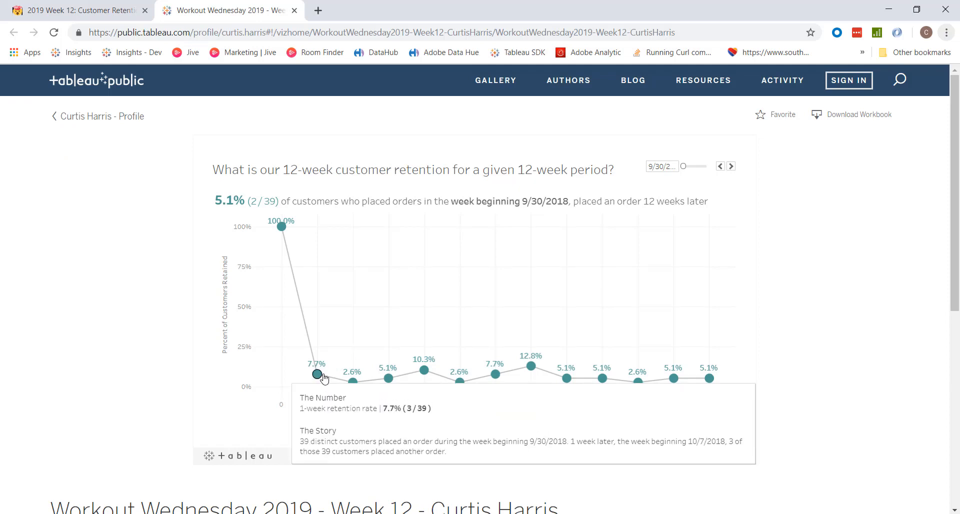